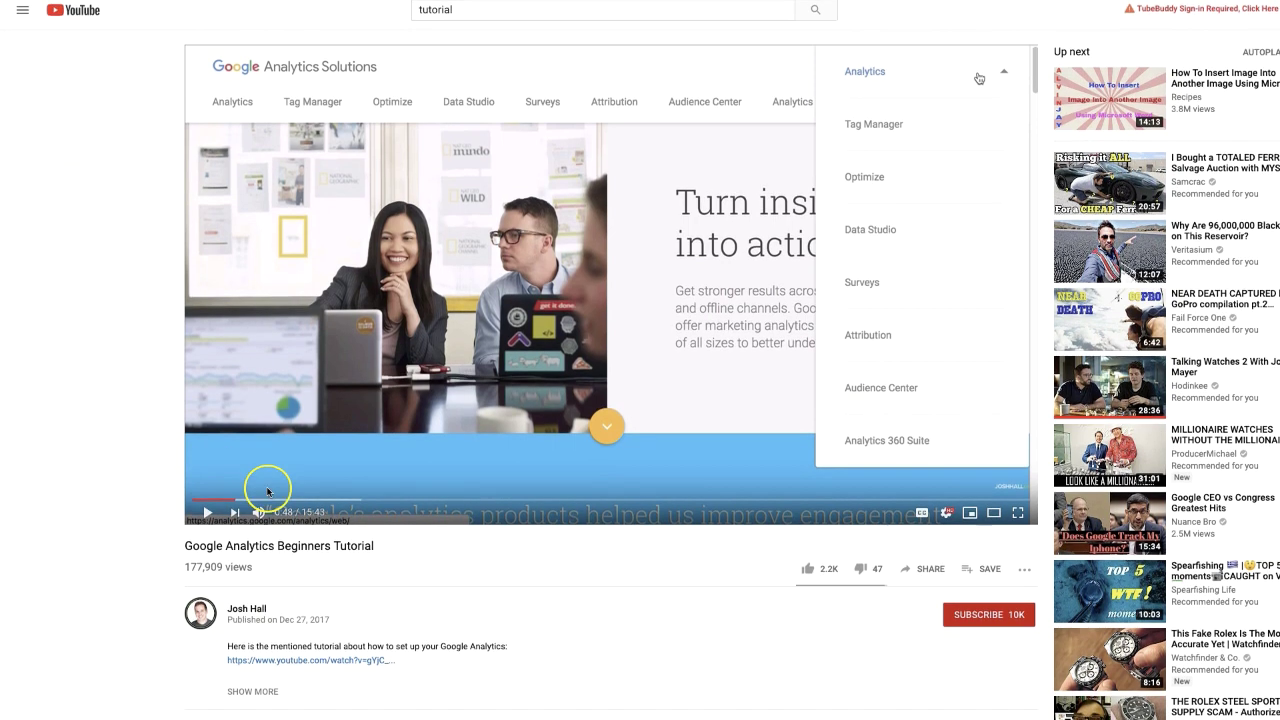
# Skim through the Google Analytics Beginners Tutorial video by jumping forward to successive points in its timeline.
pyautogui.click(280, 498)
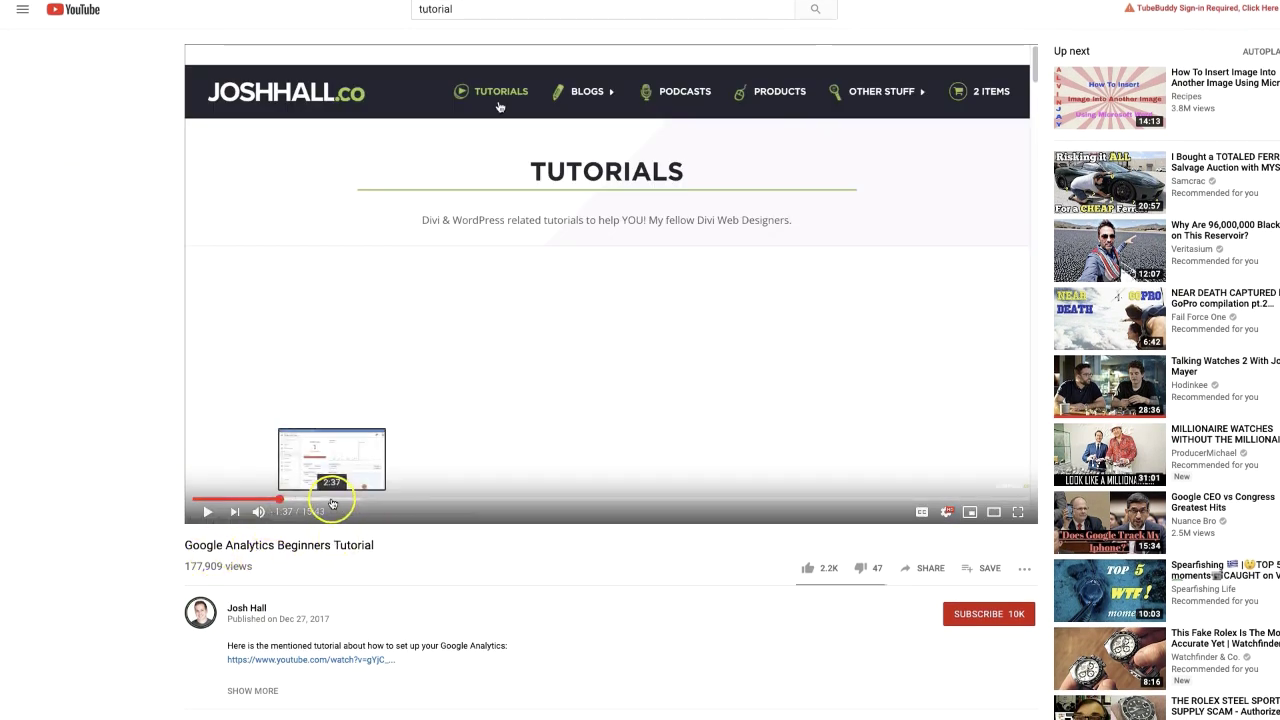
pyautogui.click(332, 500)
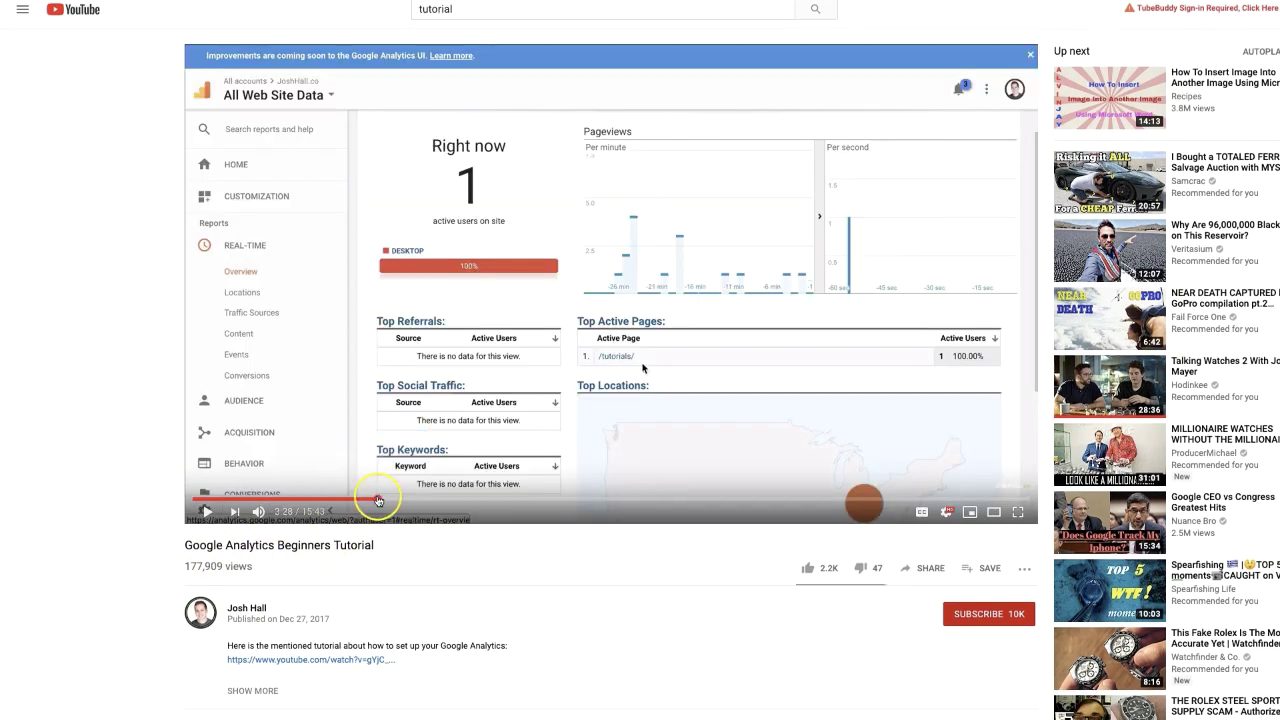
pyautogui.click(378, 500)
pyautogui.click(443, 500)
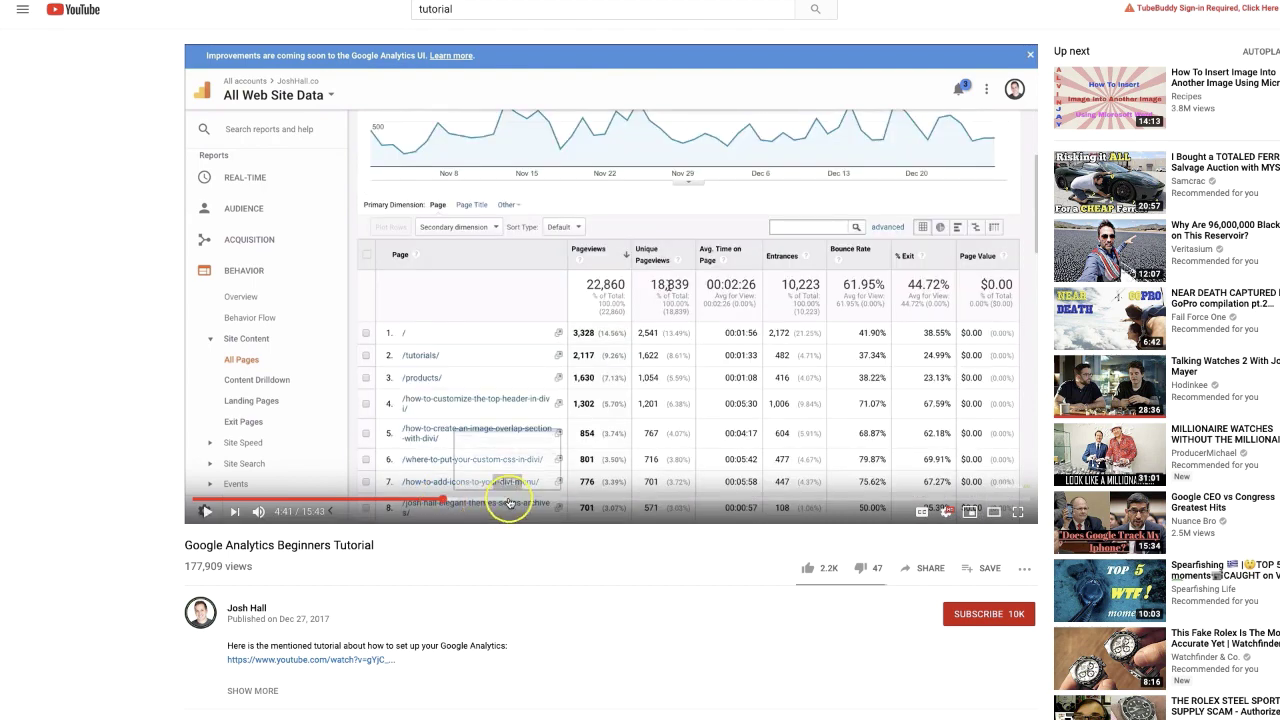
pyautogui.click(508, 500)
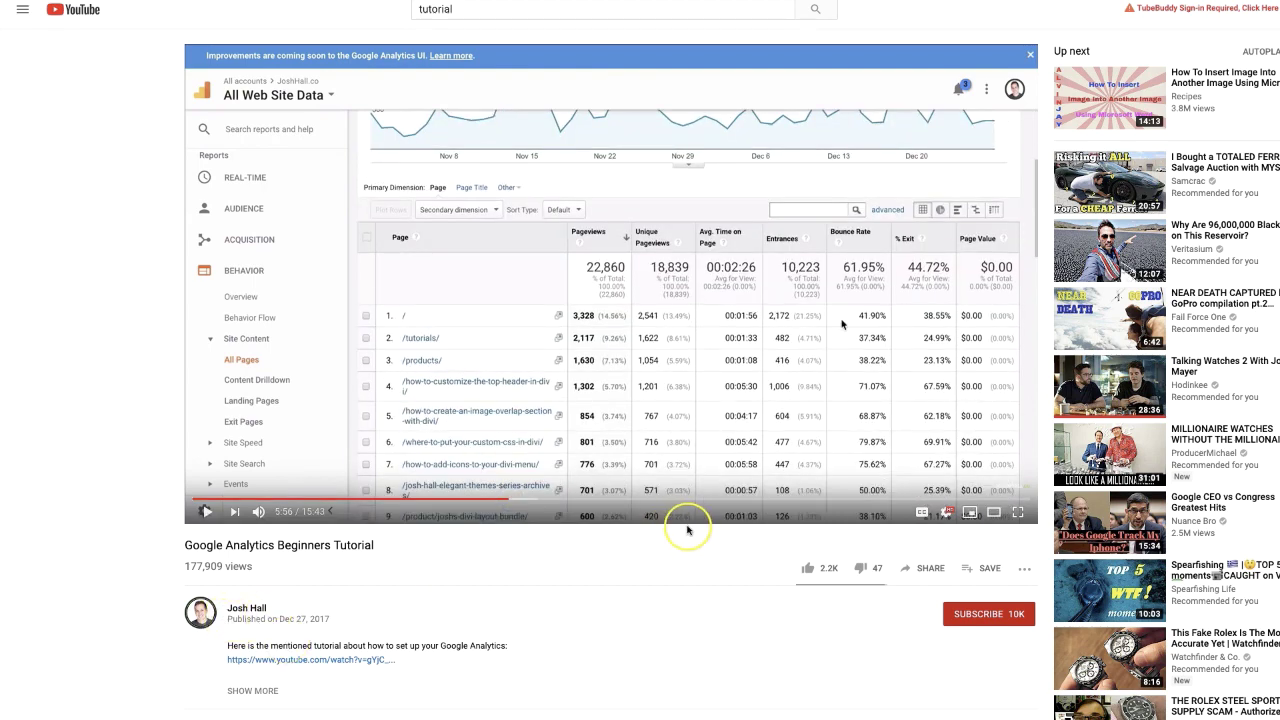
pyautogui.click(612, 500)
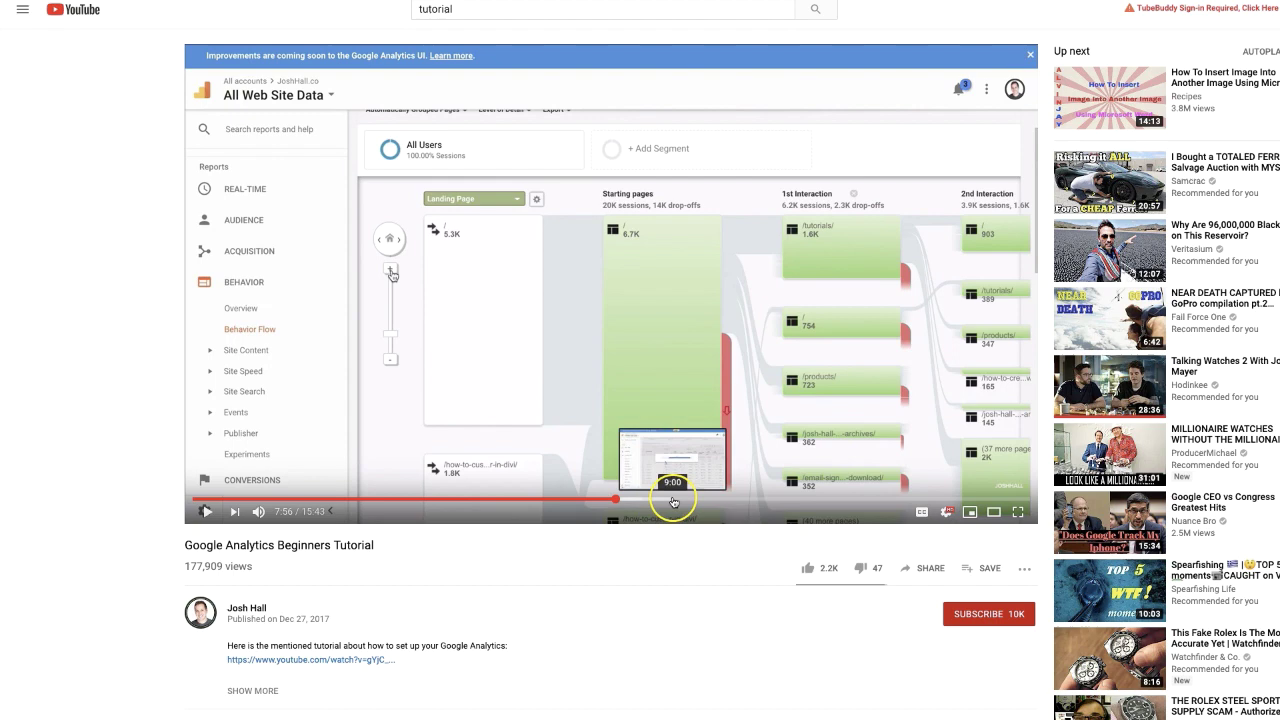
pyautogui.click(673, 500)
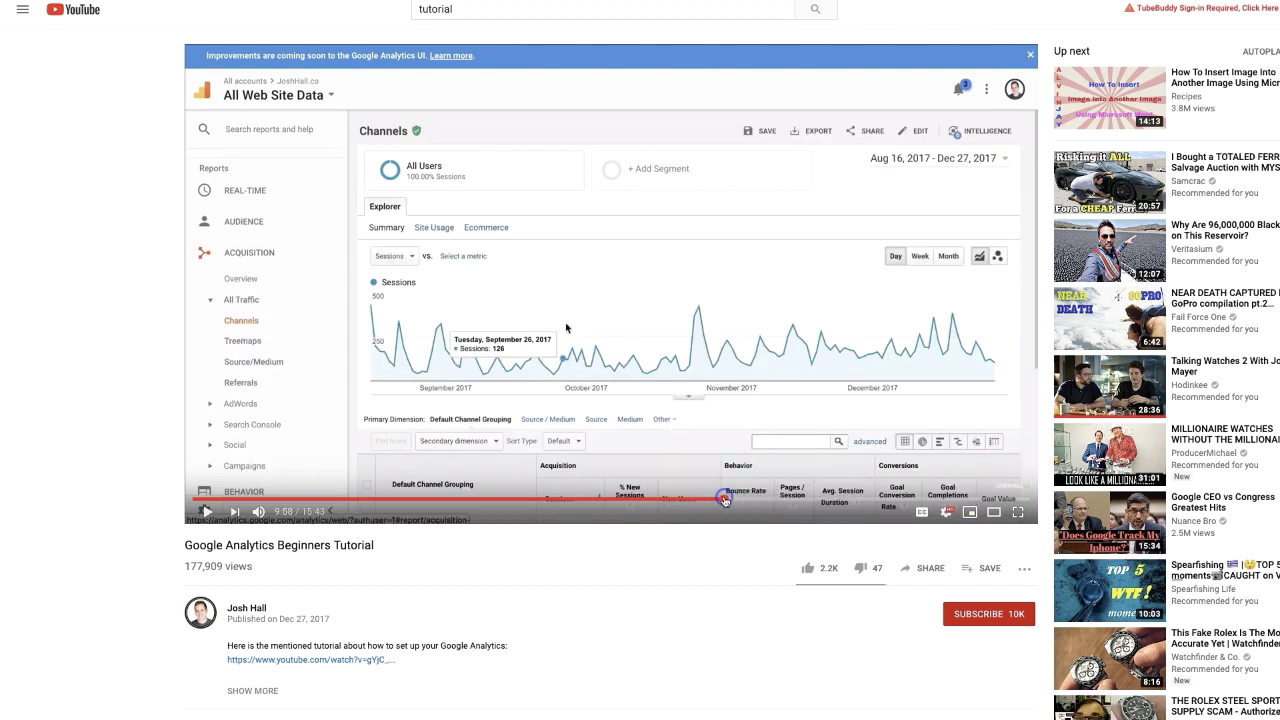
pyautogui.click(724, 500)
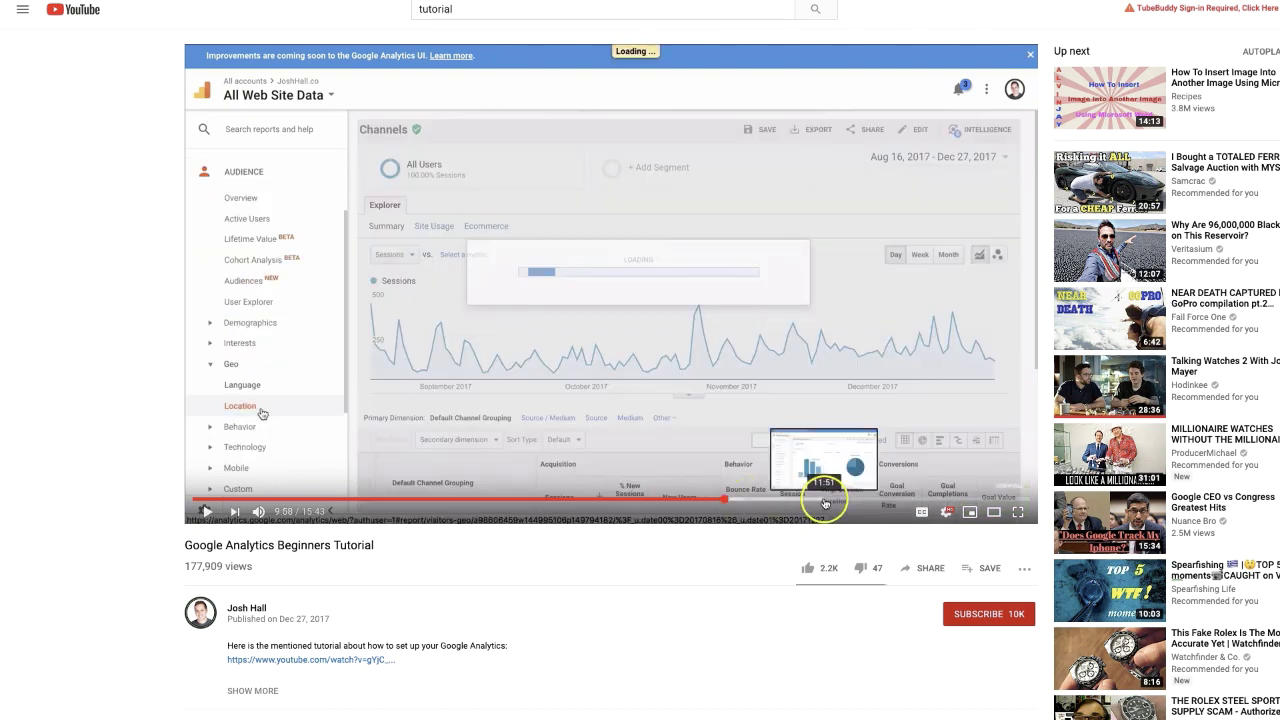
pyautogui.click(824, 500)
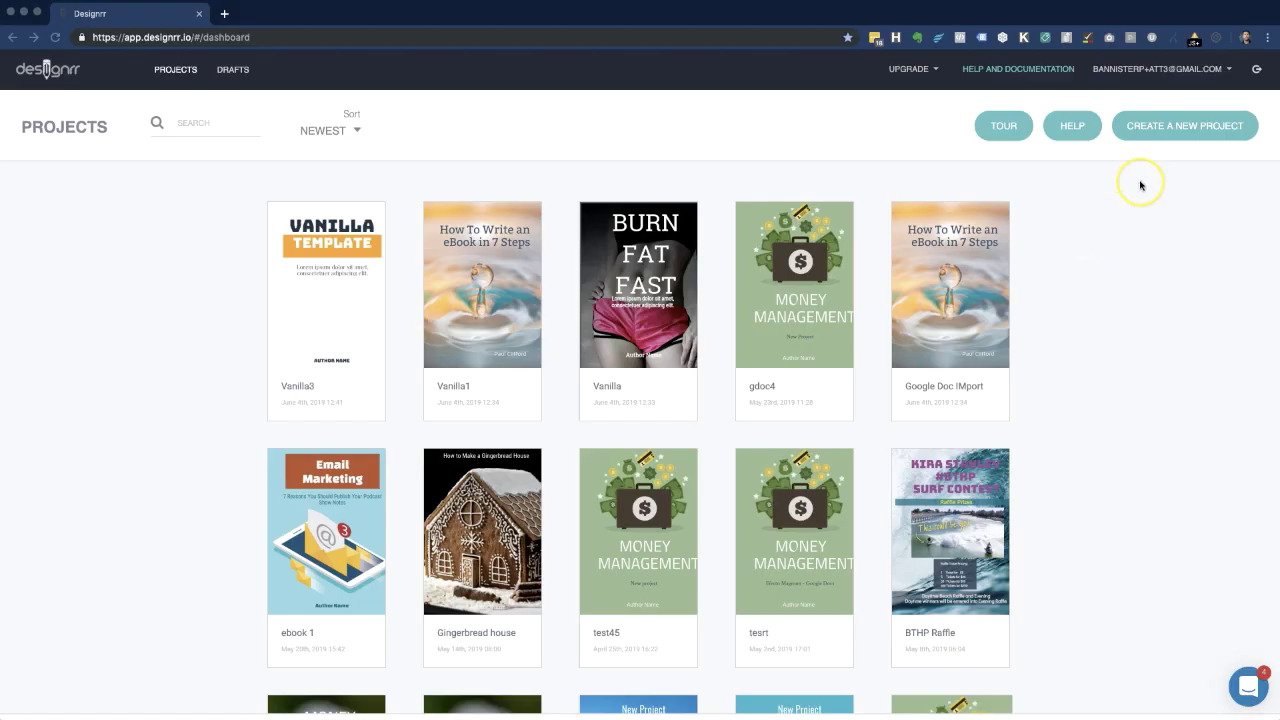
# Create a new project and choose importing from audio/video as its source.
pyautogui.click(1185, 130)
pyautogui.scroll(-8, 863, 360)
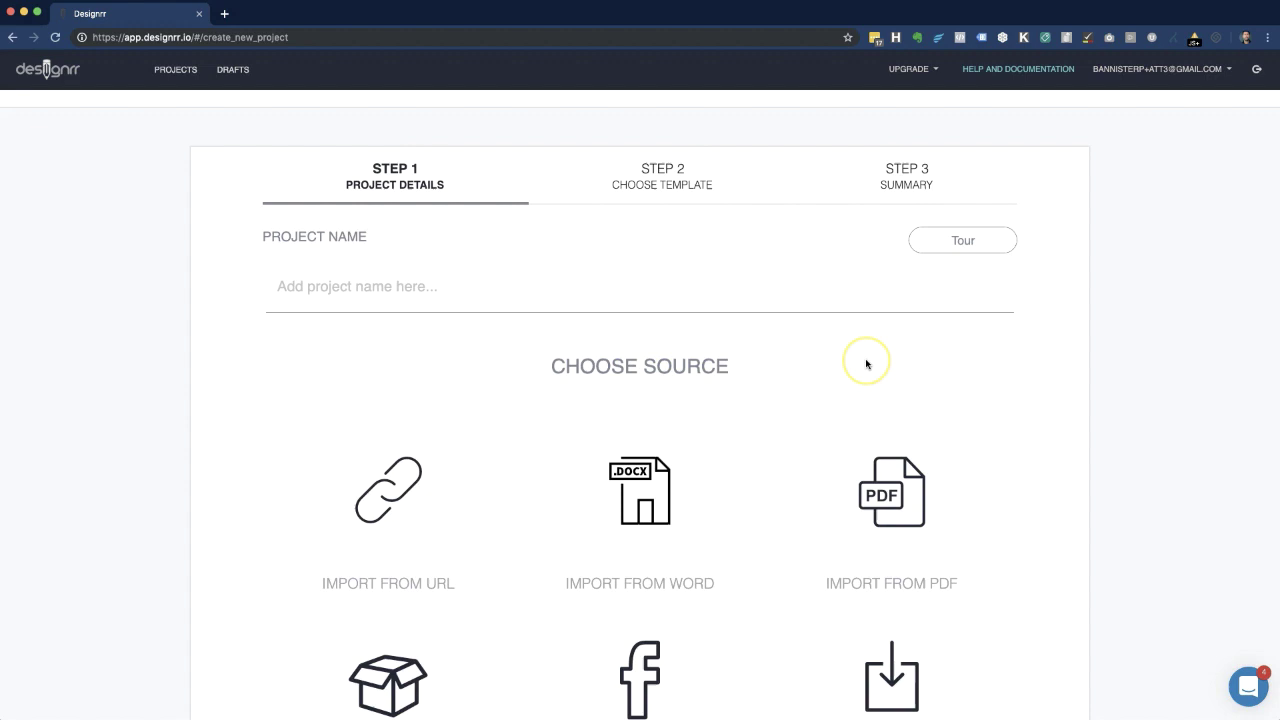
pyautogui.scroll(-3, 866, 364)
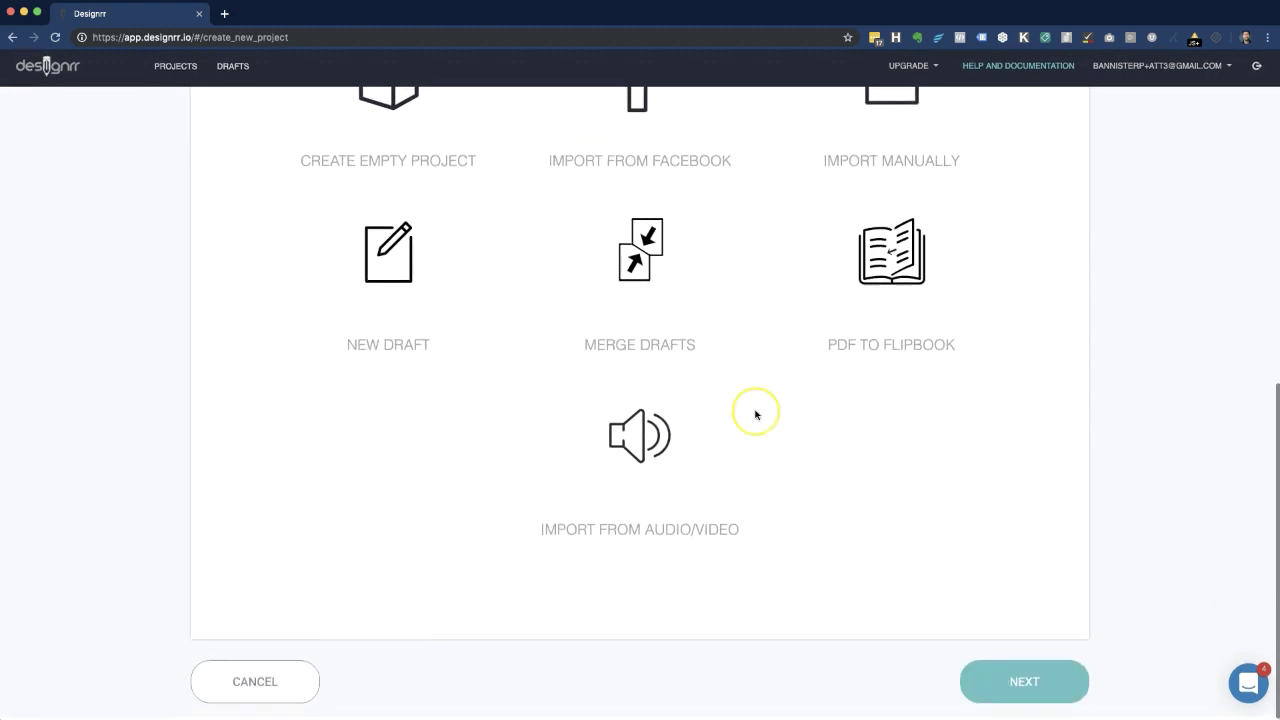
pyautogui.click(646, 455)
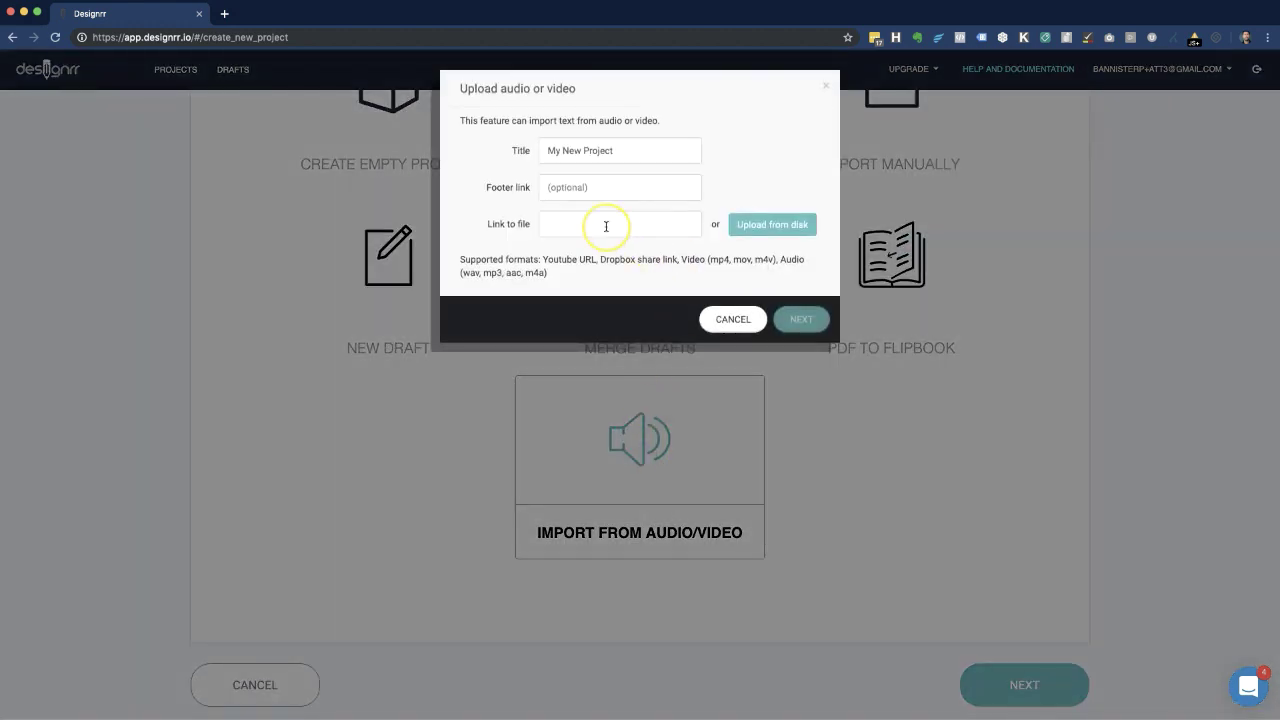
pyautogui.click(606, 226)
pyautogui.write('https://www.youtube.com/watch?v=P3V01bDbIR0')
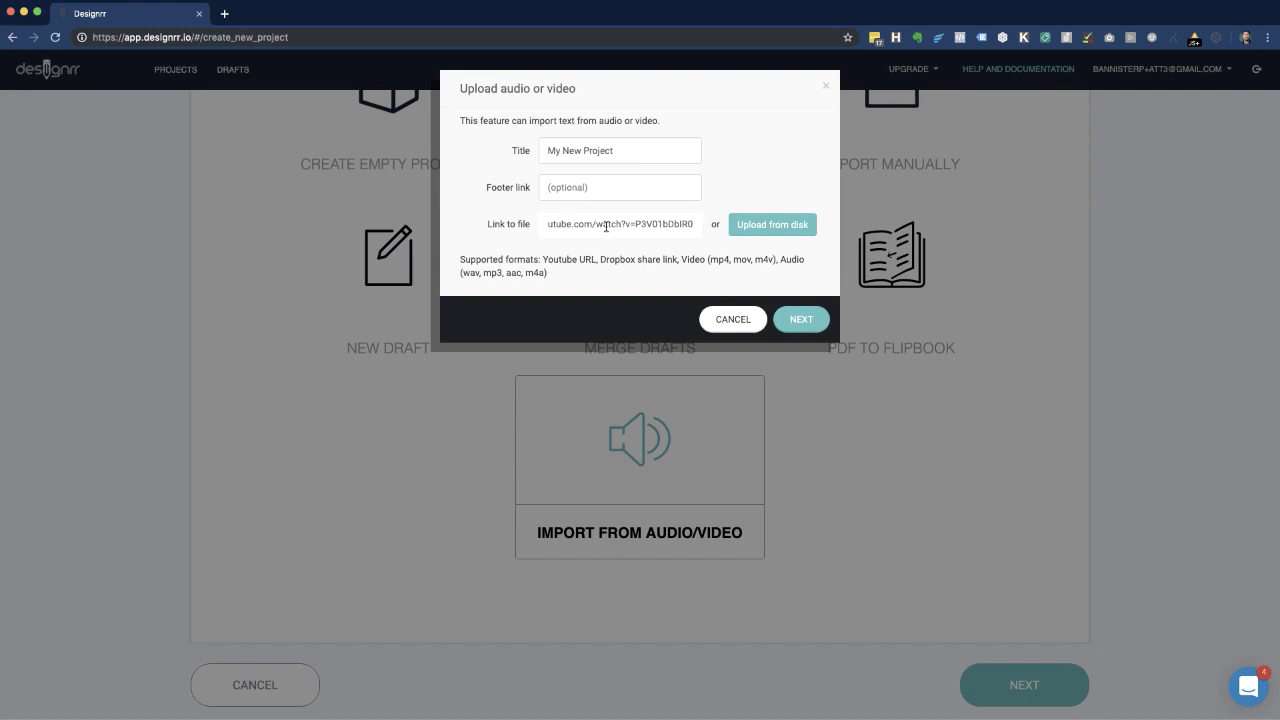
pyautogui.press('super+Left')
pyautogui.click(812, 320)
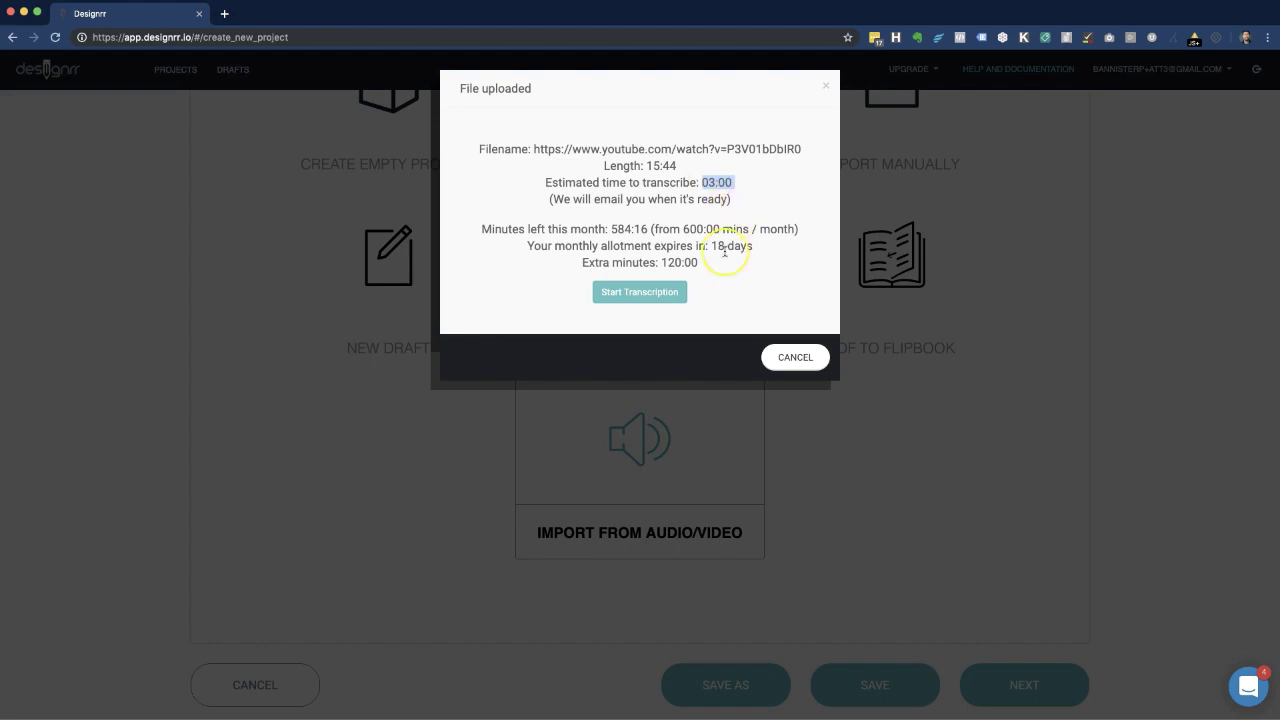
pyautogui.click(737, 305)
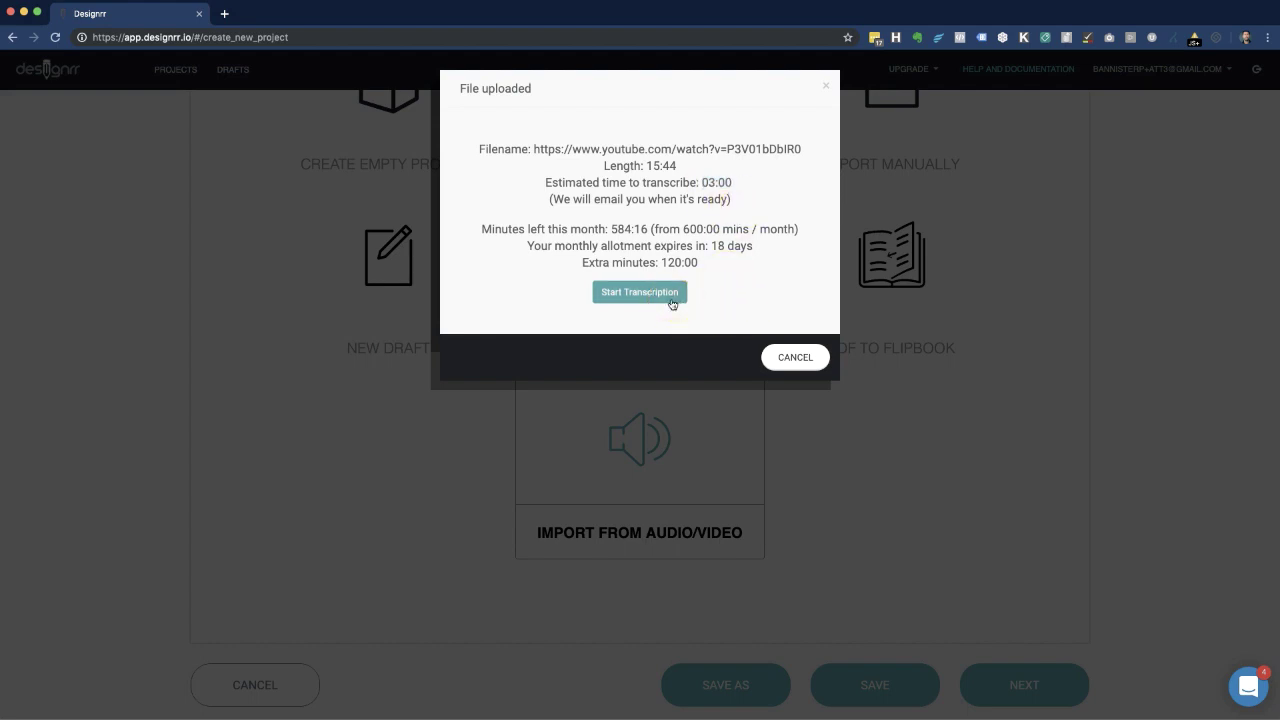
pyautogui.click(672, 302)
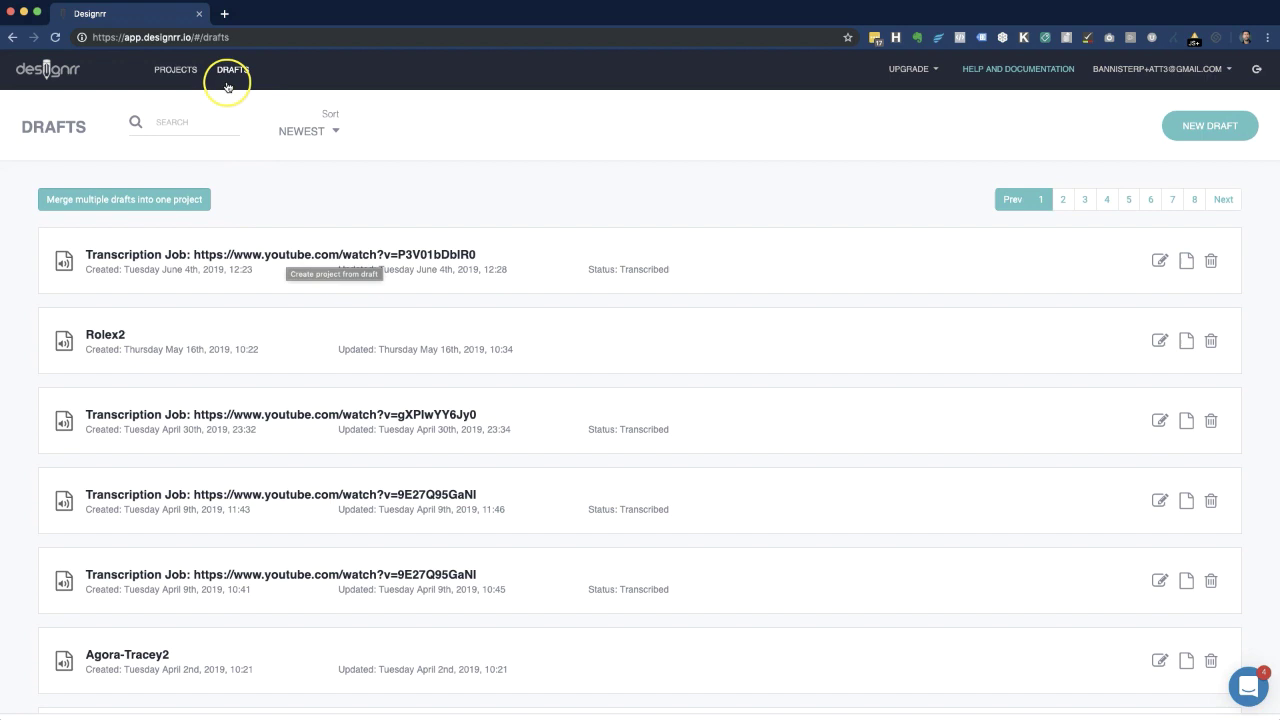
# Create a project from the transcribed P3V01bDbIR0 draft and examine the transcript text with its inserted screenshots.
pyautogui.click(334, 255)
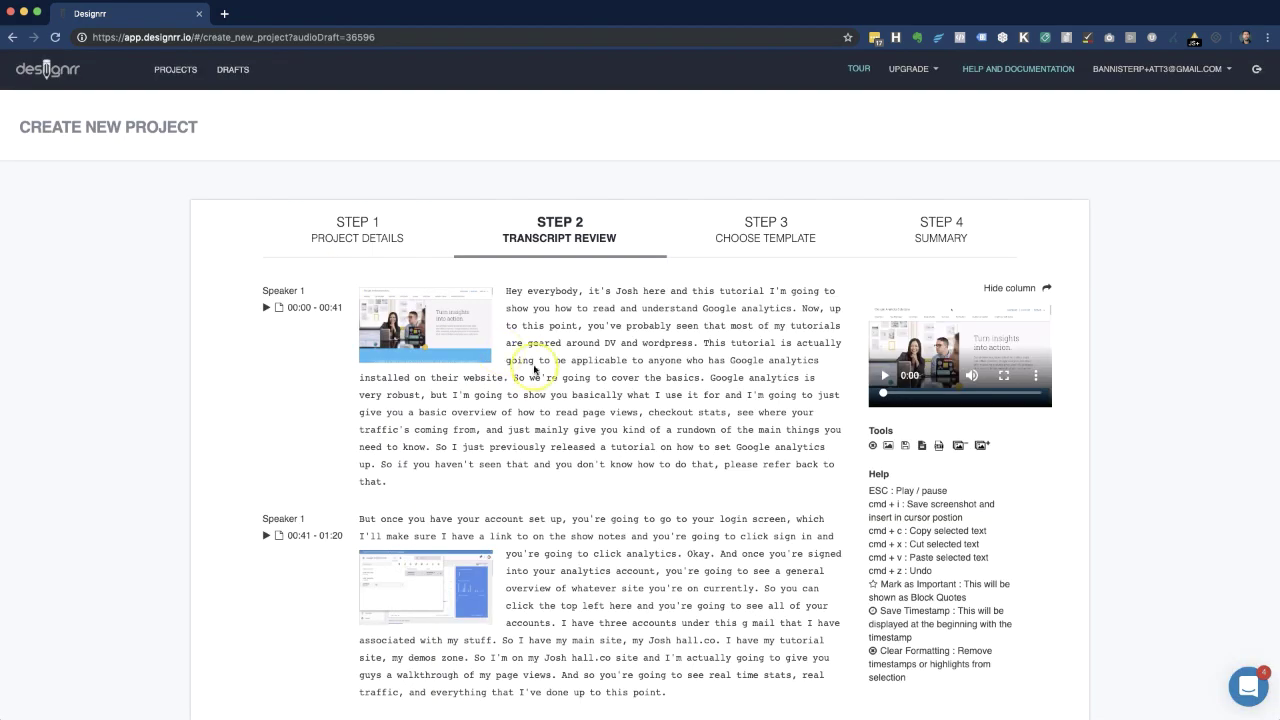
pyautogui.click(431, 332)
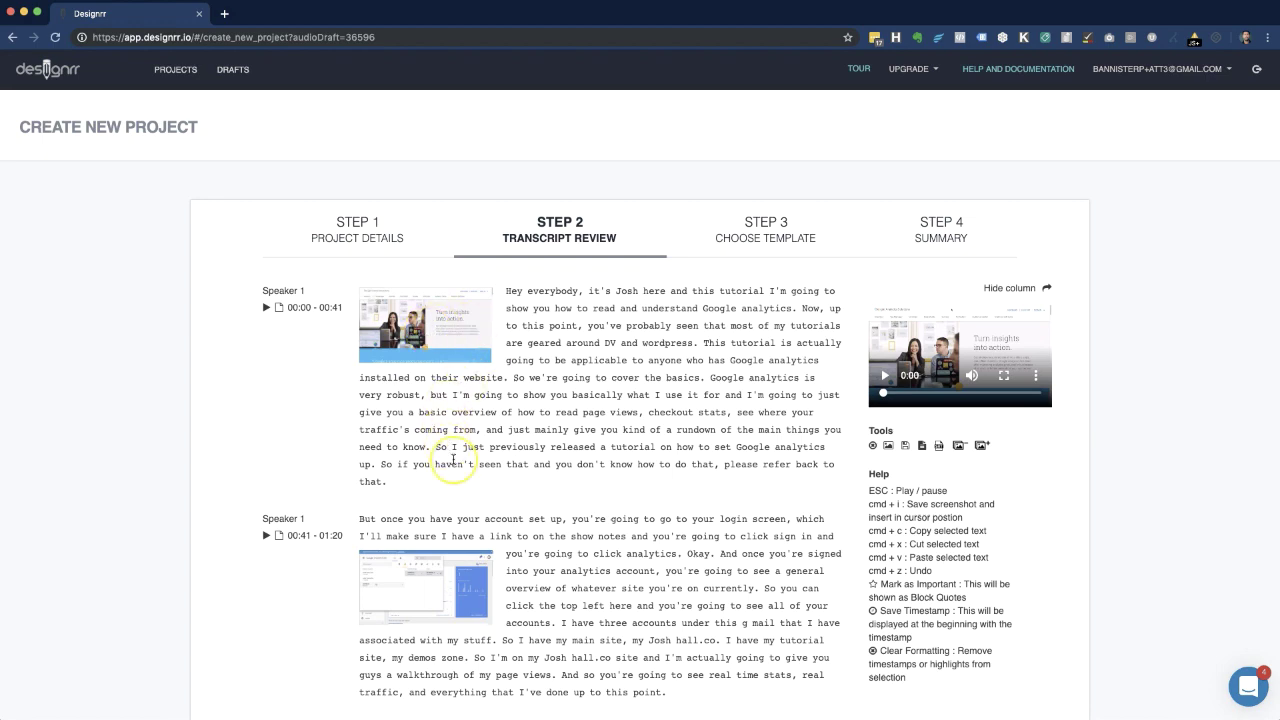
pyautogui.scroll(-3, 440, 455)
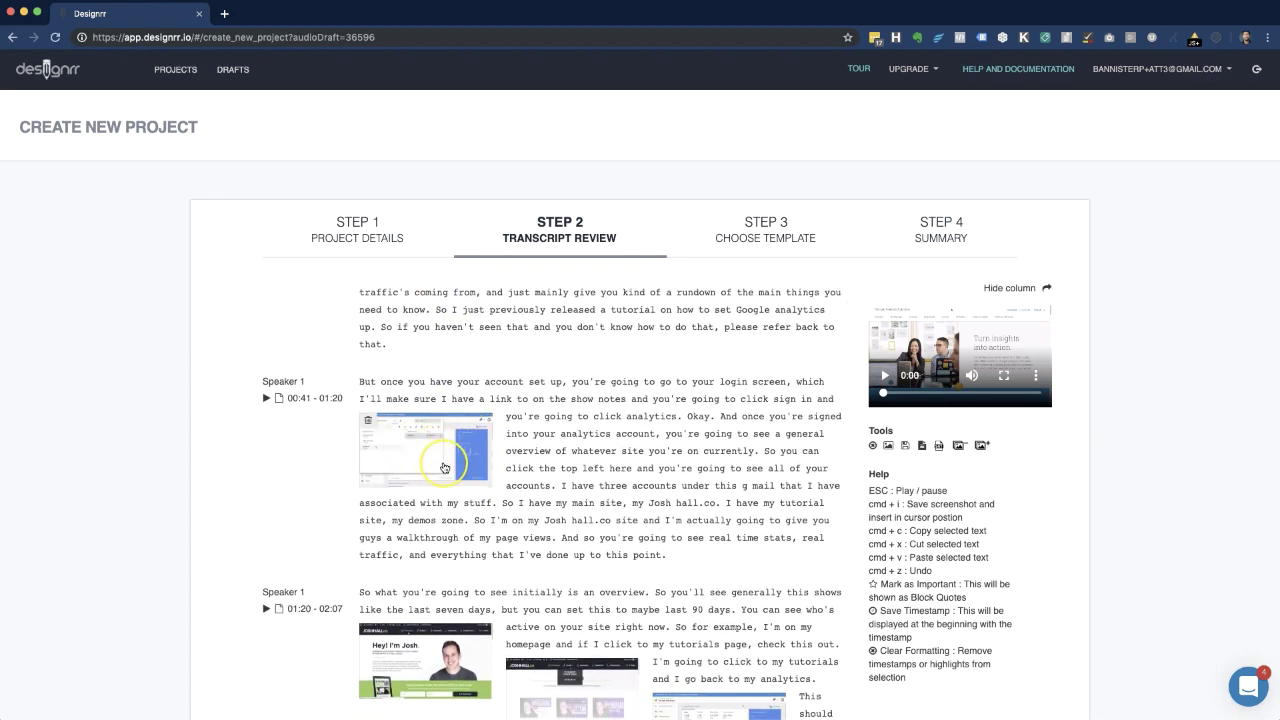
pyautogui.scroll(-4, 435, 462)
pyautogui.scroll(-1, 444, 467)
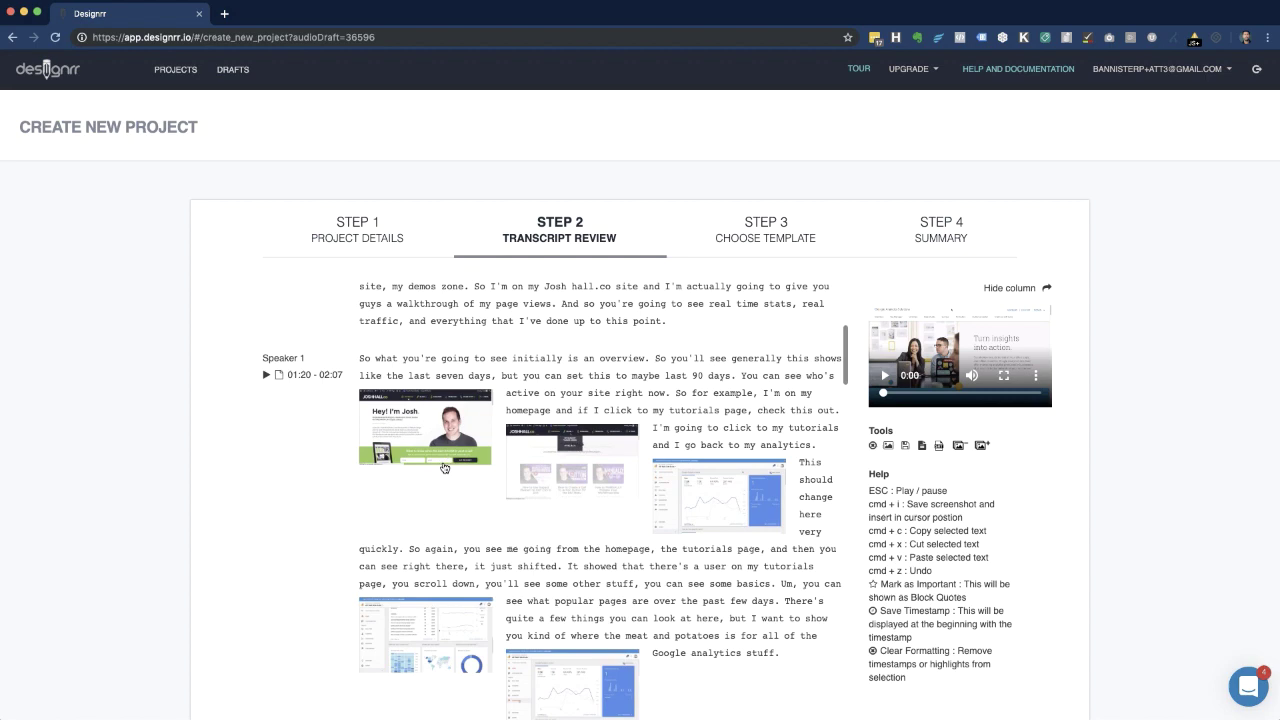
pyautogui.click(571, 479)
pyautogui.scroll(-4, 735, 437)
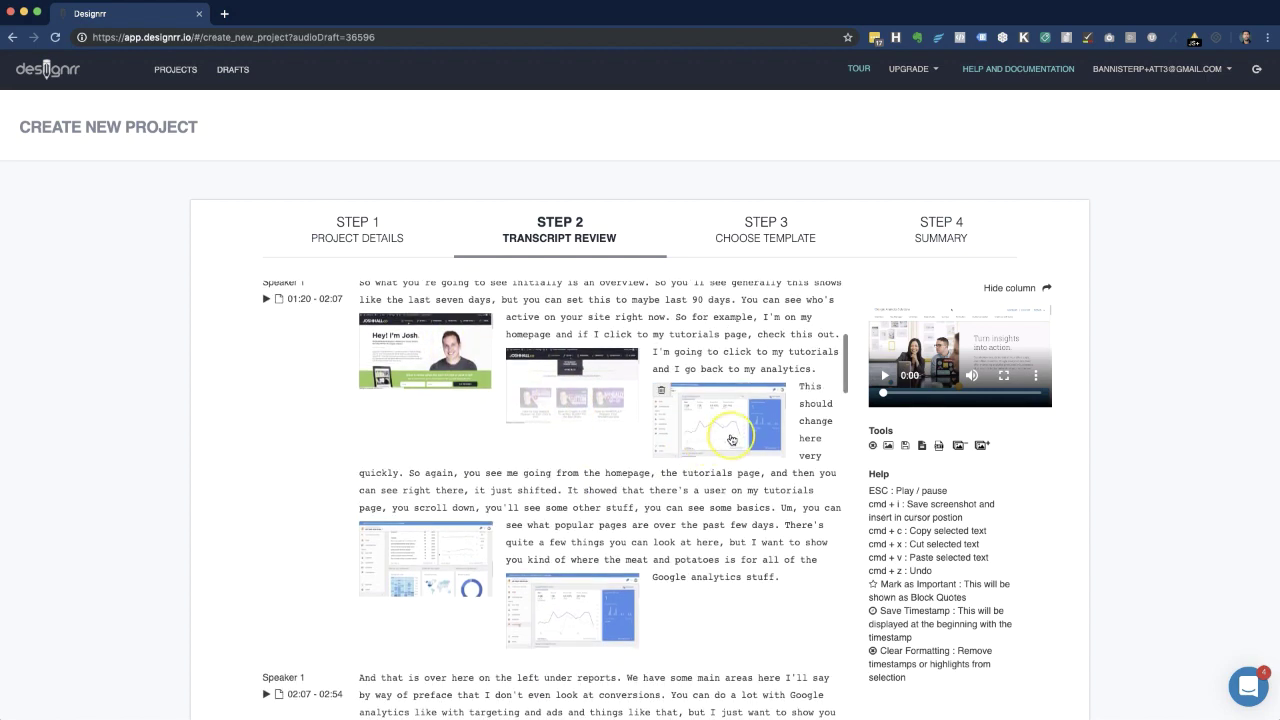
pyautogui.click(551, 488)
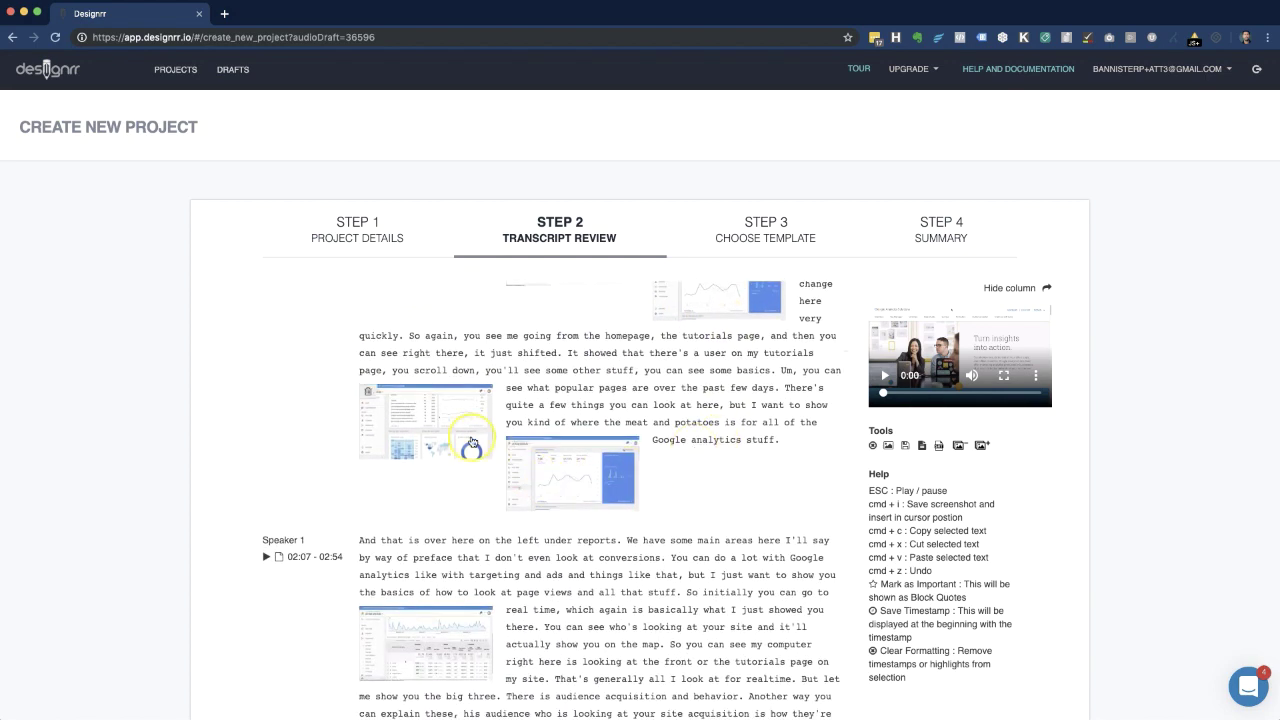
pyautogui.scroll(-4, 573, 484)
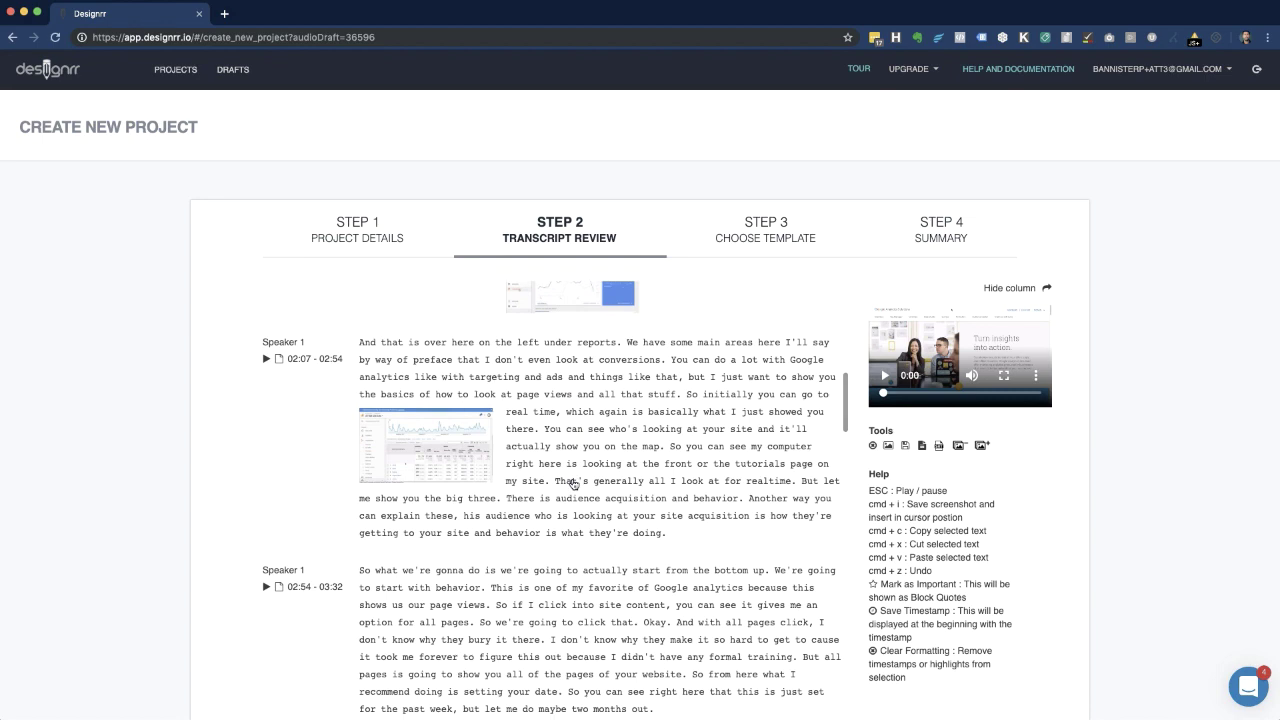
pyautogui.scroll(5, 645, 380)
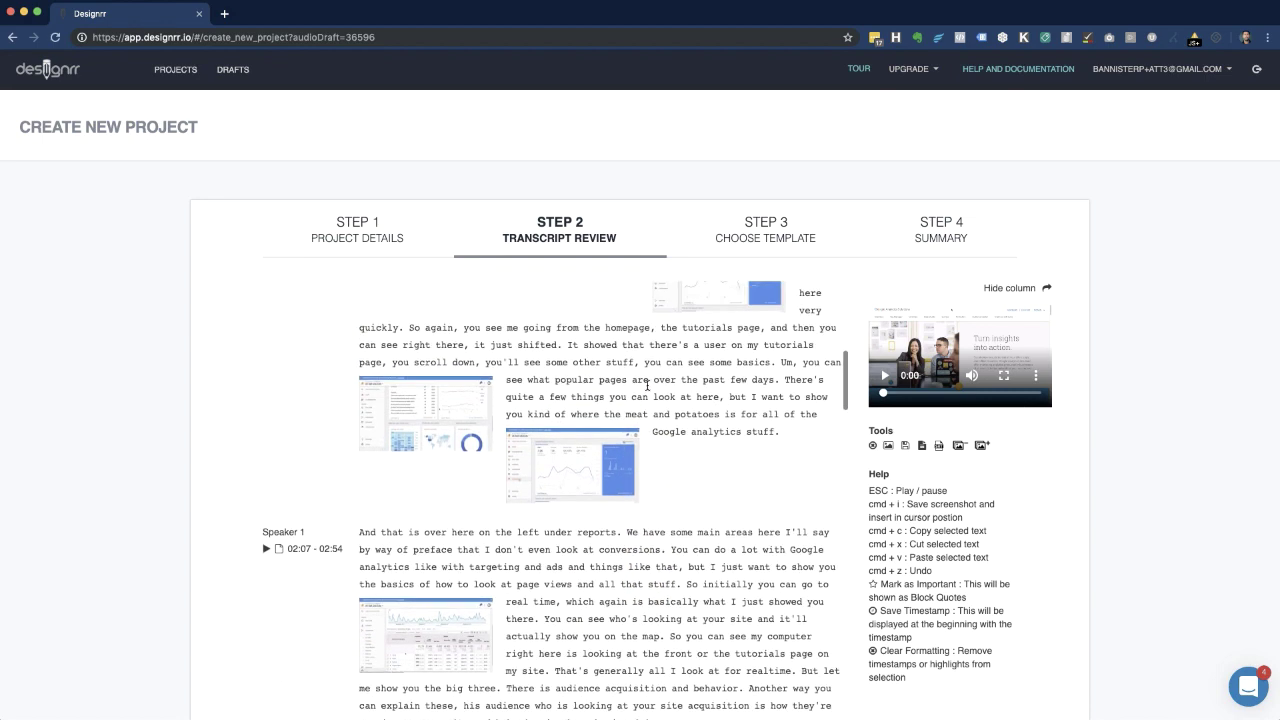
pyautogui.scroll(5, 647, 385)
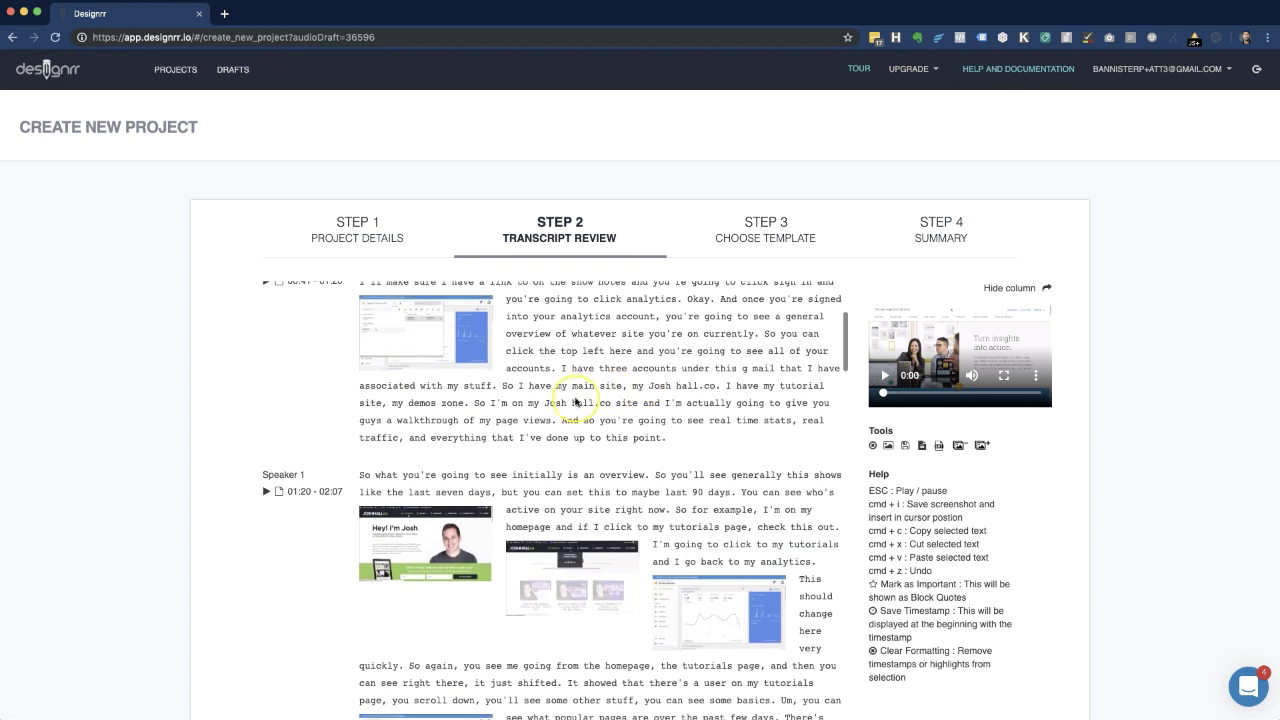
# Play the video from the beginning of the 01:20 transcript paragraph, following the highlighted text, and pause it.
pyautogui.click(361, 445)
pyautogui.click(360, 475)
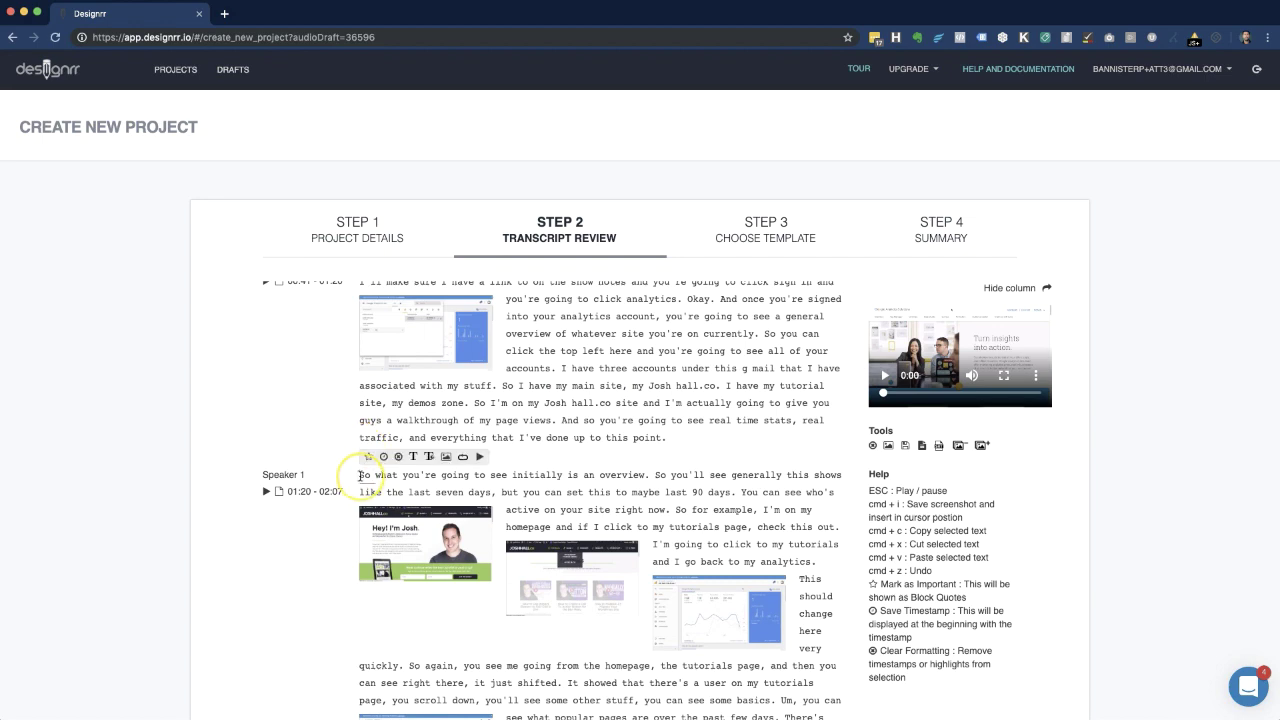
pyautogui.click(478, 460)
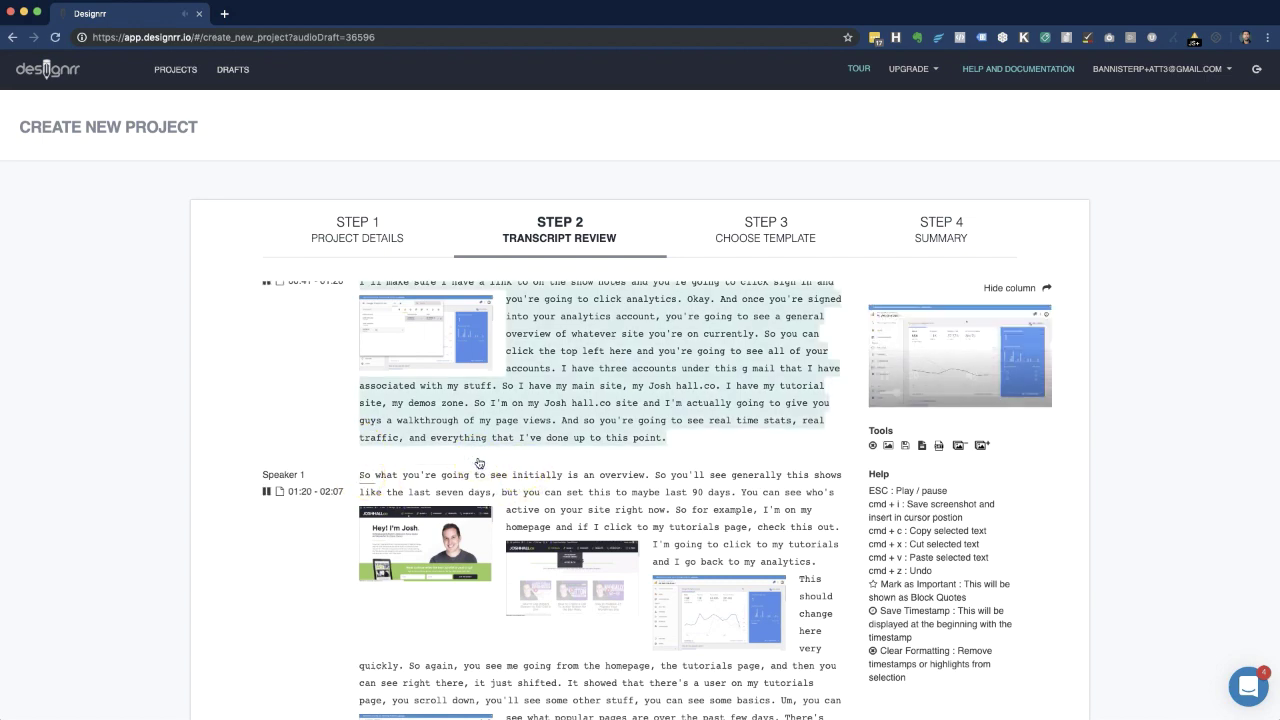
pyautogui.click(550, 420)
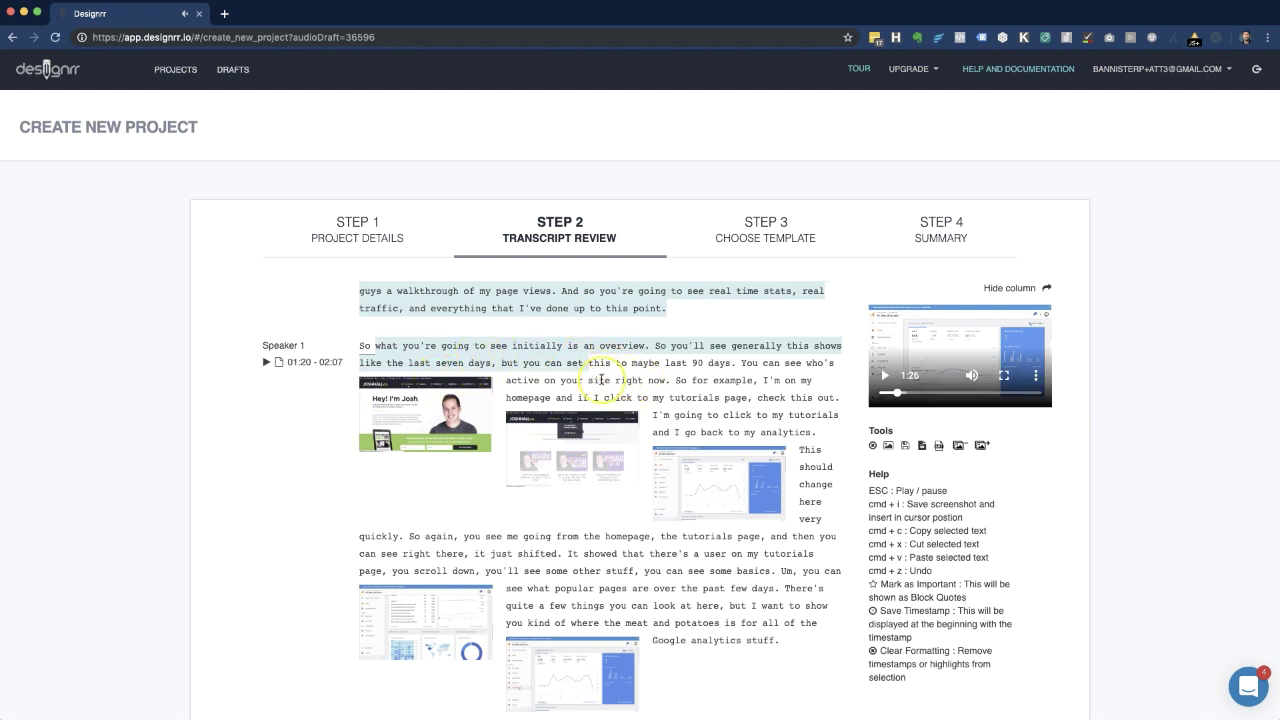
# Look through the following transcript paragraphs to see which ones have screenshots and which contain only text.
pyautogui.scroll(-1, 620, 365)
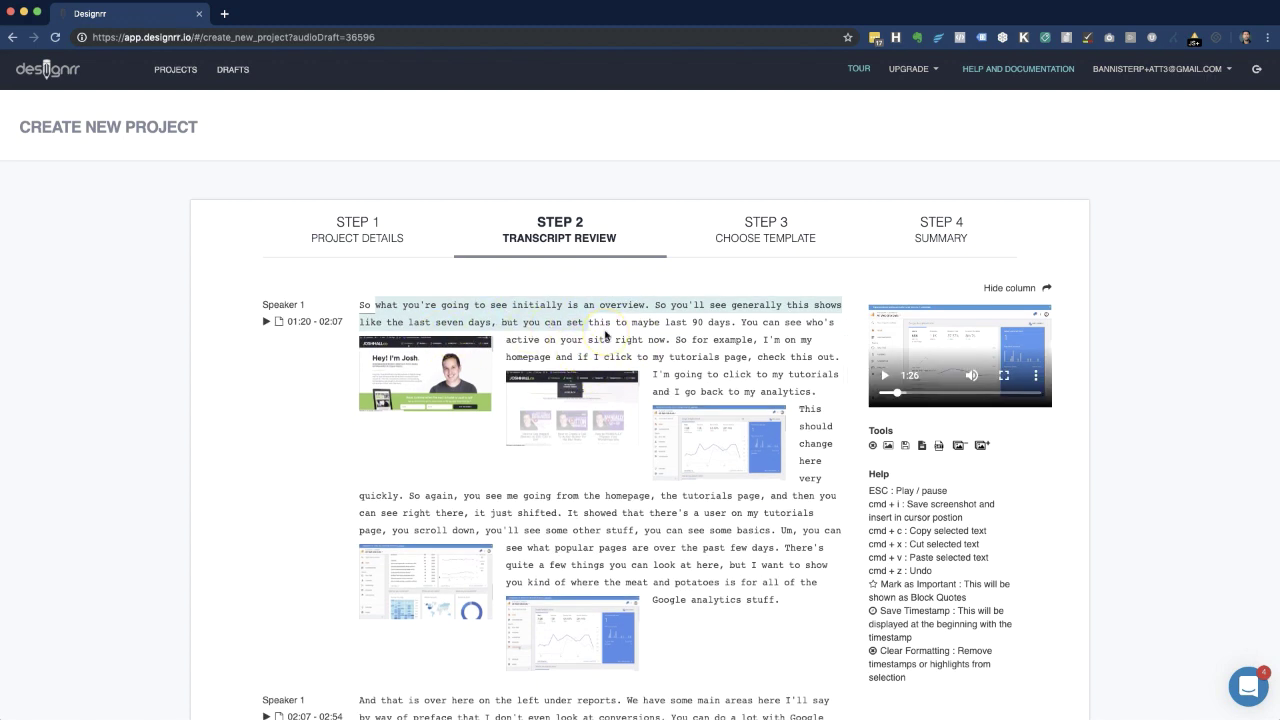
pyautogui.click(641, 340)
pyautogui.scroll(-1, 732, 361)
pyautogui.scroll(-5, 732, 361)
pyautogui.scroll(1, 735, 355)
pyautogui.scroll(-4, 700, 420)
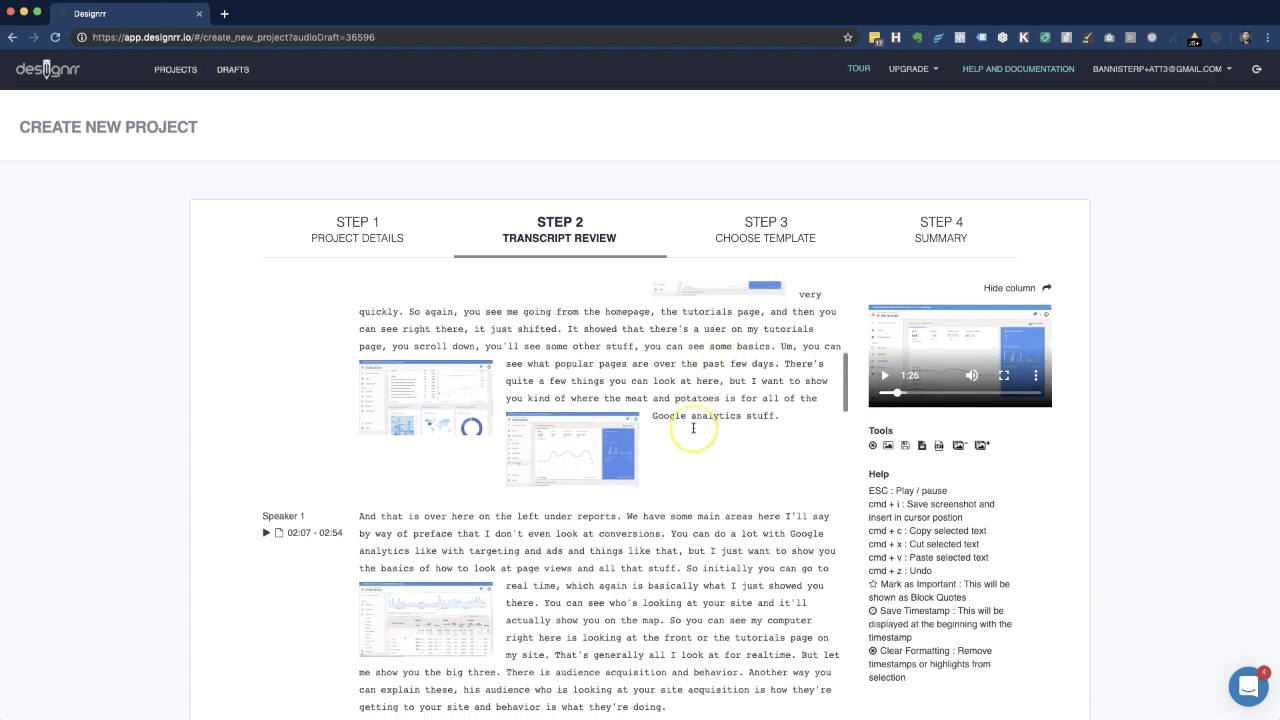
pyautogui.scroll(-1, 692, 428)
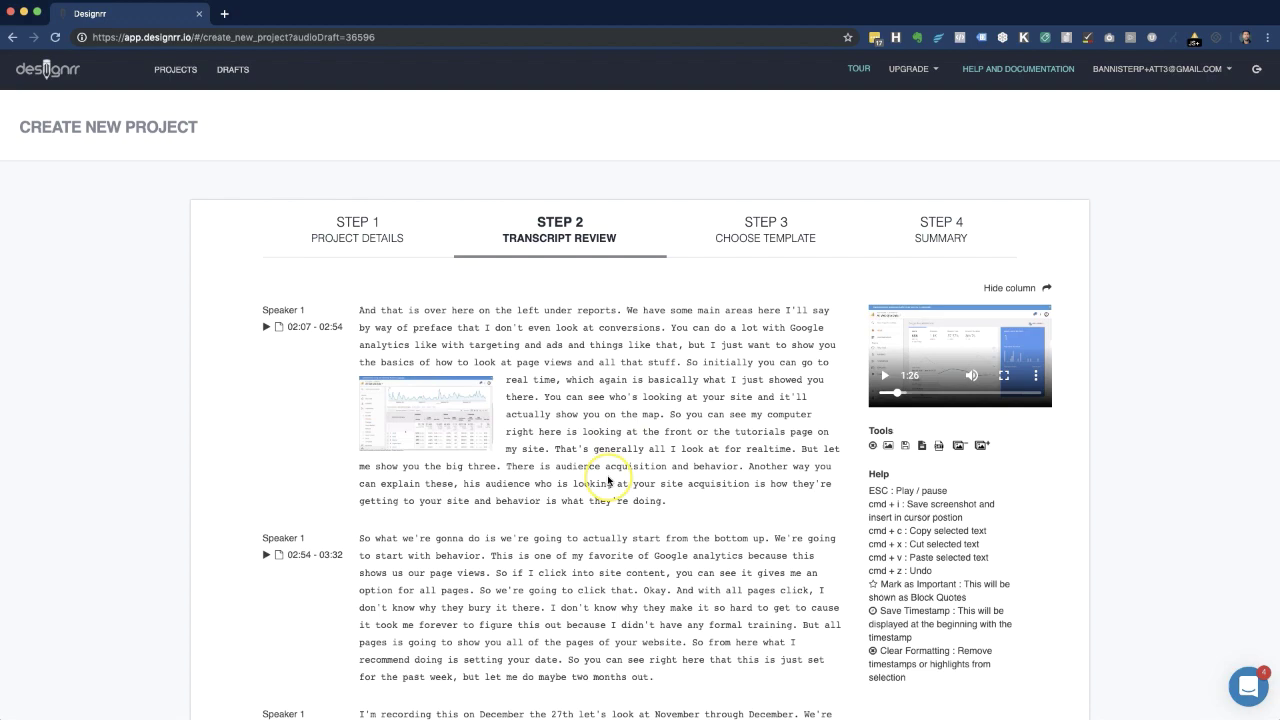
pyautogui.scroll(-3, 608, 480)
pyautogui.scroll(-3, 608, 480)
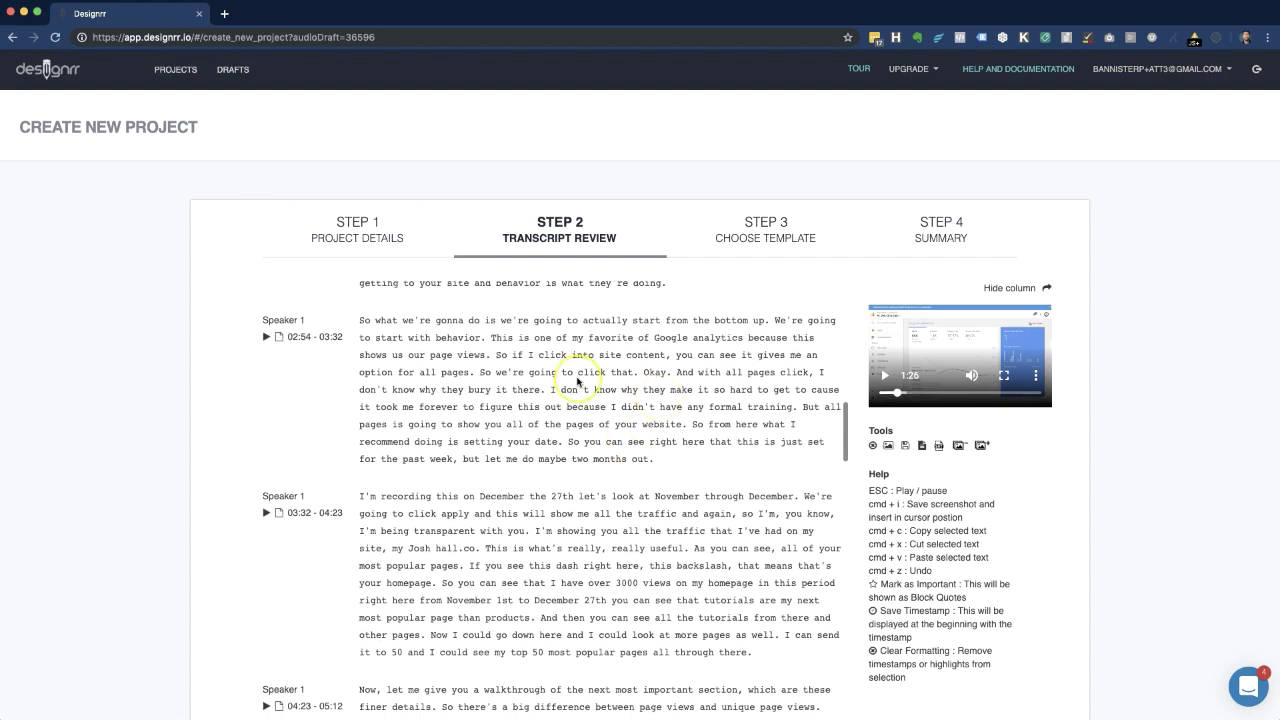
pyautogui.scroll(-1, 577, 381)
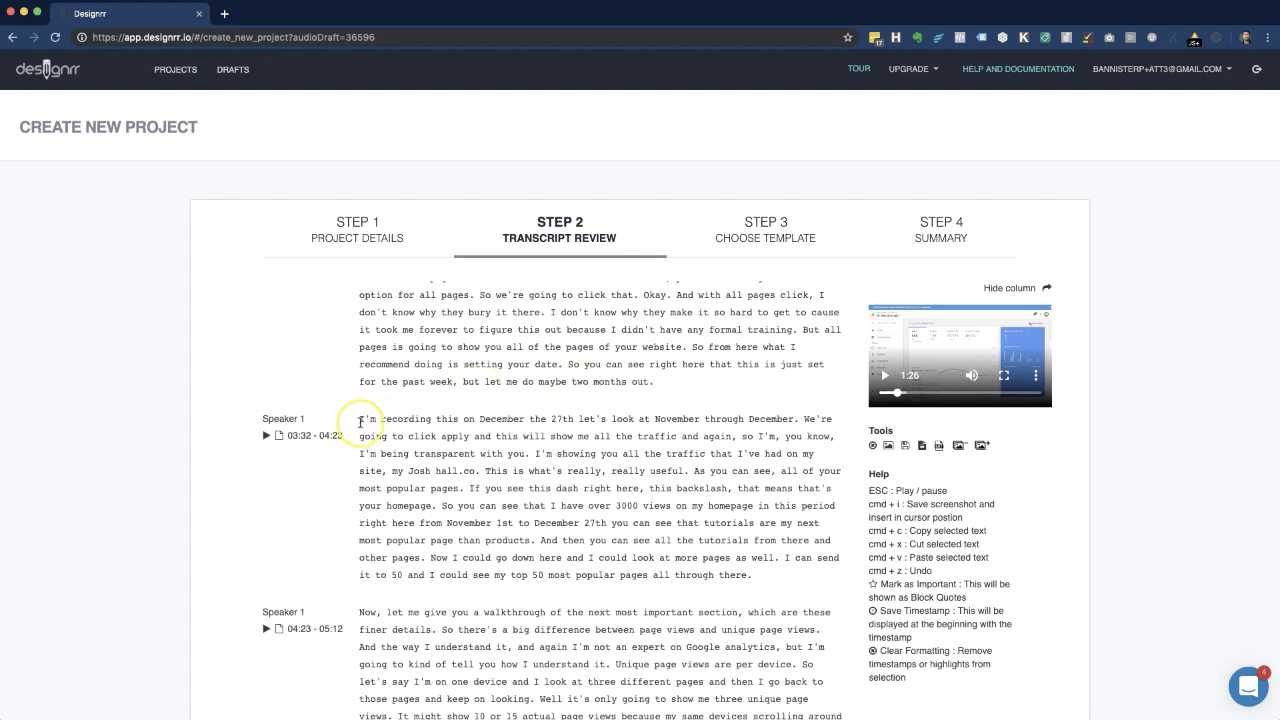
pyautogui.scroll(-10, 426, 460)
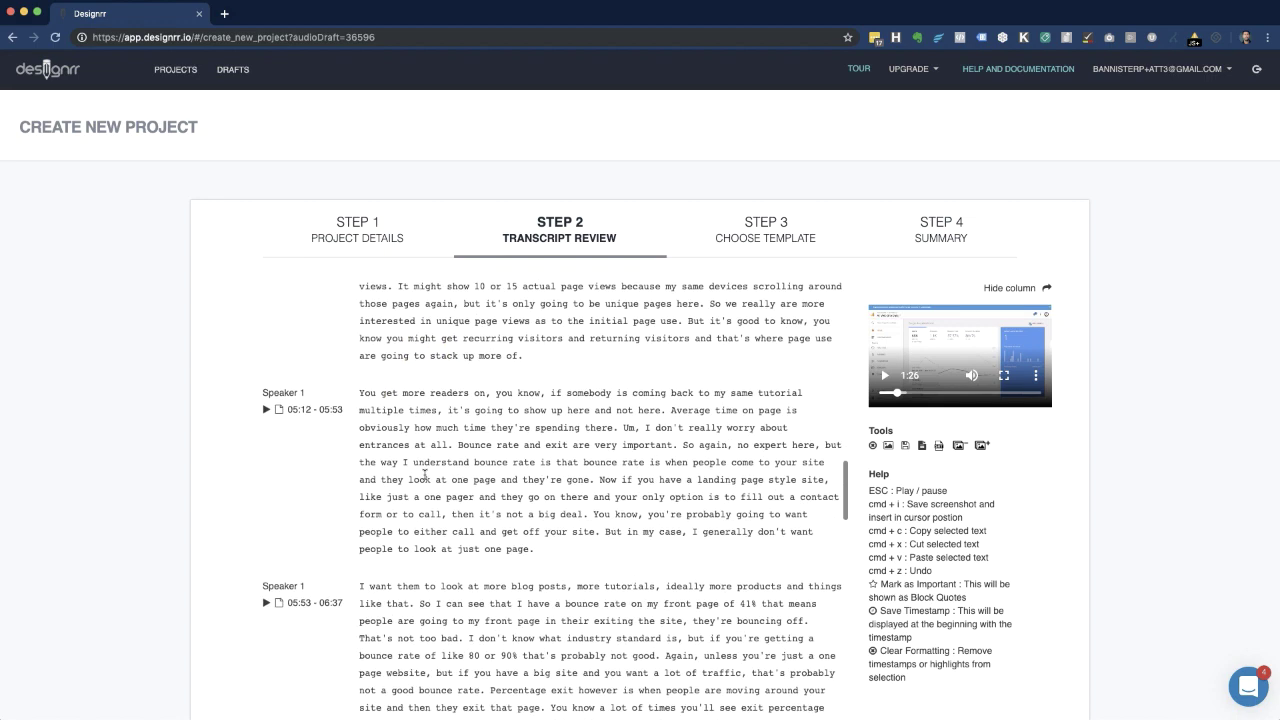
# Play the video from the beginning of the 04:23 transcript paragraph and pause it after a few words.
pyautogui.scroll(5, 425, 474)
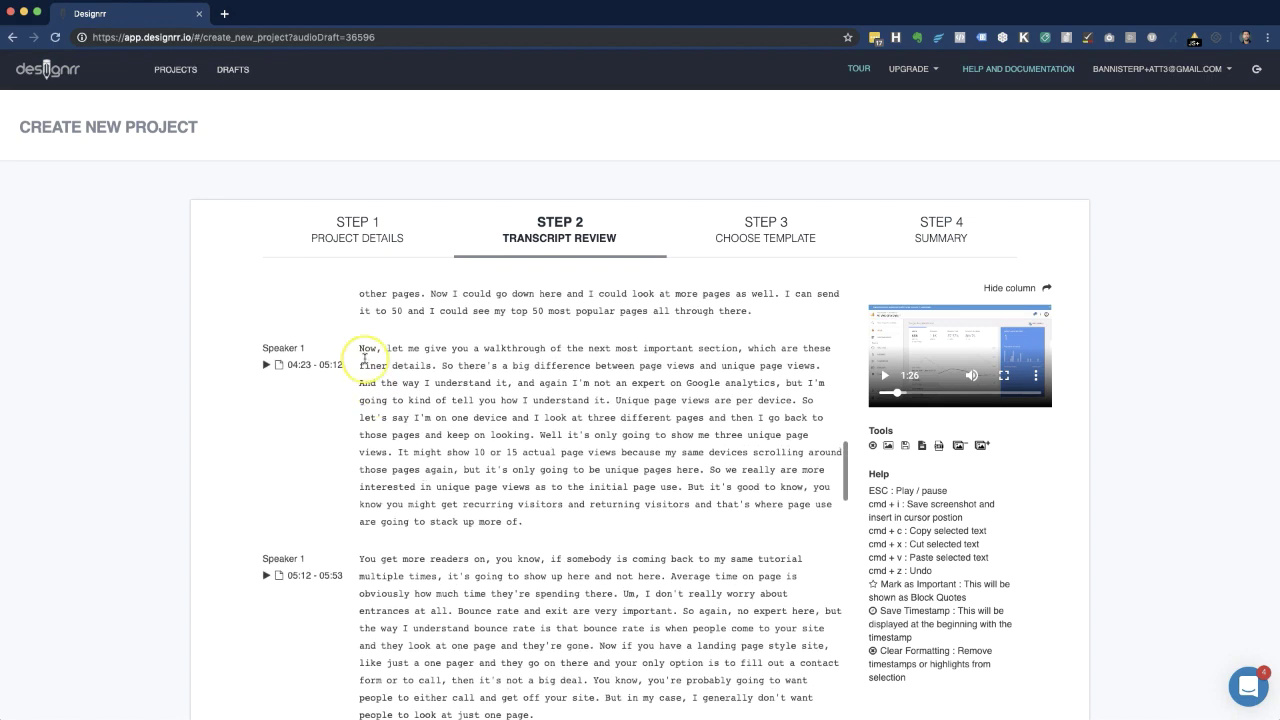
pyautogui.click(361, 347)
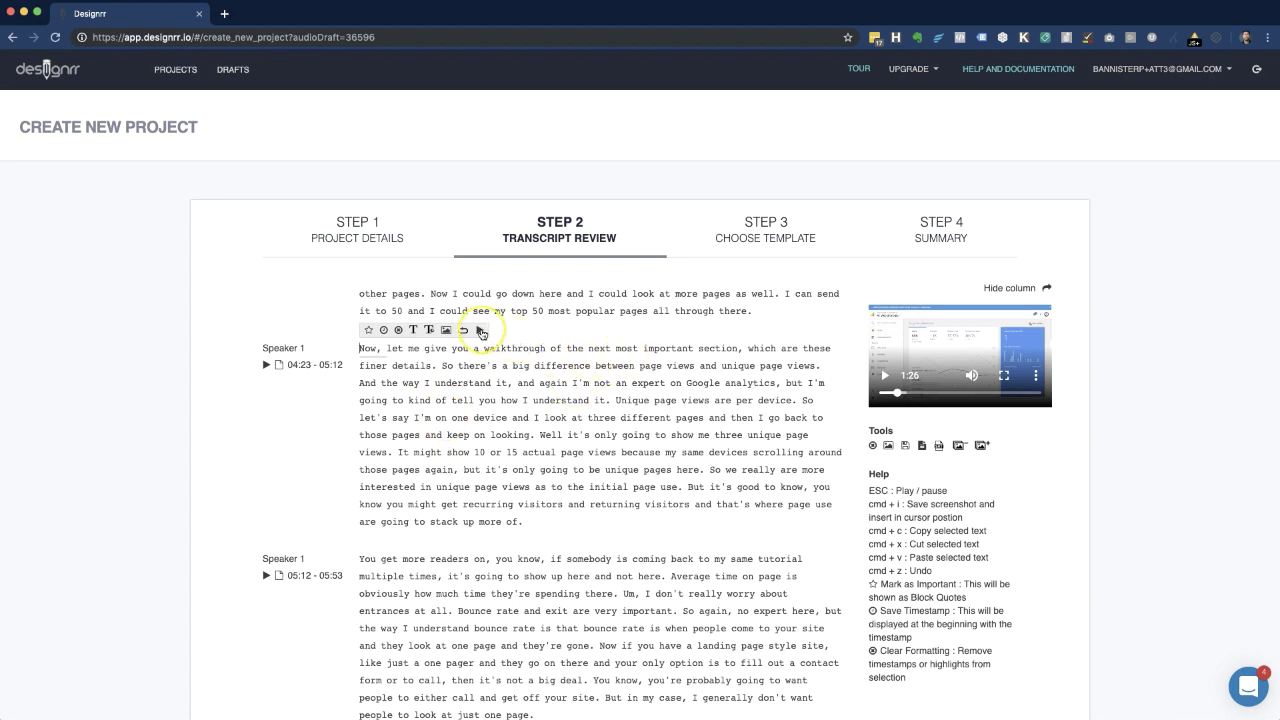
pyautogui.click(481, 332)
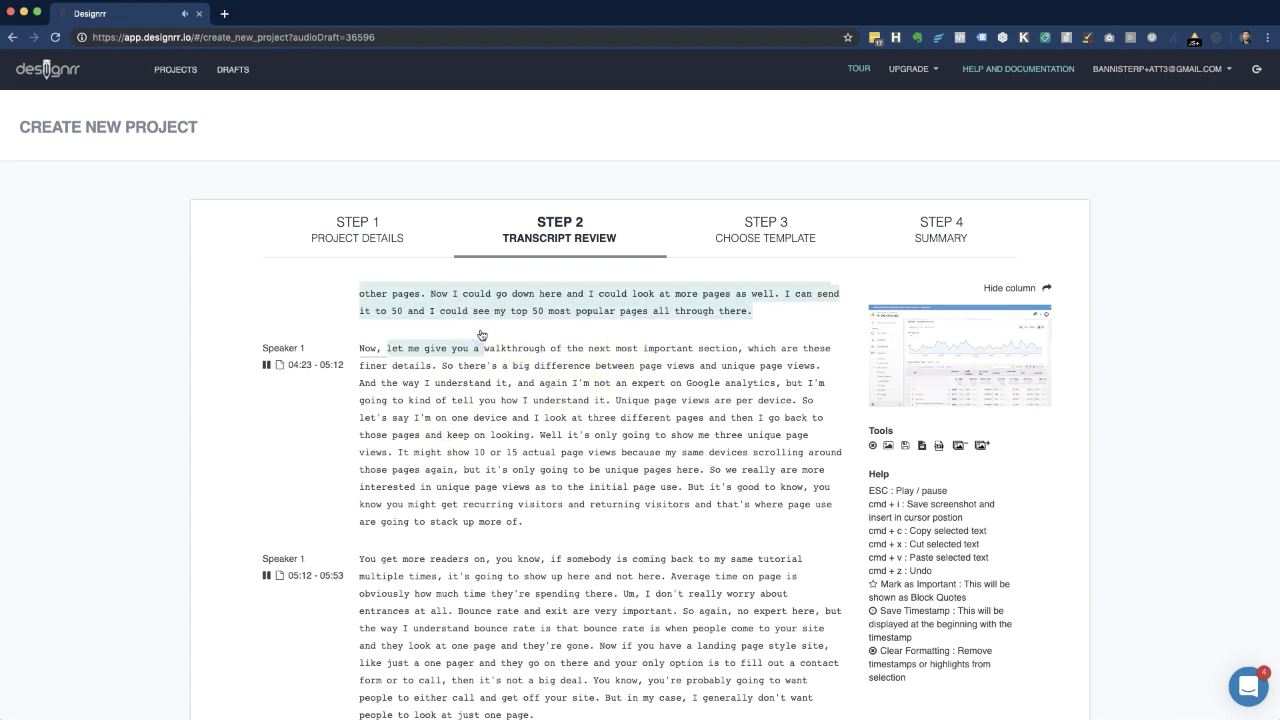
pyautogui.press('Escape')
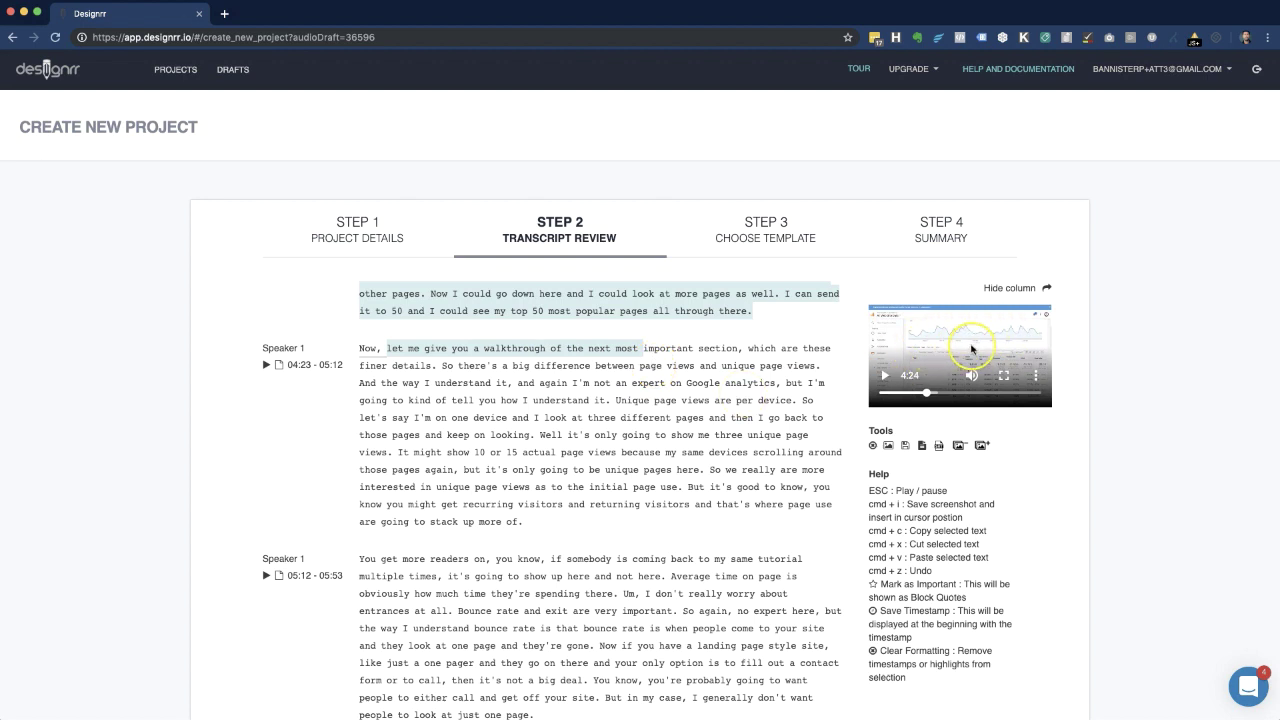
# Insert a screenshot from the video before the word "Now" at the start of the 04:23 paragraph.
pyautogui.click(361, 349)
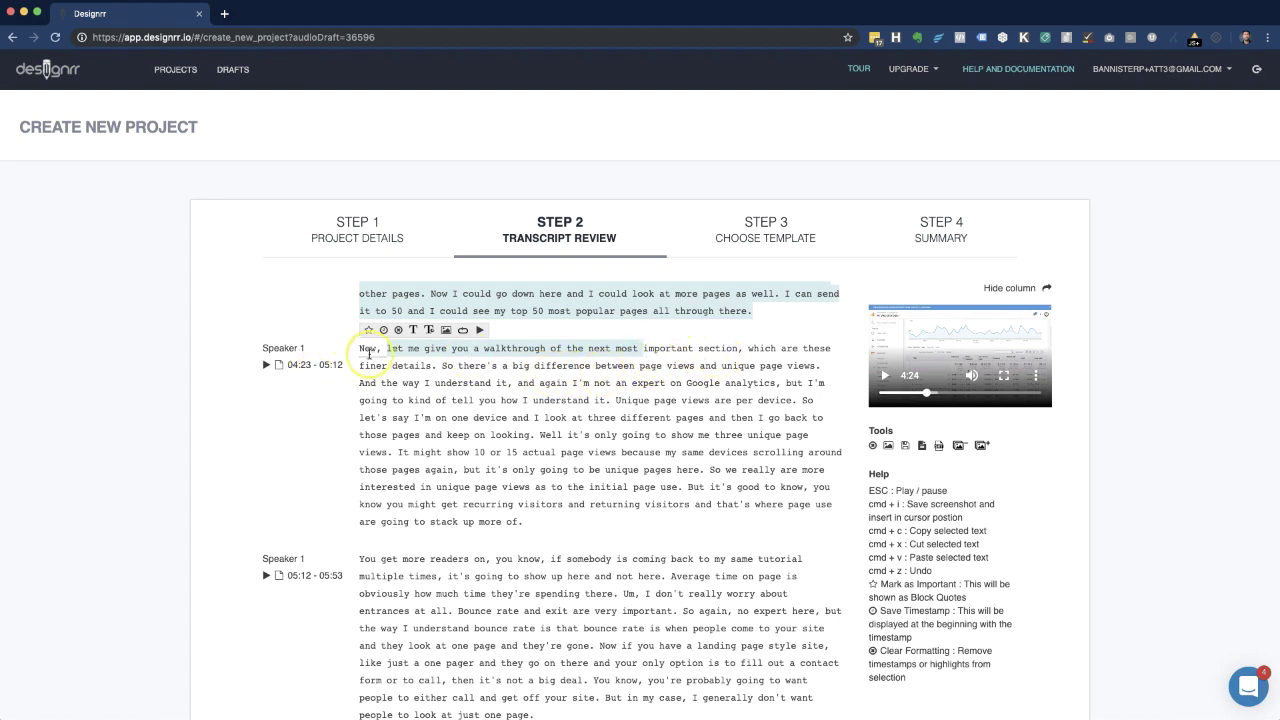
pyautogui.click(386, 349)
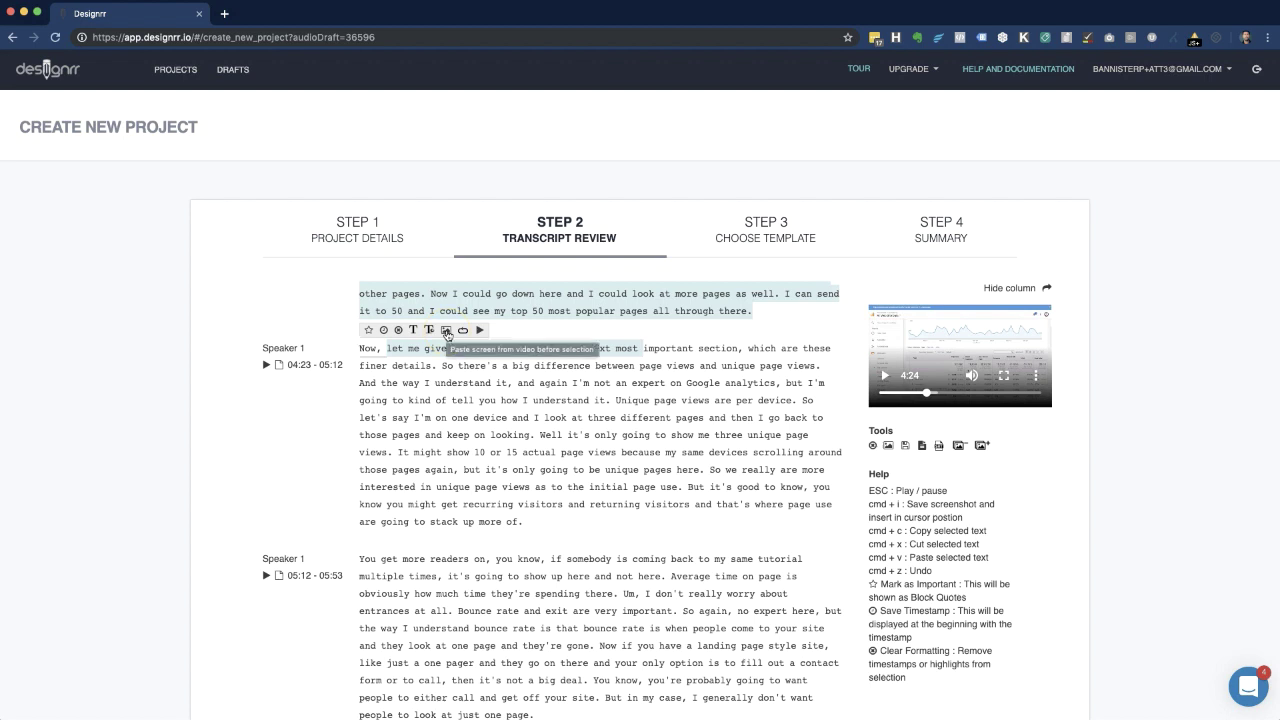
pyautogui.click(446, 331)
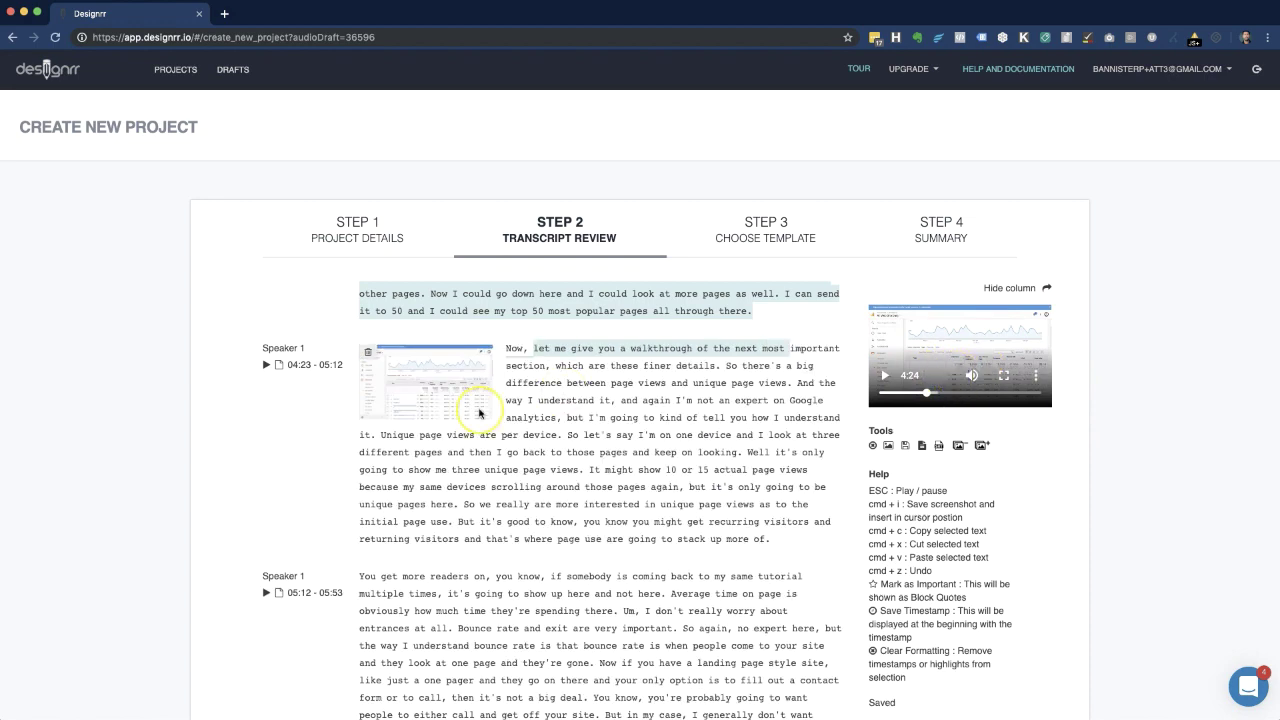
# Play the video from the beginning of the 05:53 transcript paragraph and pause it.
pyautogui.scroll(5, 550, 437)
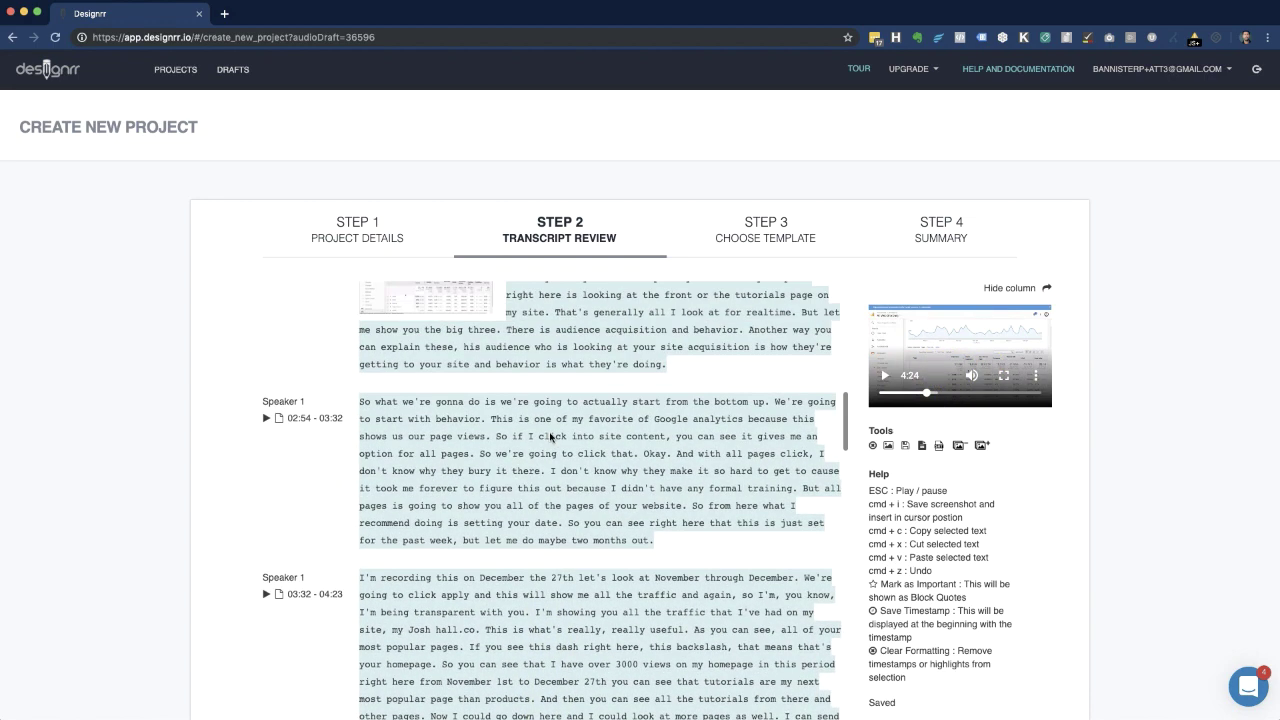
pyautogui.scroll(1, 550, 437)
pyautogui.scroll(-7, 528, 460)
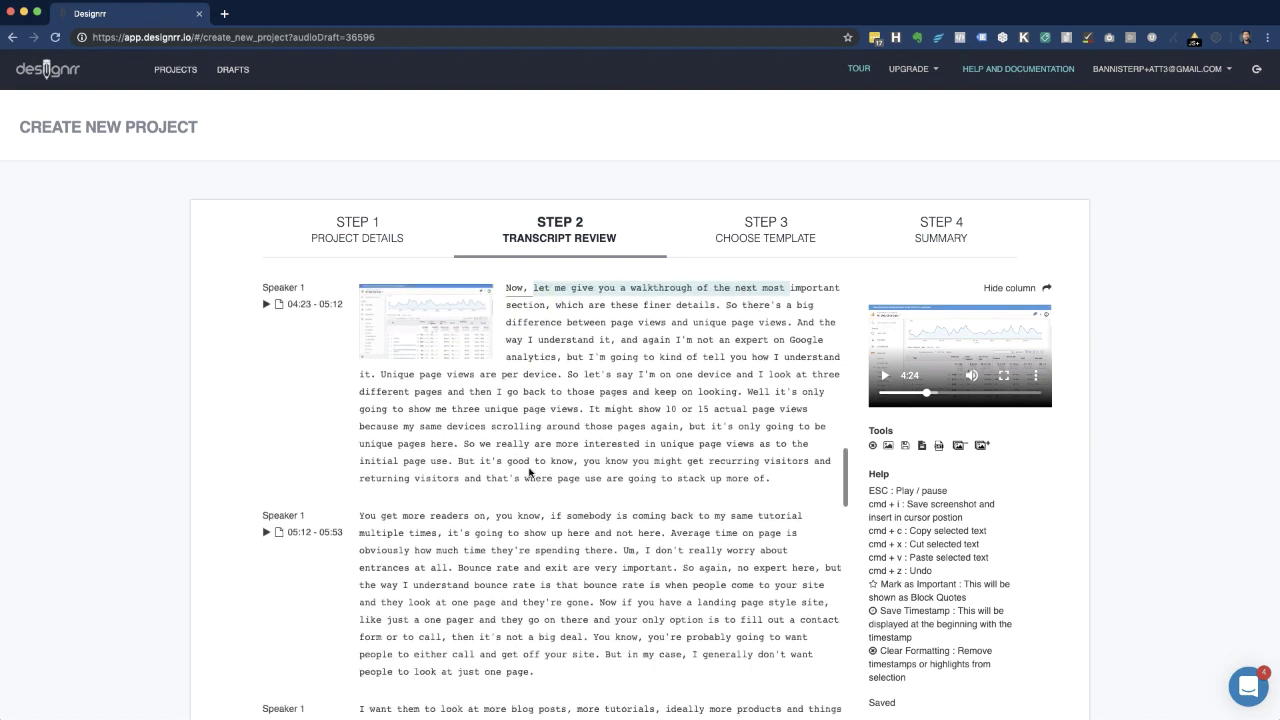
pyautogui.scroll(-4, 530, 470)
pyautogui.click(358, 400)
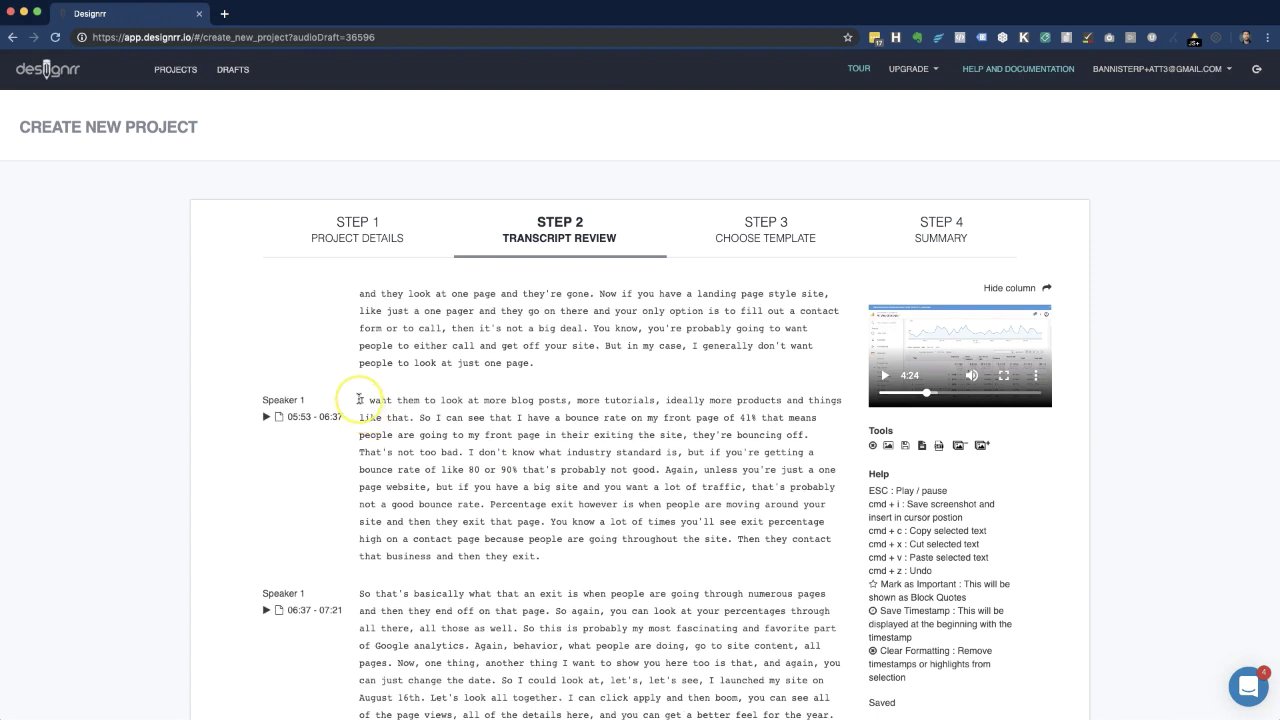
pyautogui.click(481, 386)
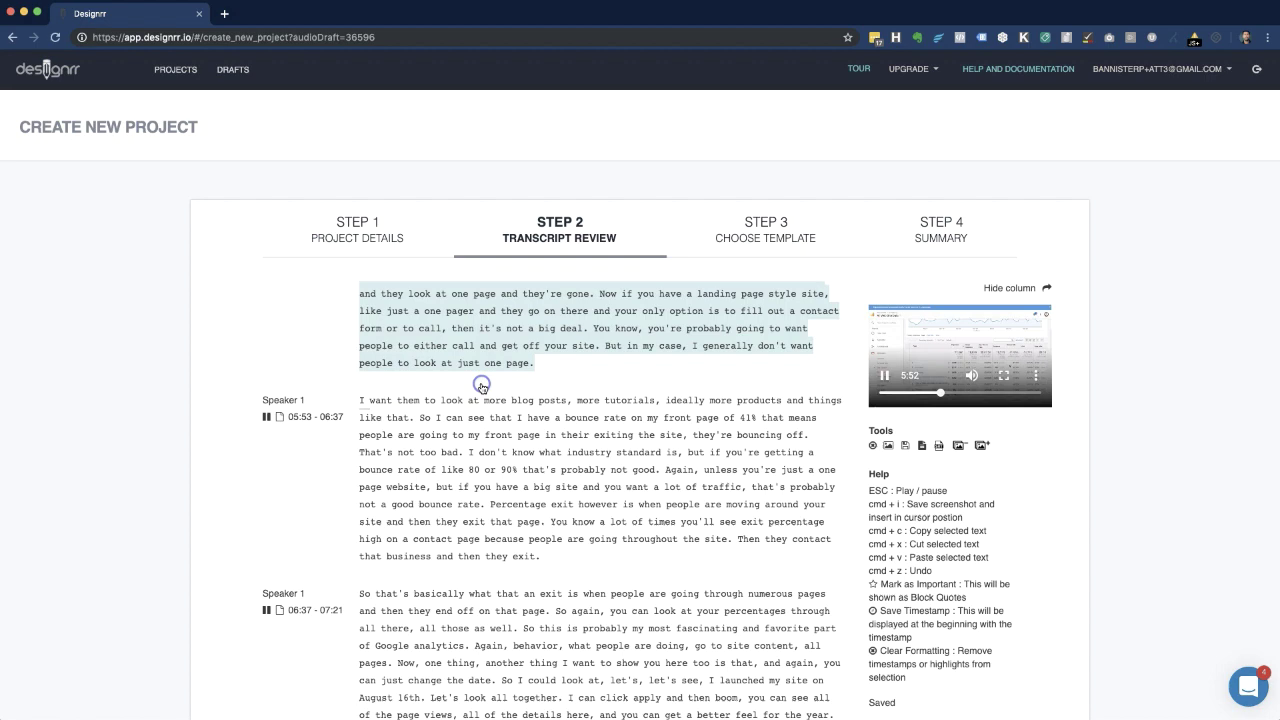
pyautogui.click(849, 389)
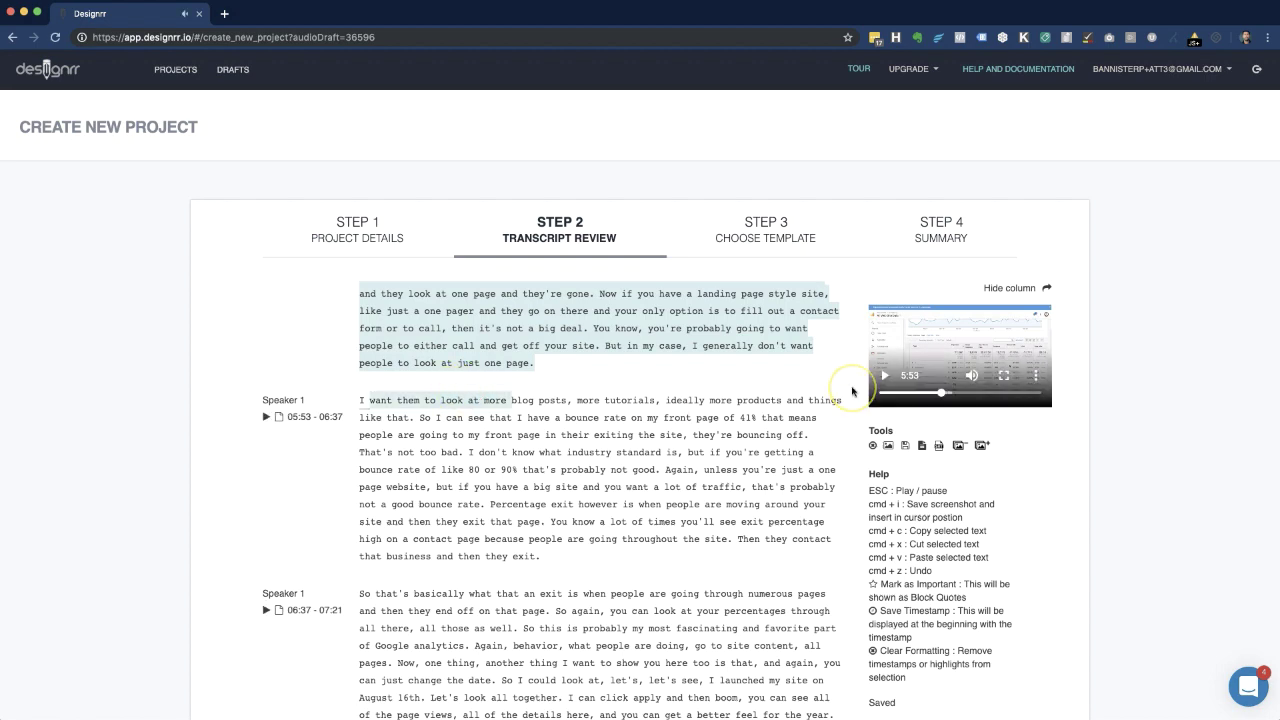
# Play the video briefly from "but if you have a big site" in the 05:53 paragraph and insert a video screenshot there.
pyautogui.scroll(-2, 760, 370)
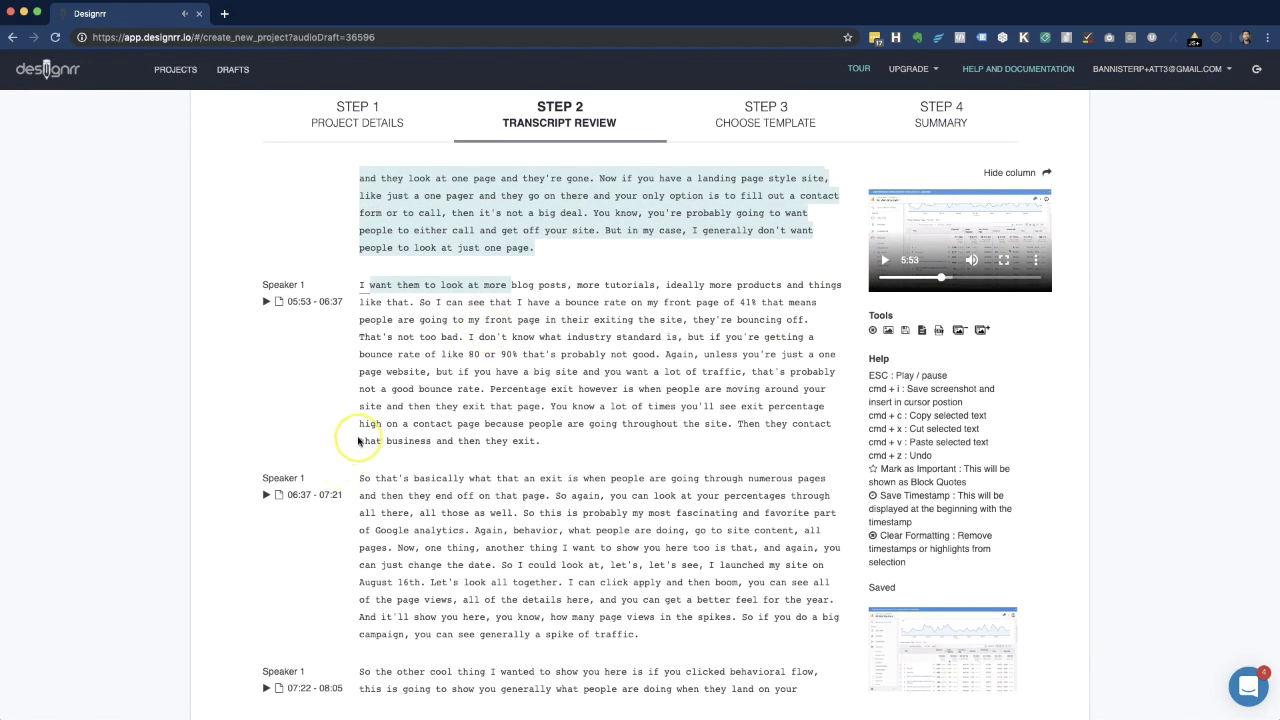
pyautogui.click(361, 422)
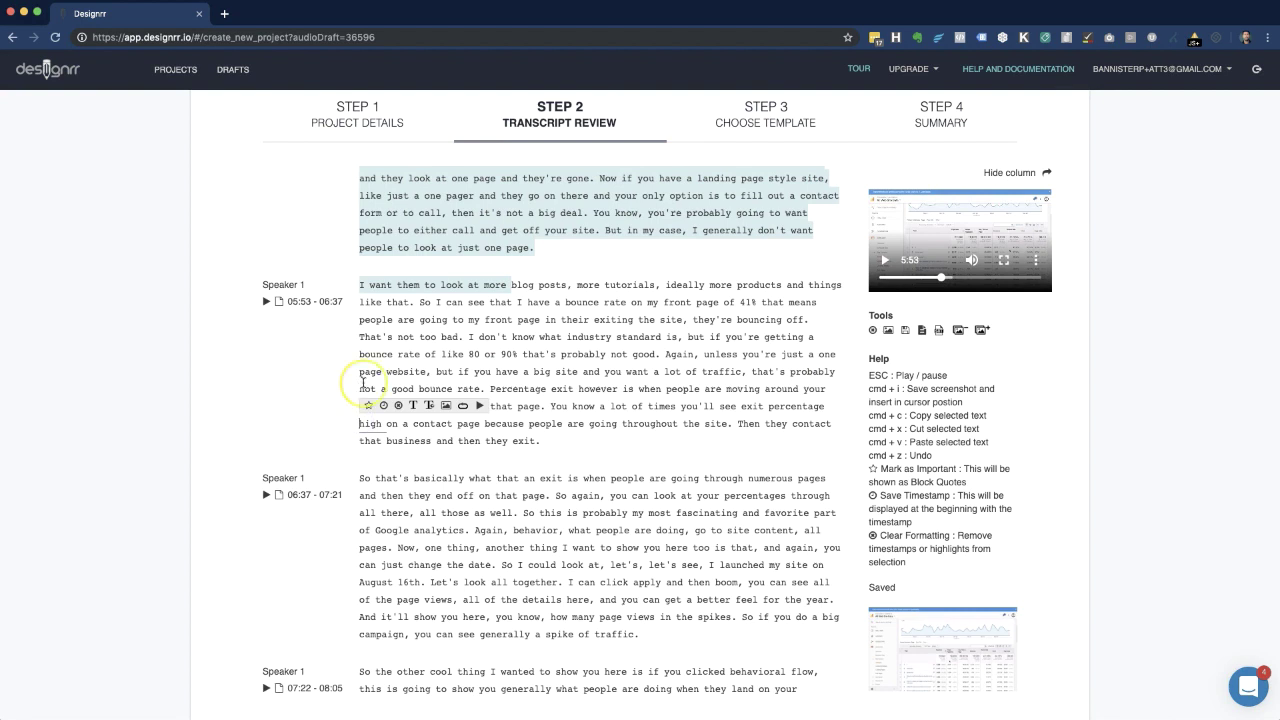
pyautogui.click(438, 371)
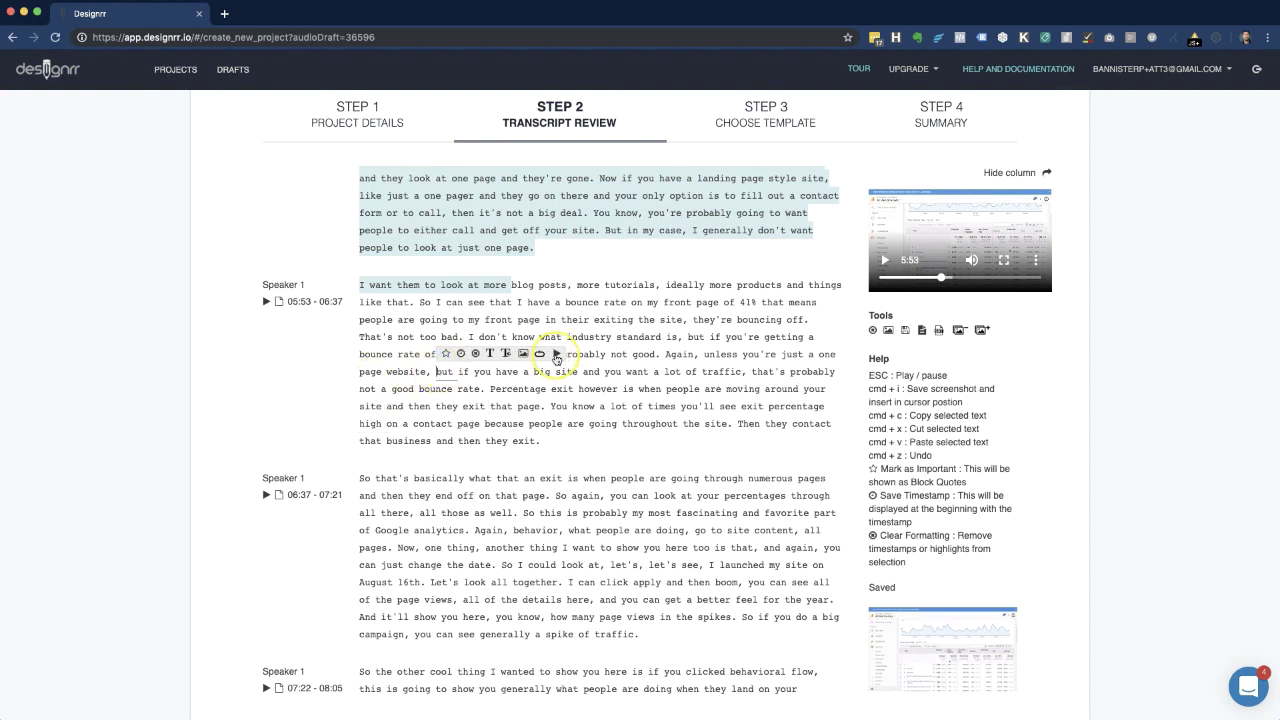
pyautogui.click(557, 357)
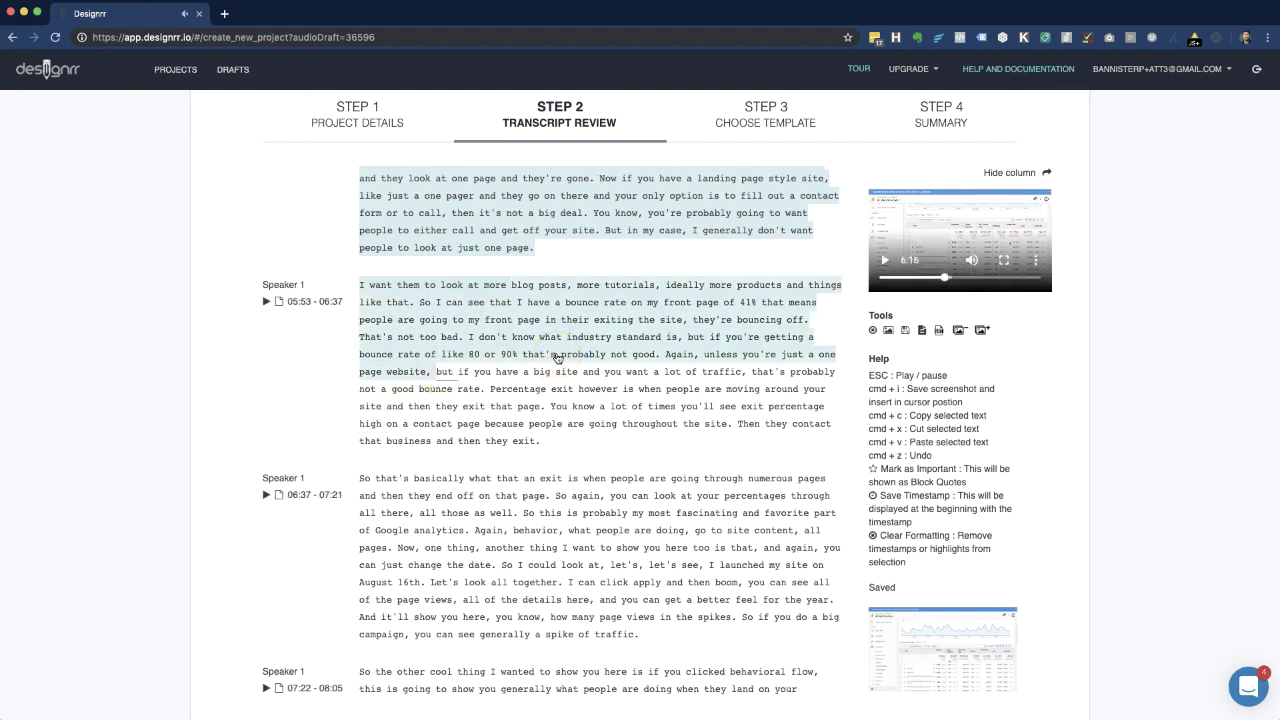
pyautogui.click(418, 386)
pyautogui.click(436, 371)
pyautogui.click(524, 354)
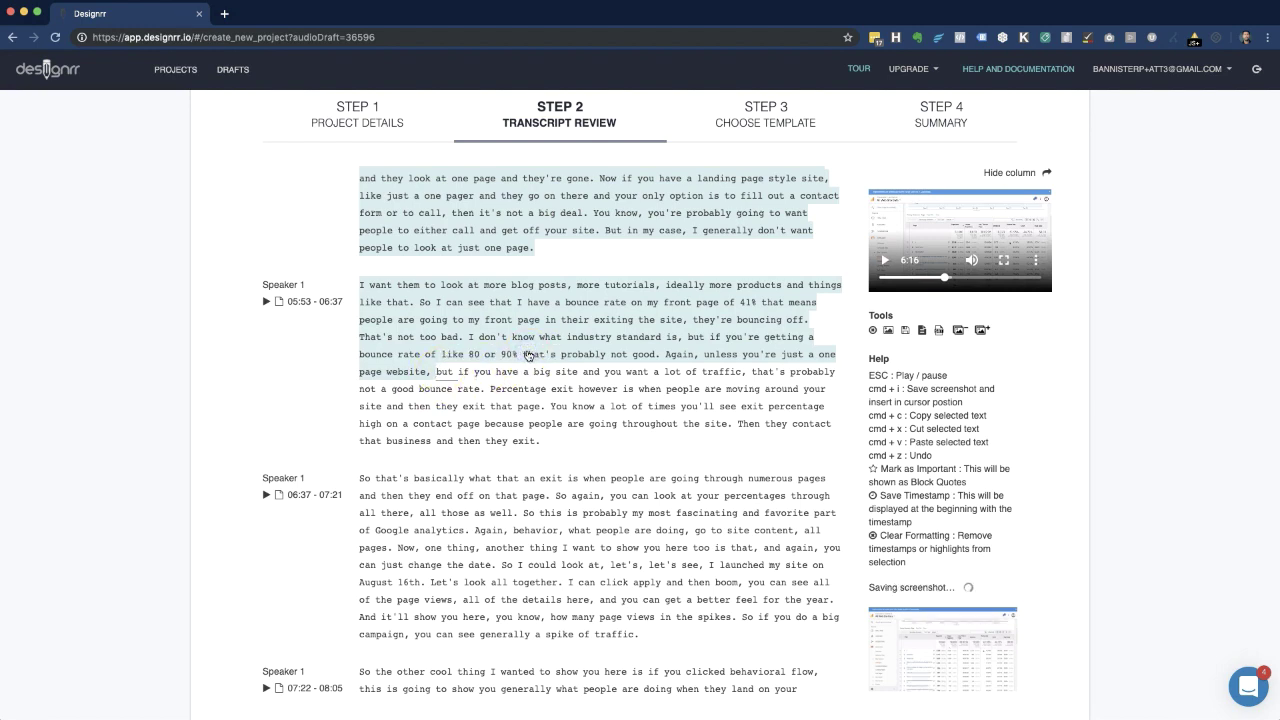
# Look over the remaining transcript paragraphs down to the end and proceed to choosing a template.
pyautogui.click(378, 572)
pyautogui.scroll(-10, 378, 572)
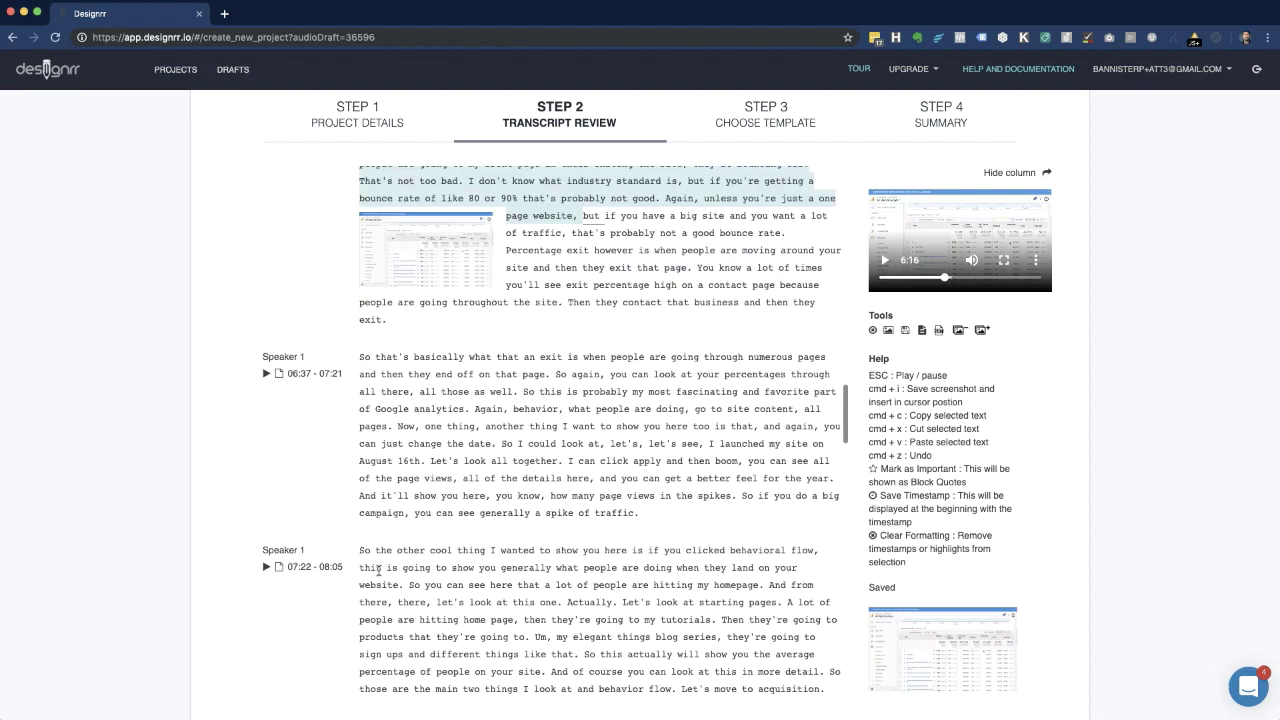
pyautogui.scroll(-15, 445, 594)
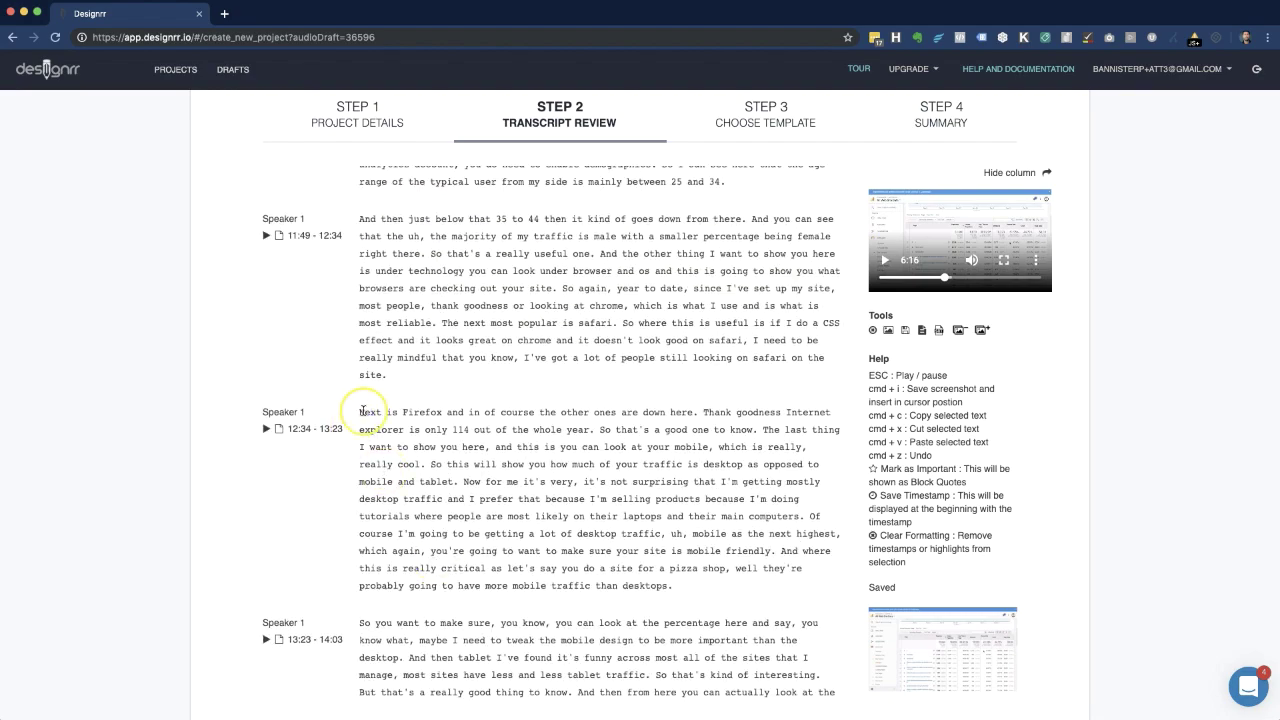
pyautogui.click(362, 411)
pyautogui.scroll(-10, 600, 420)
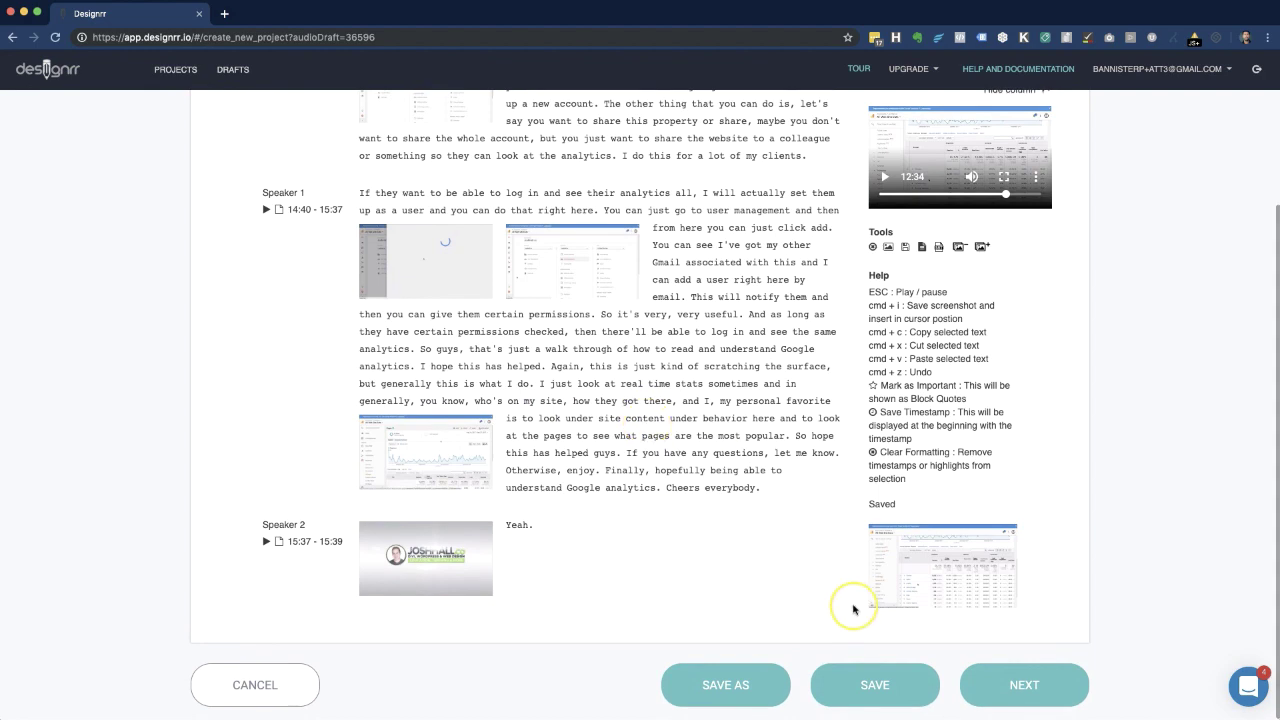
pyautogui.click(1020, 690)
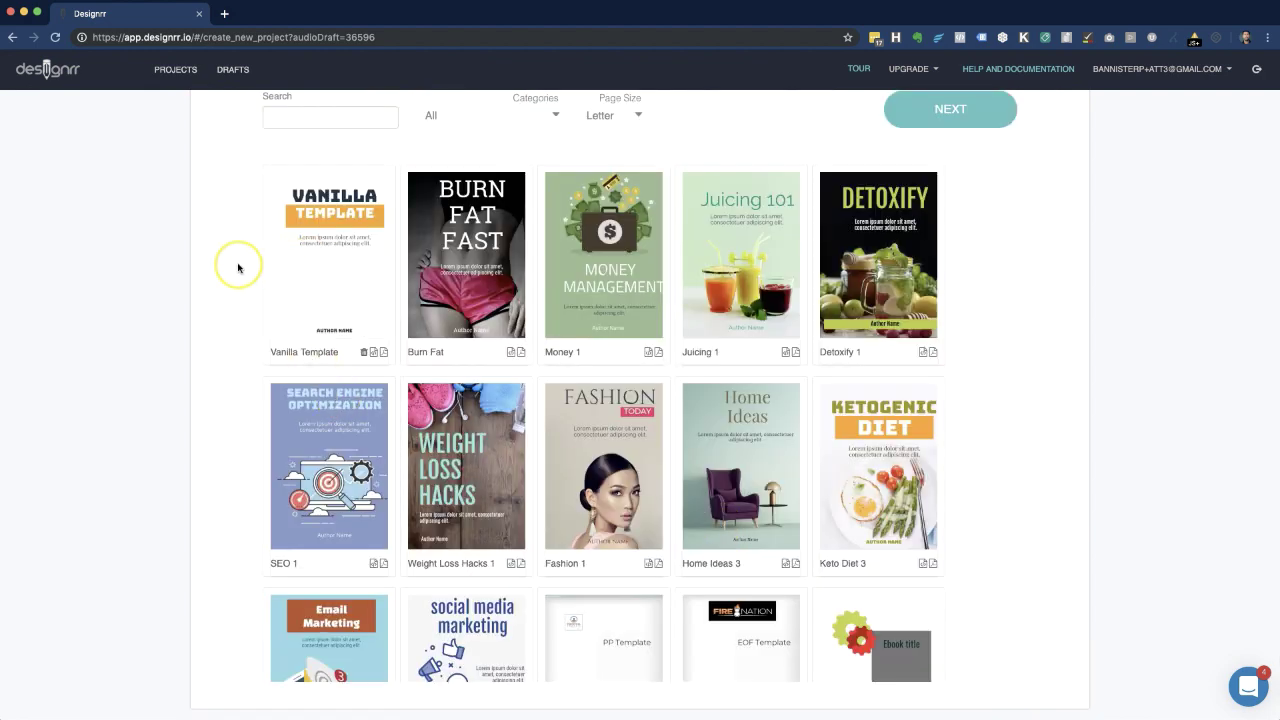
# Create the project with the Vanilla Template and the project name Google Analytics Demo.
pyautogui.scroll(2, 237, 266)
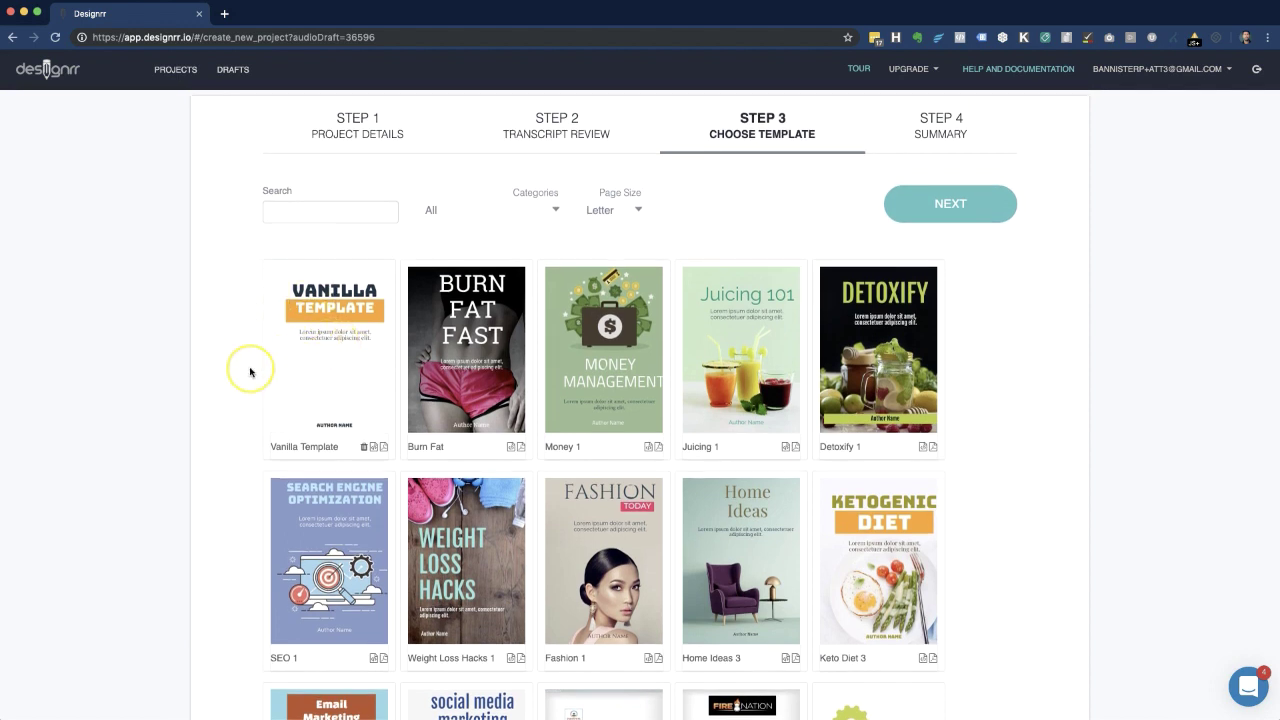
pyautogui.click(337, 379)
pyautogui.scroll(1, 337, 379)
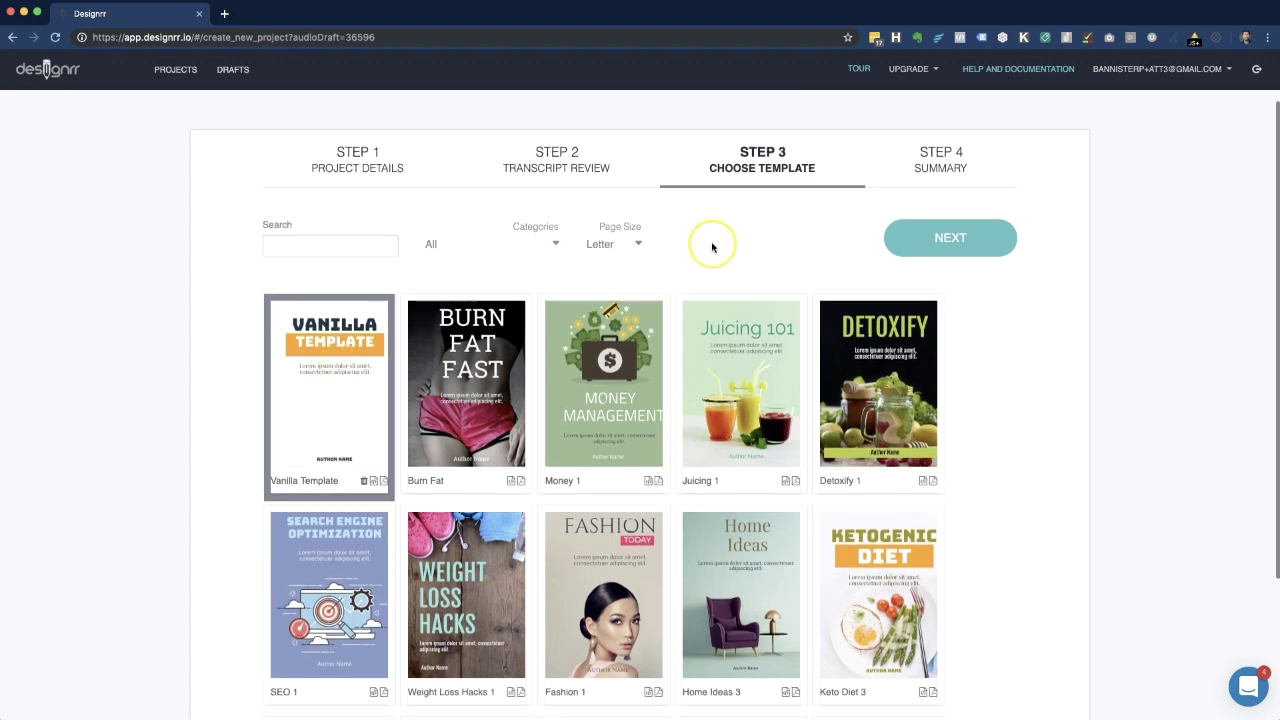
pyautogui.click(951, 238)
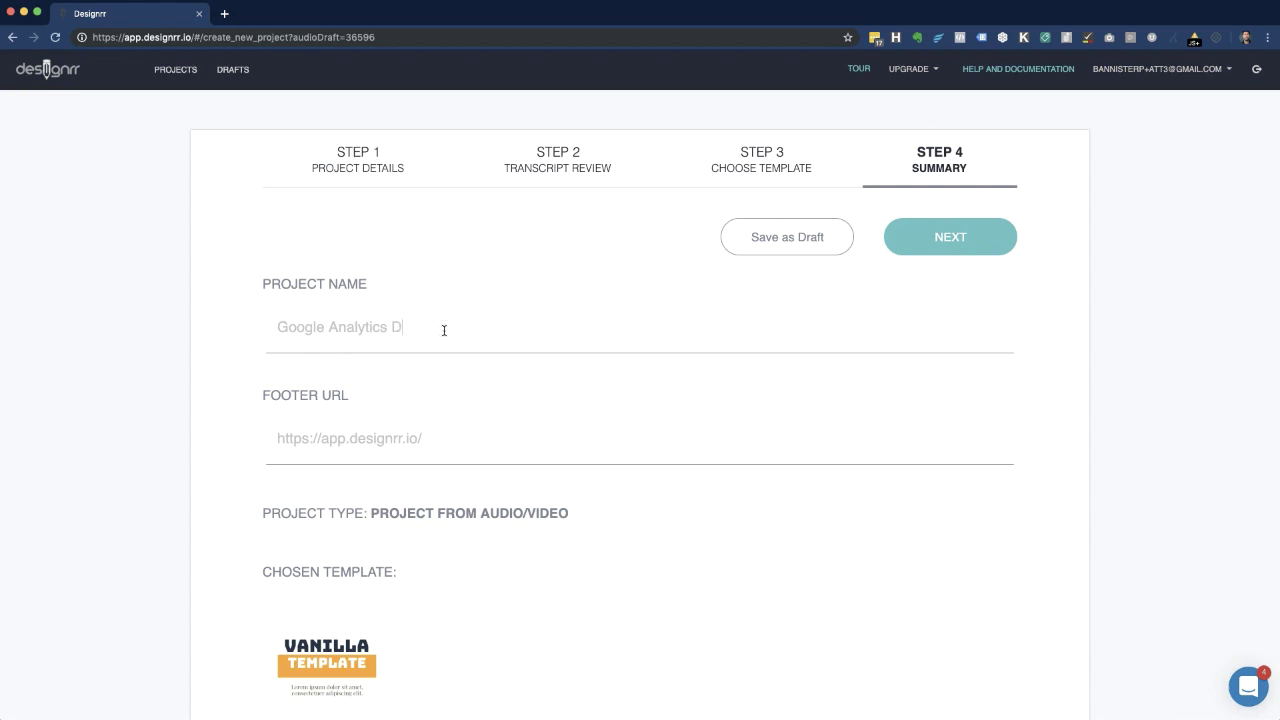
pyautogui.click(952, 238)
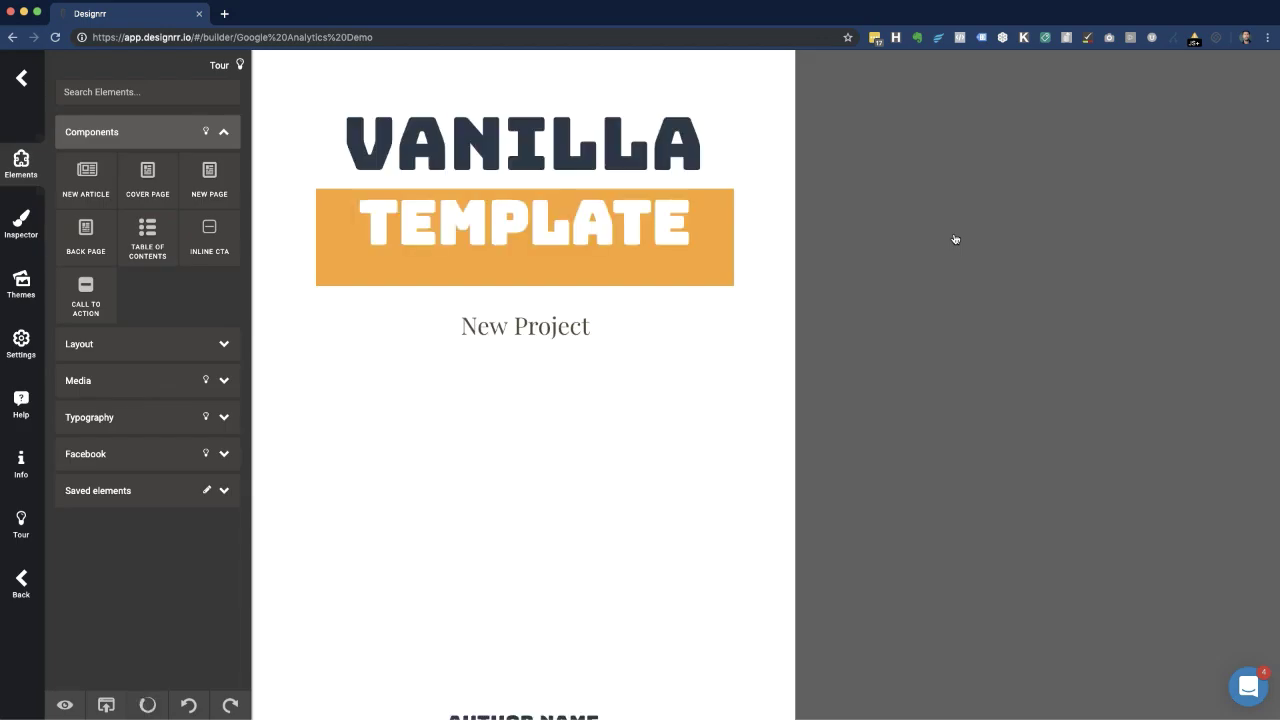
# Look through the generated document's pages, from the cover to the 04:23 walkthrough section, examining how screenshots and transcript text are laid out.
pyautogui.click(709, 400)
pyautogui.scroll(-5, 709, 402)
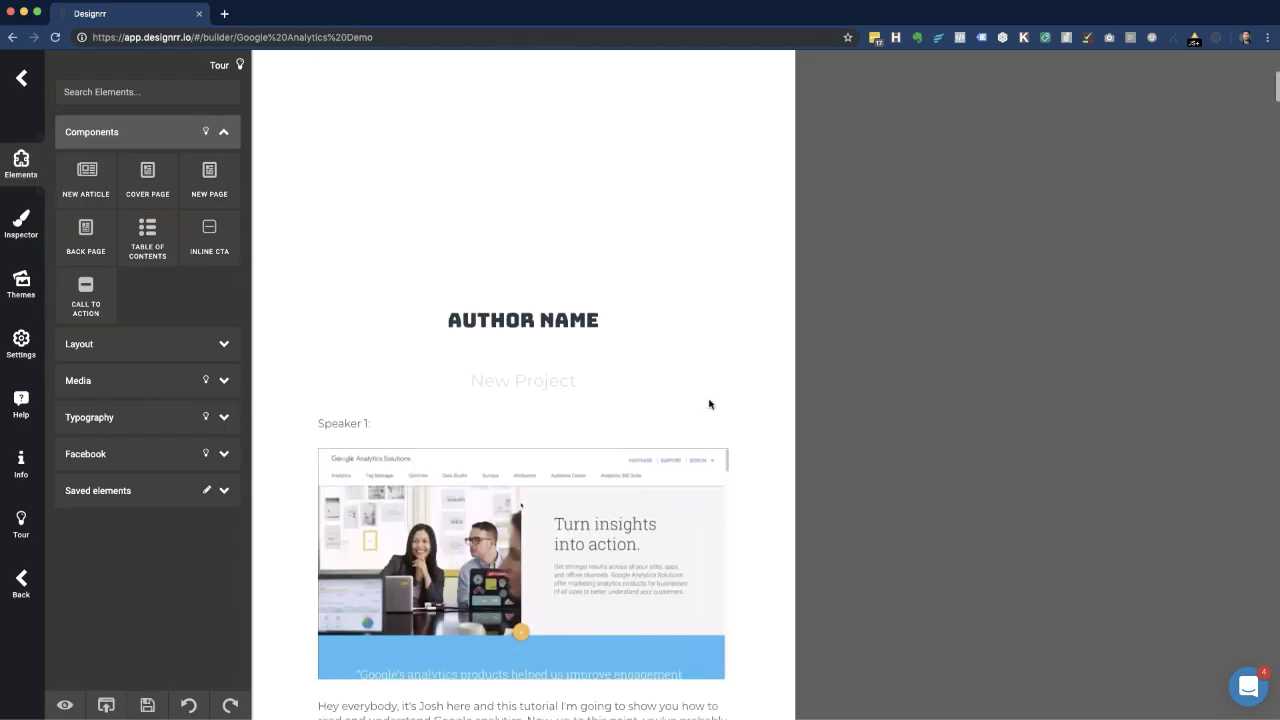
pyautogui.scroll(-5, 709, 404)
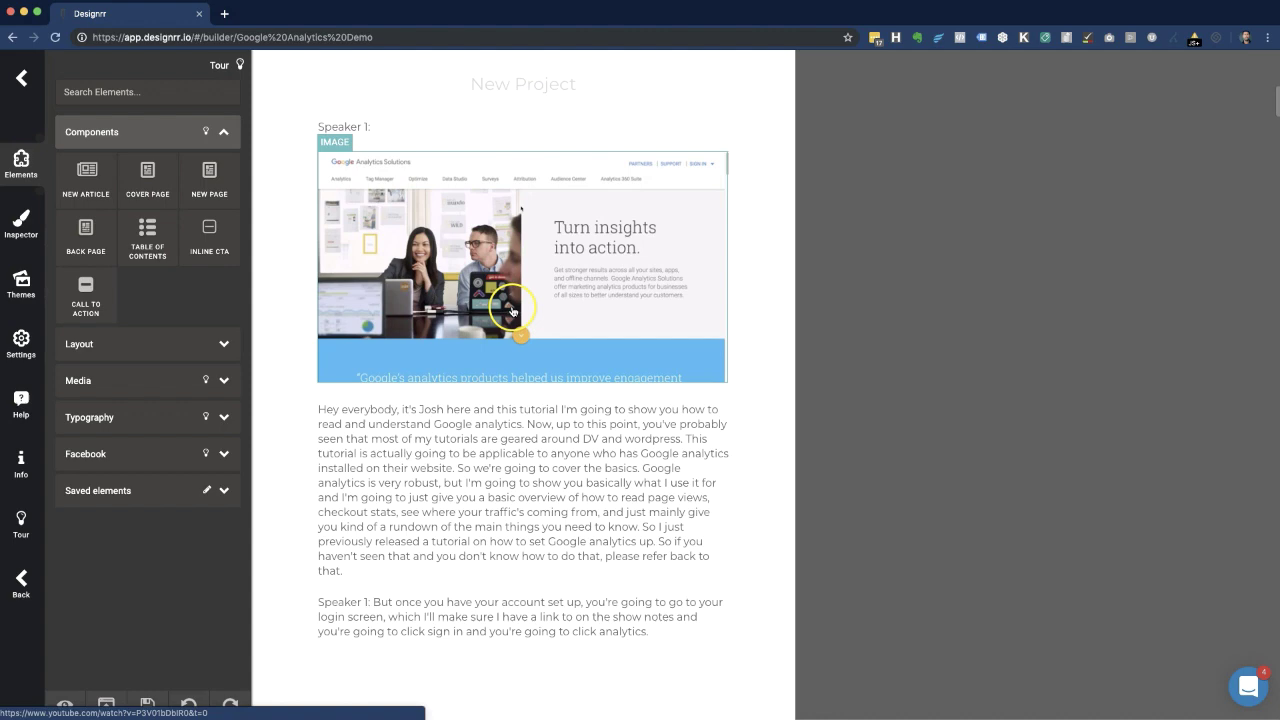
pyautogui.scroll(-5, 549, 500)
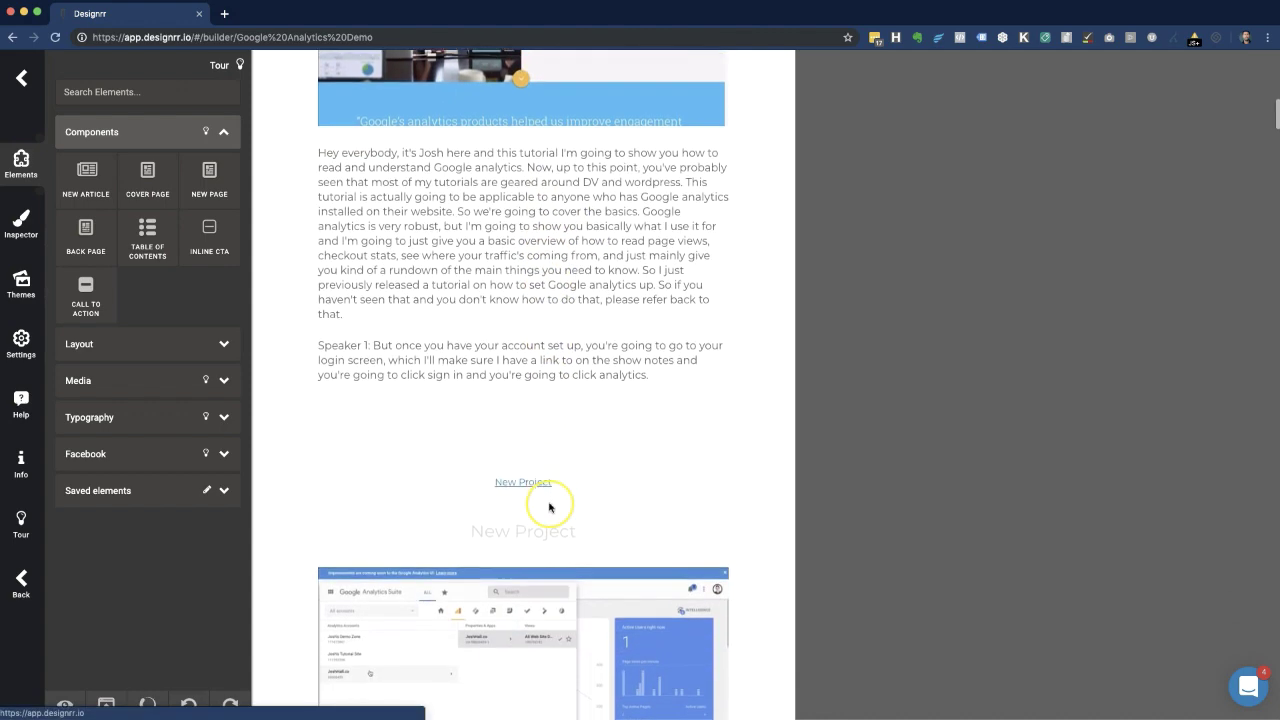
pyautogui.scroll(-8, 433, 251)
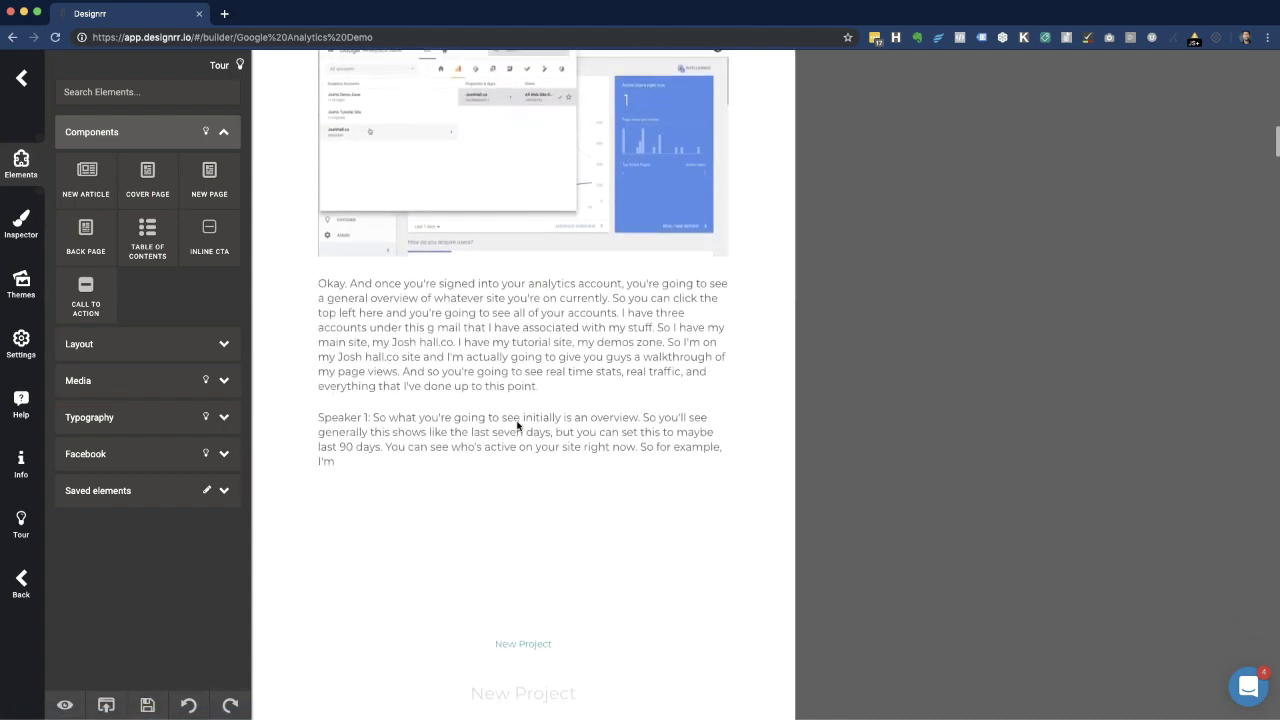
pyautogui.scroll(-9, 517, 426)
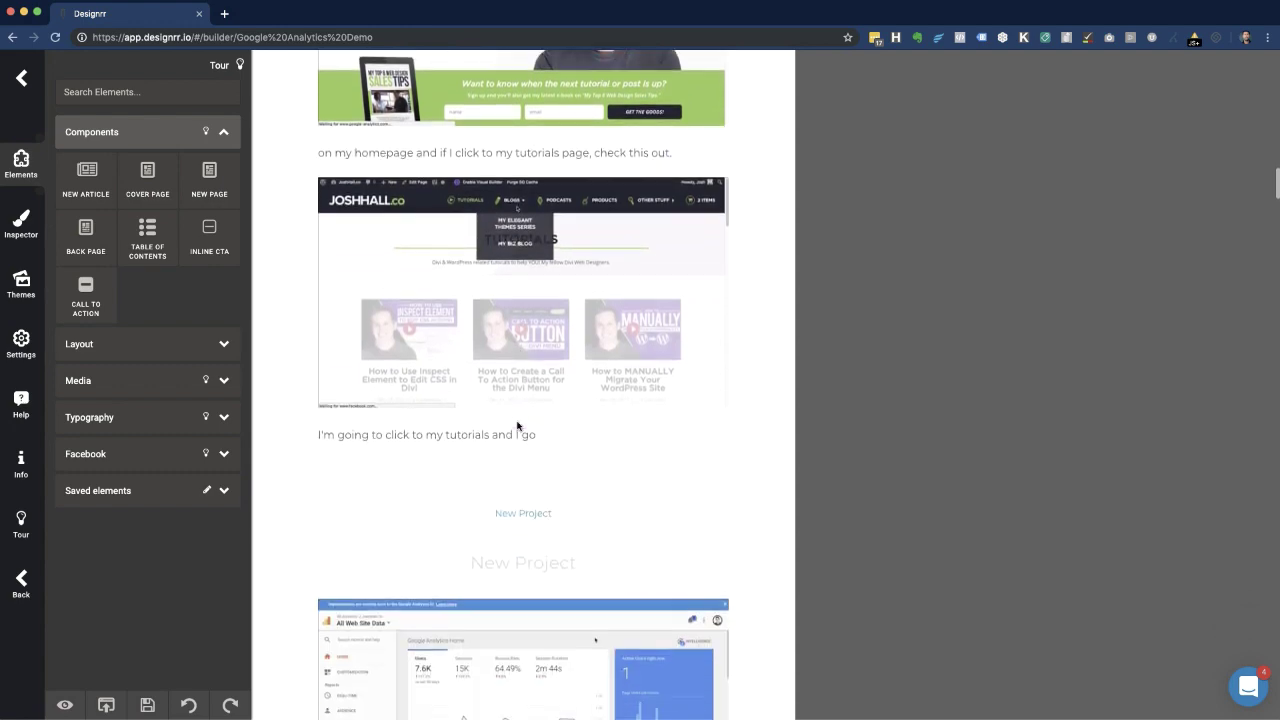
pyautogui.scroll(-12, 517, 426)
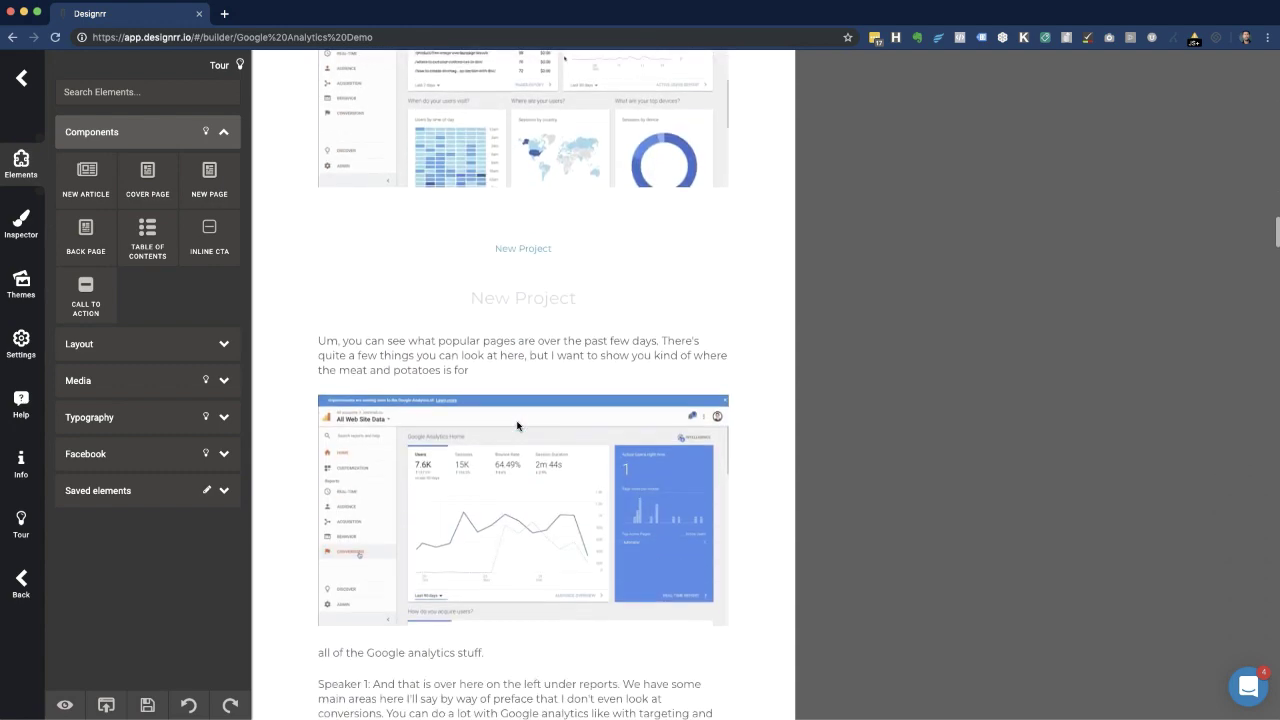
pyautogui.scroll(-7, 517, 426)
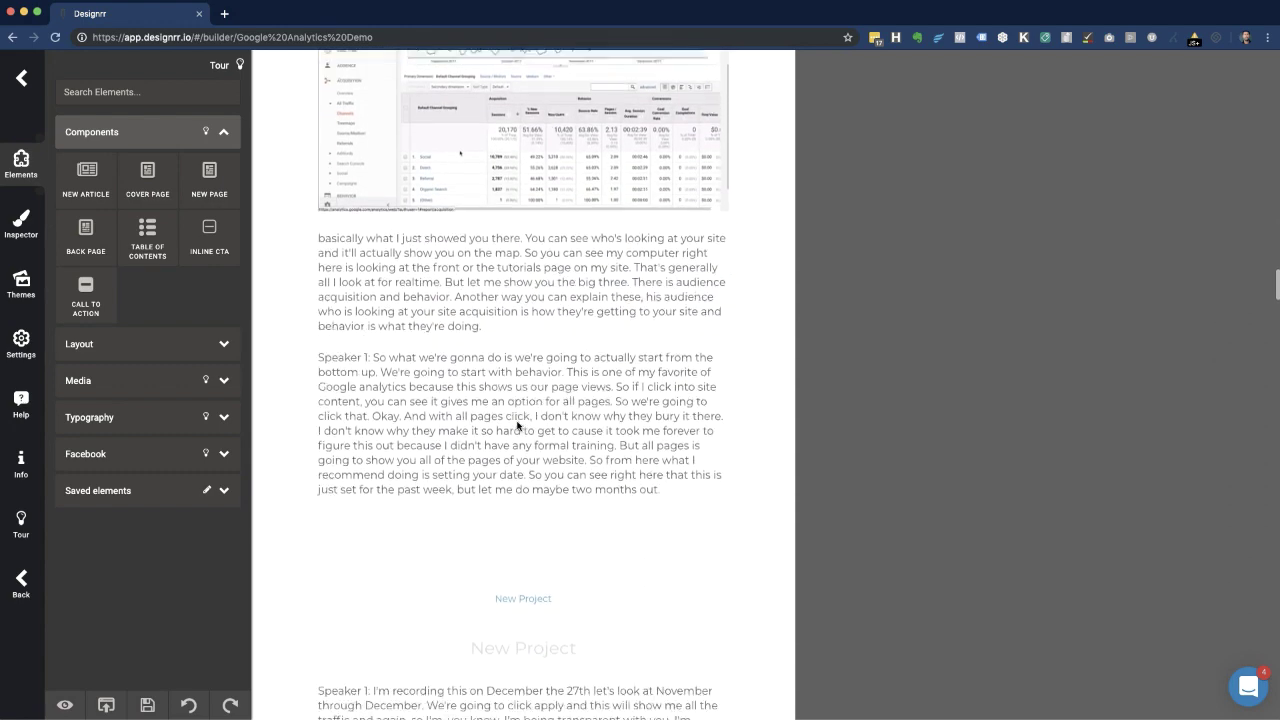
pyautogui.scroll(-8, 549, 523)
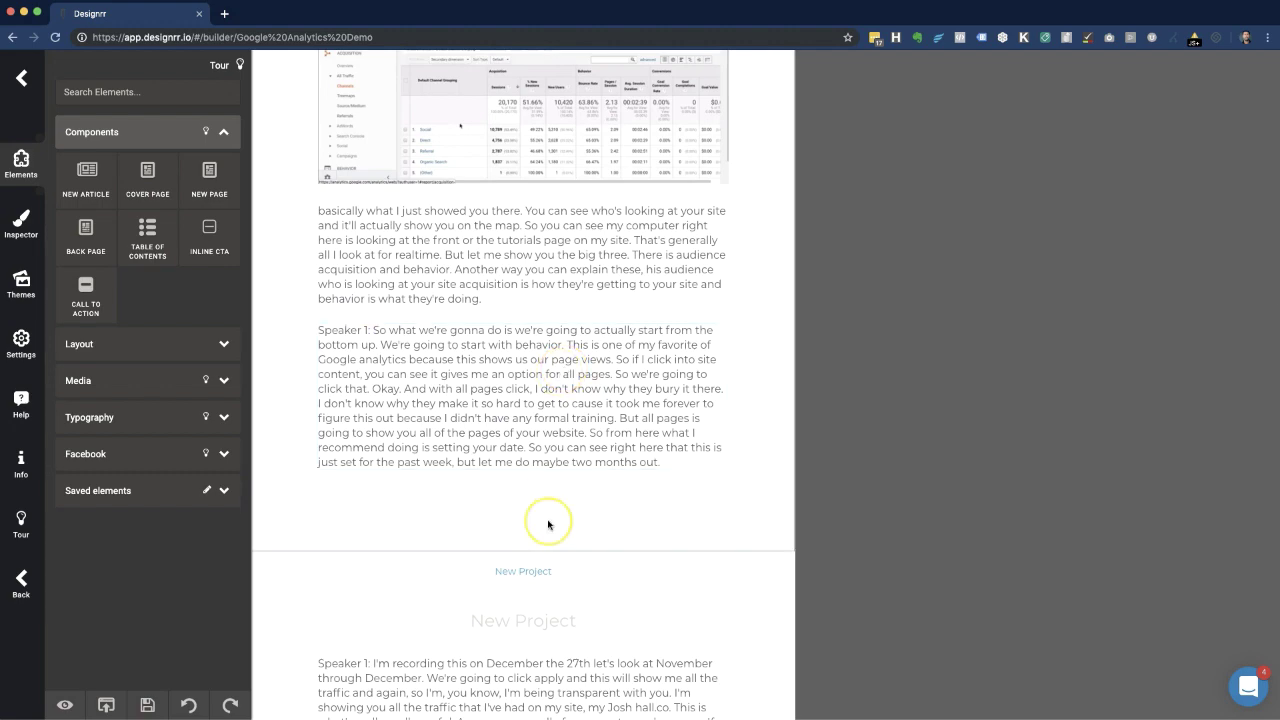
pyautogui.scroll(-2, 549, 521)
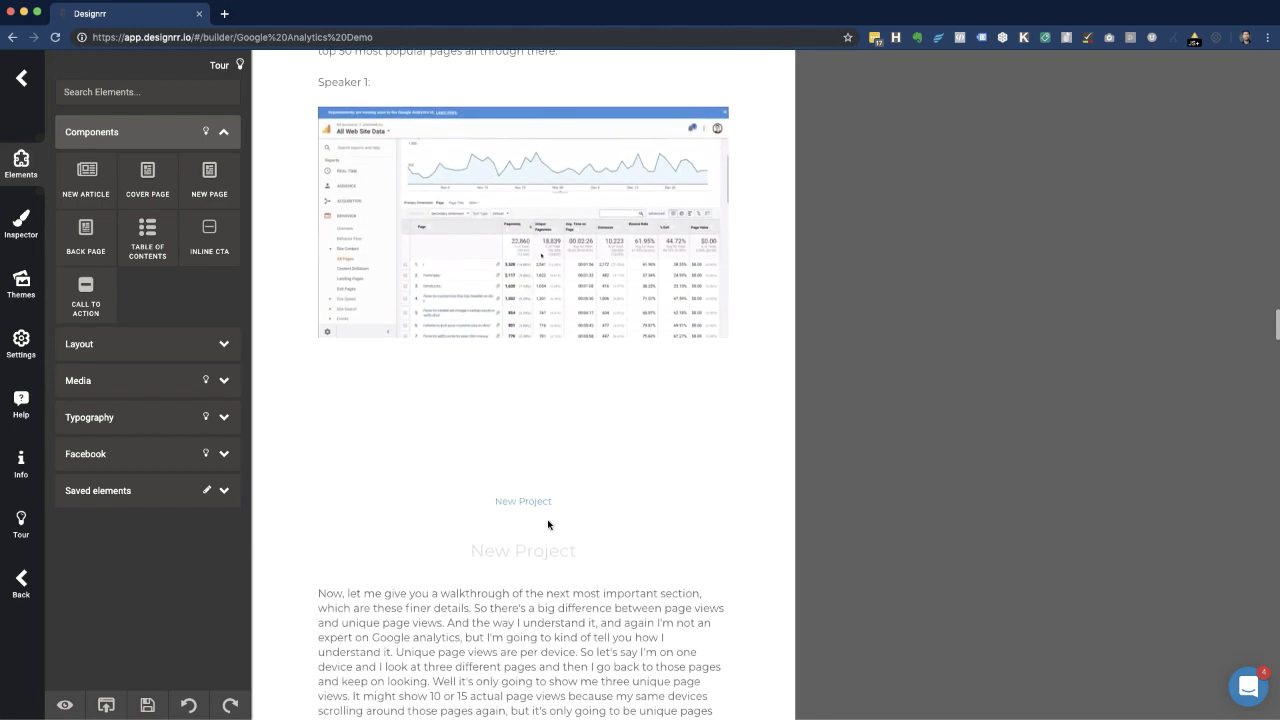
pyautogui.scroll(2, 551, 523)
pyautogui.click(424, 543)
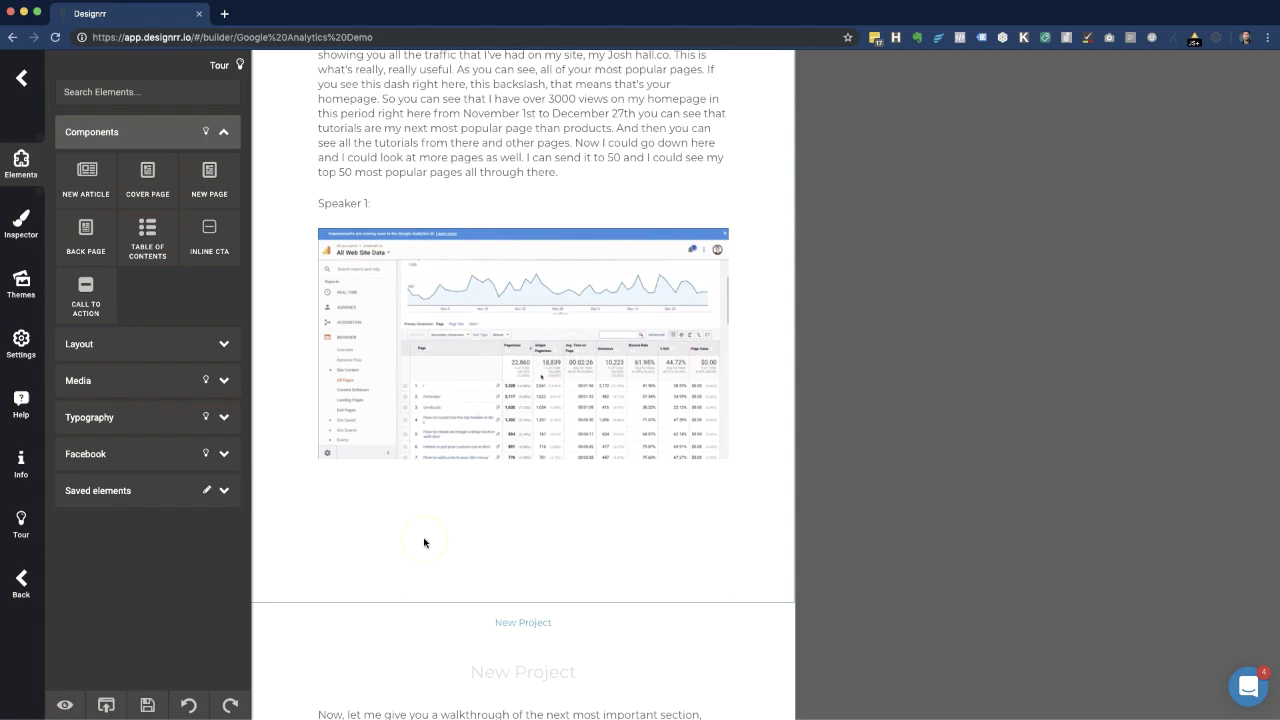
# Remove all speaker names from the document, starting from the "Speaker 1:" line above the All Pages report screenshot.
pyautogui.scroll(3, 424, 543)
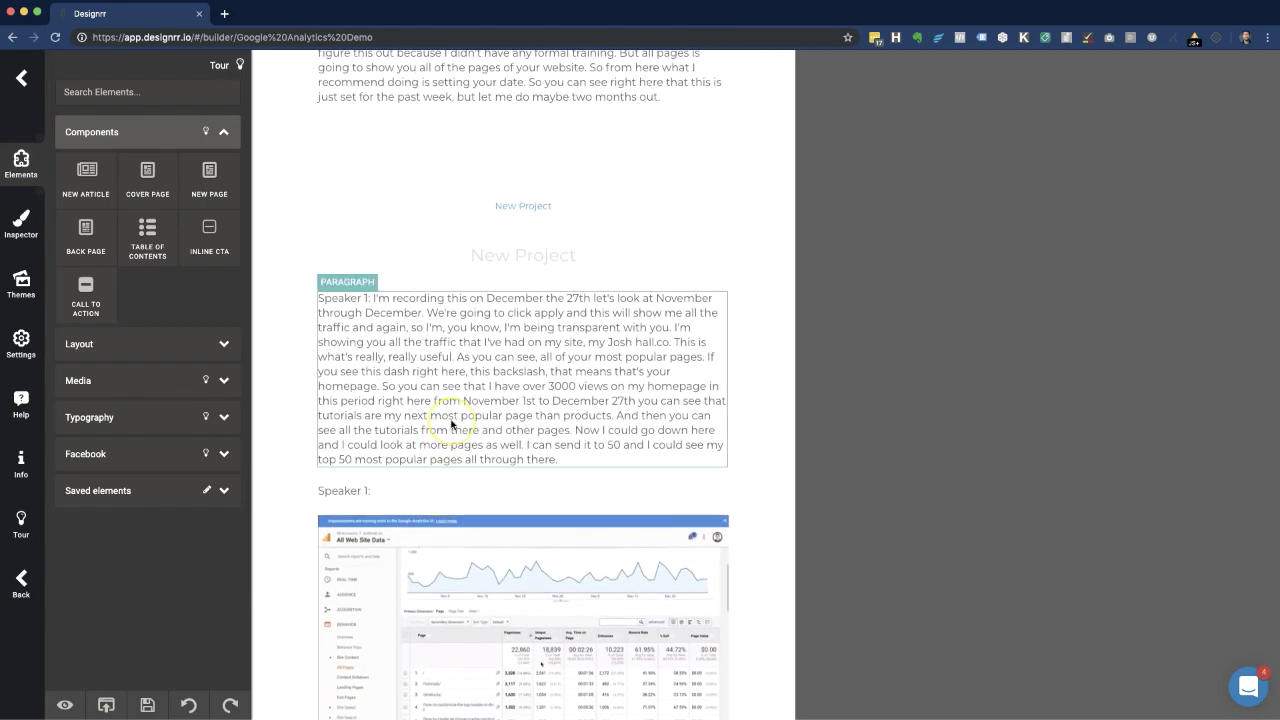
pyautogui.scroll(1, 451, 424)
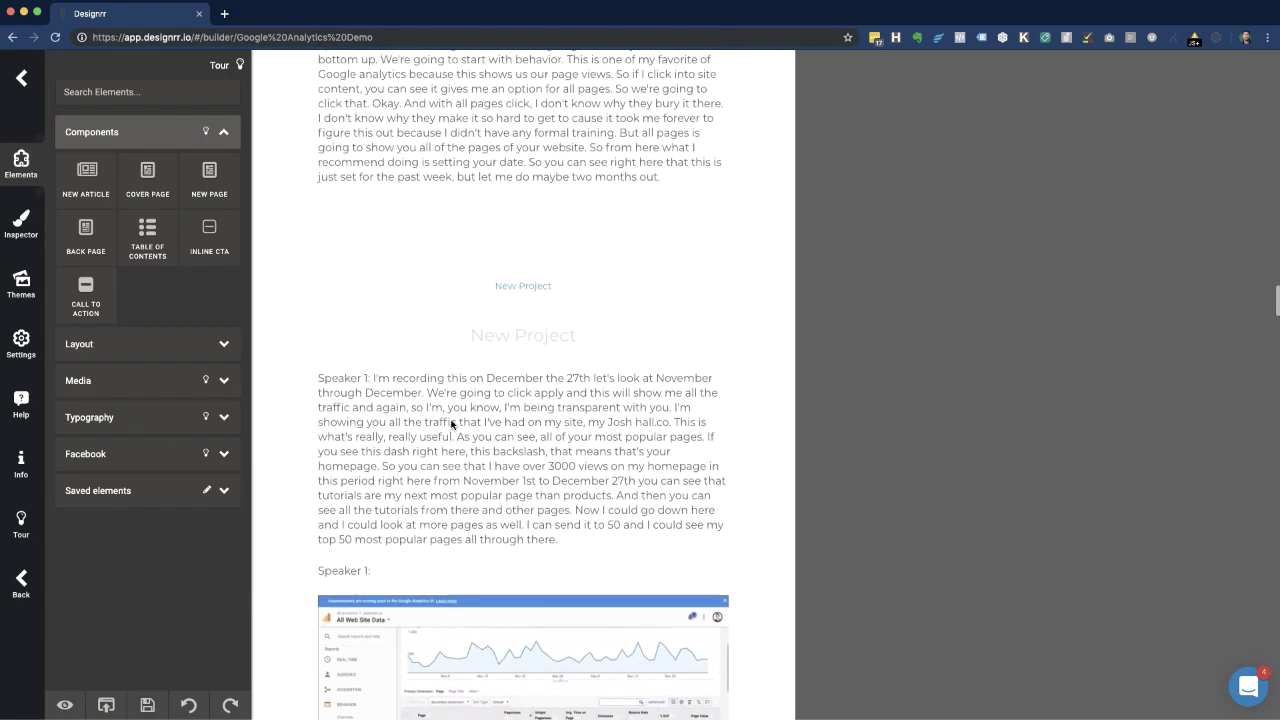
pyautogui.click(376, 440)
pyautogui.scroll(-2, 376, 440)
pyautogui.click(487, 378)
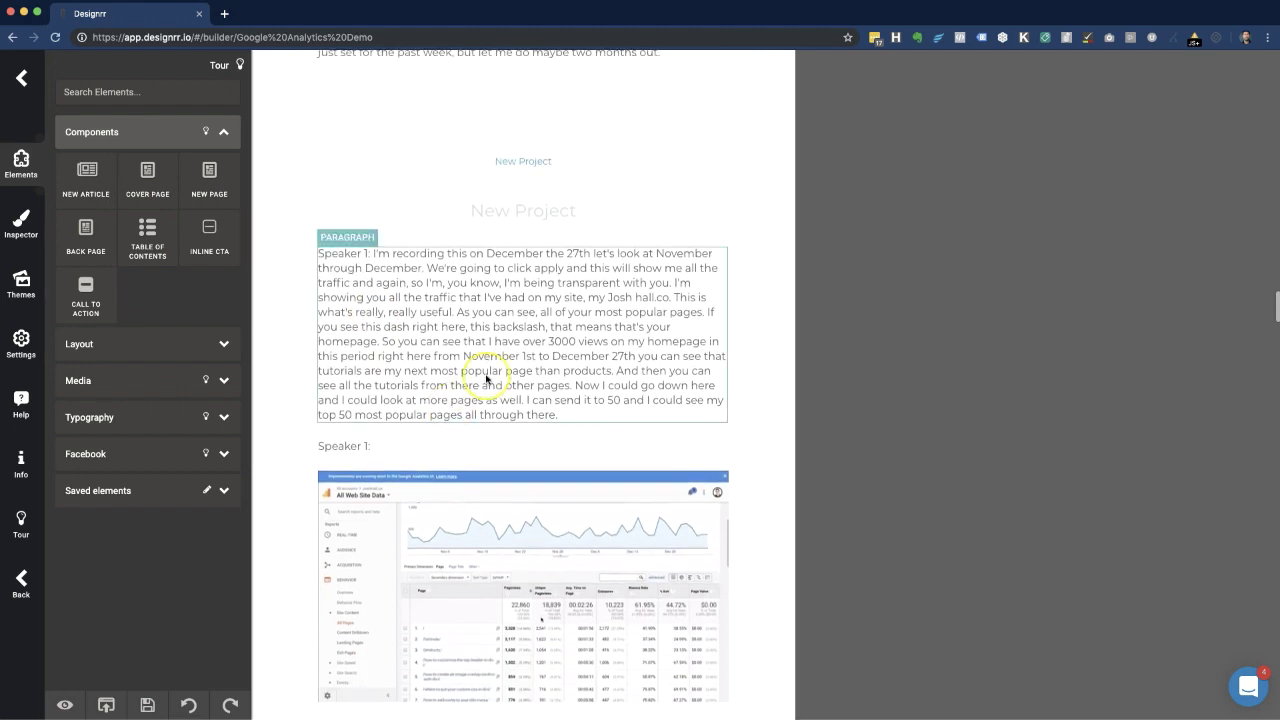
pyautogui.scroll(-1, 386, 551)
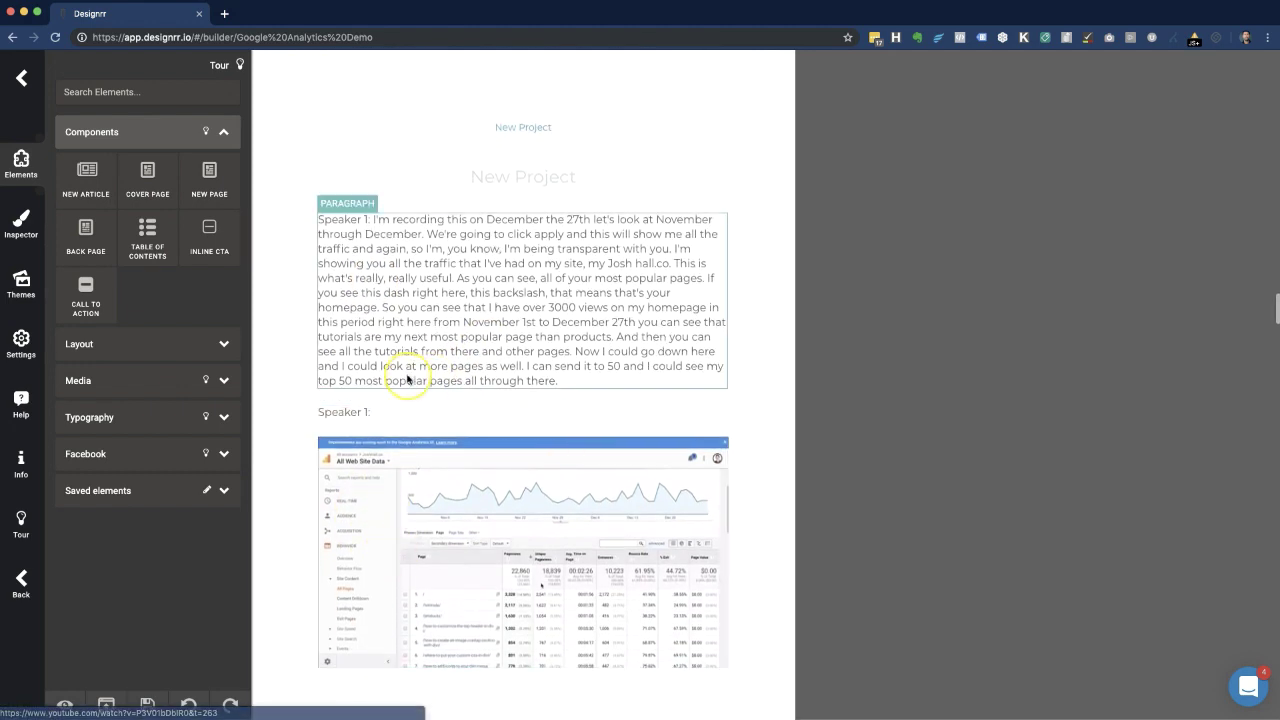
pyautogui.scroll(-1, 407, 378)
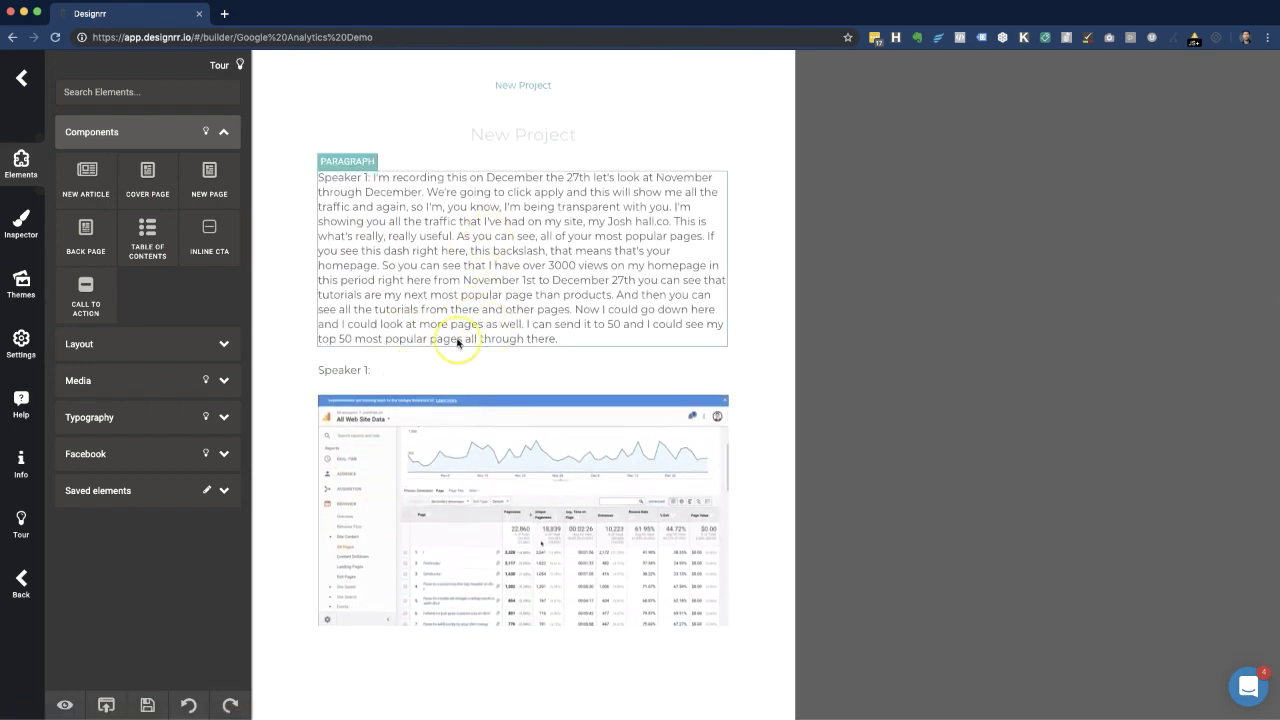
pyautogui.click(356, 373)
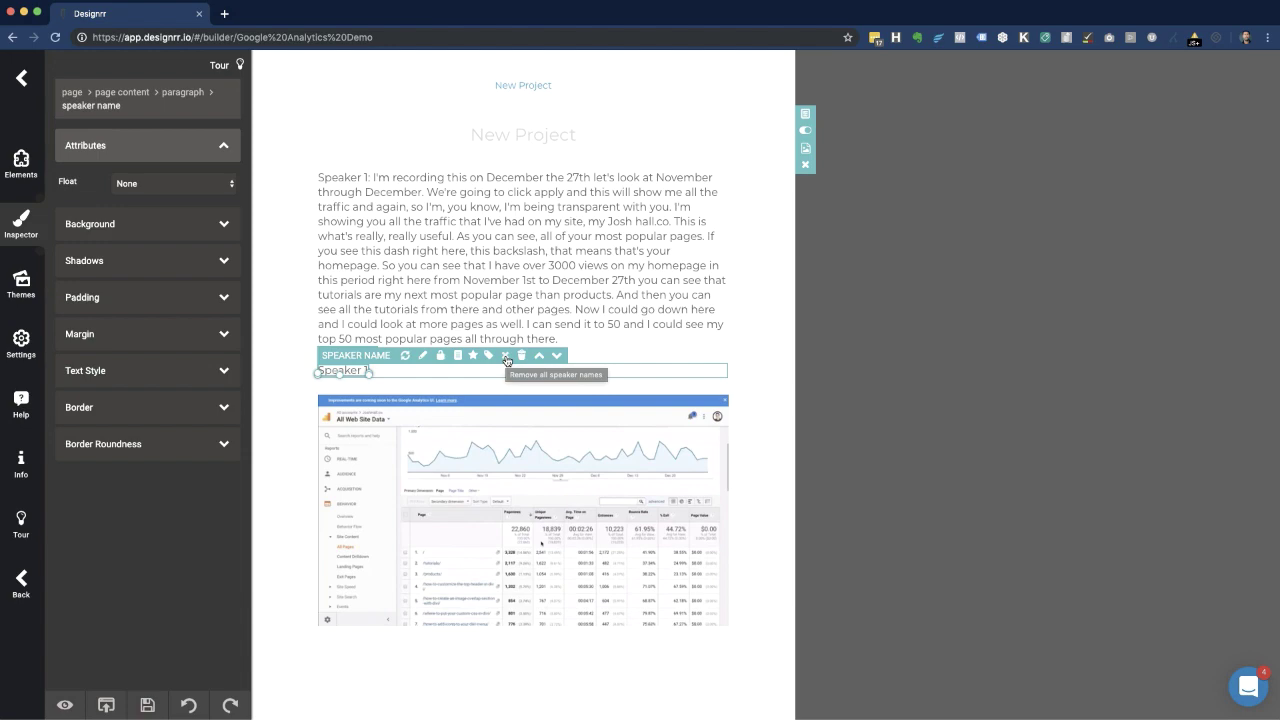
pyautogui.click(506, 360)
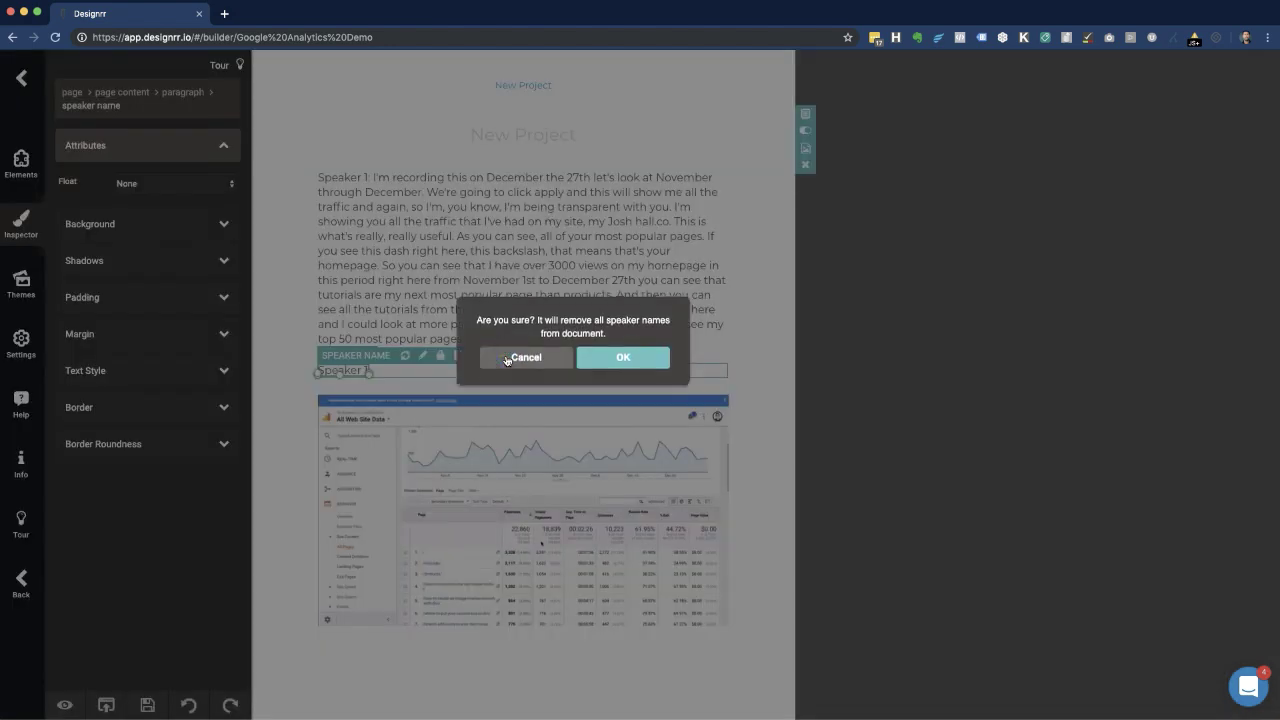
pyautogui.click(625, 355)
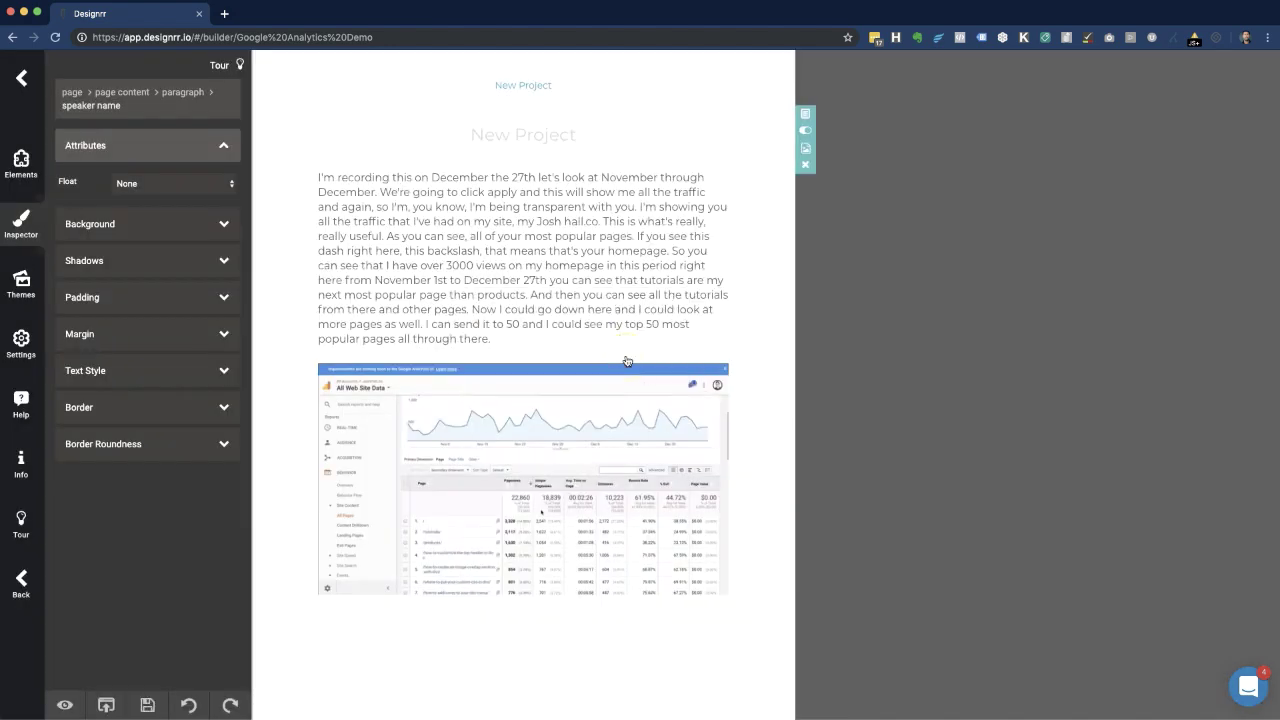
# Turn off the "New Project" page header and footer on the document's pages.
pyautogui.scroll(5, 514, 257)
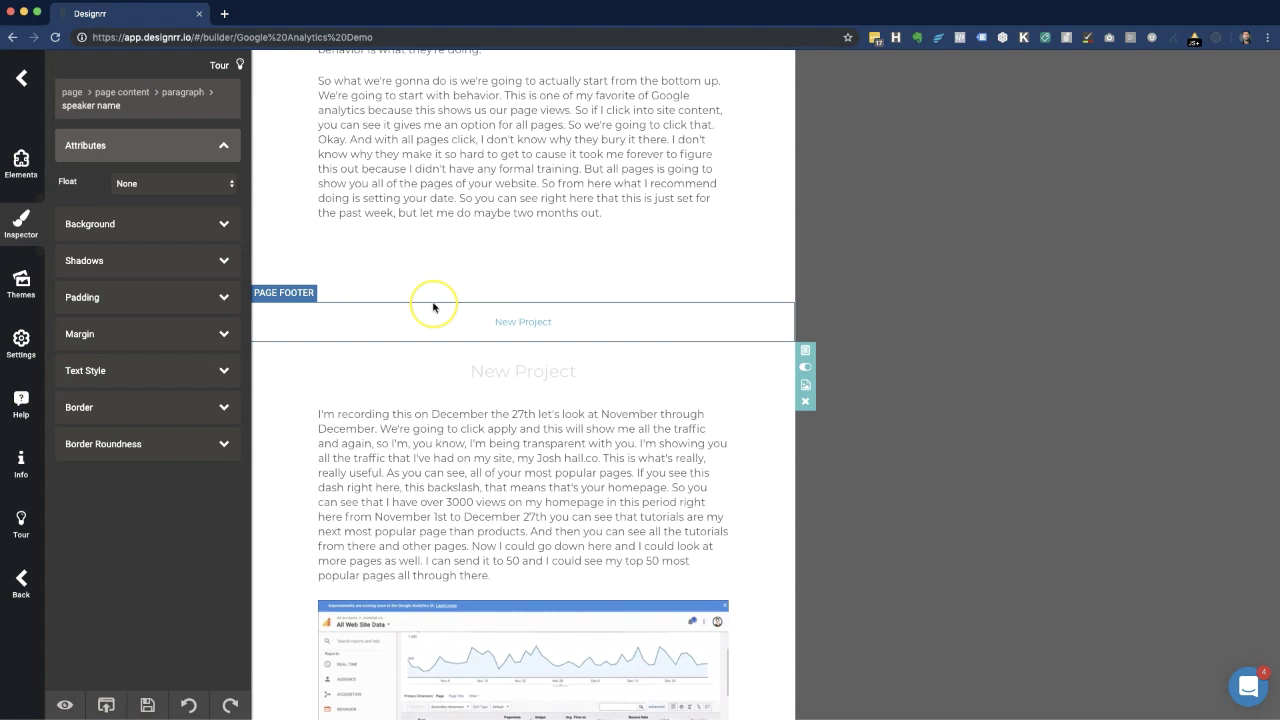
pyautogui.click(433, 307)
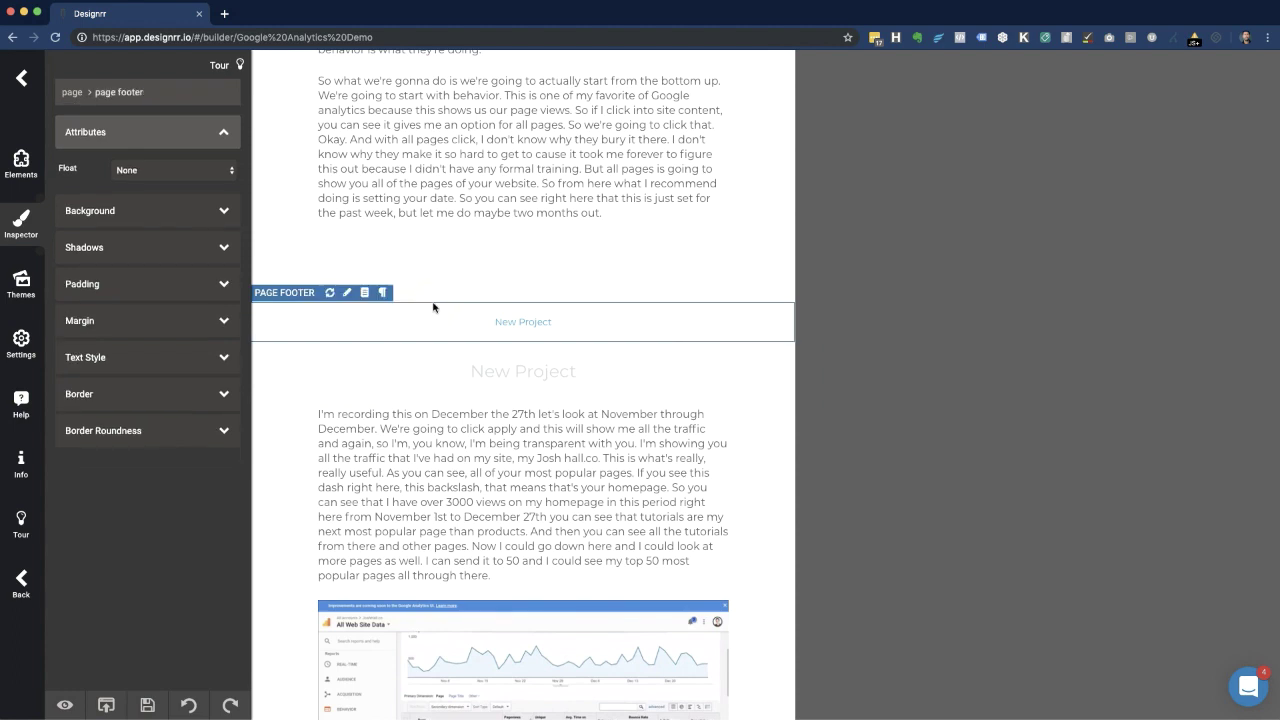
pyautogui.click(557, 366)
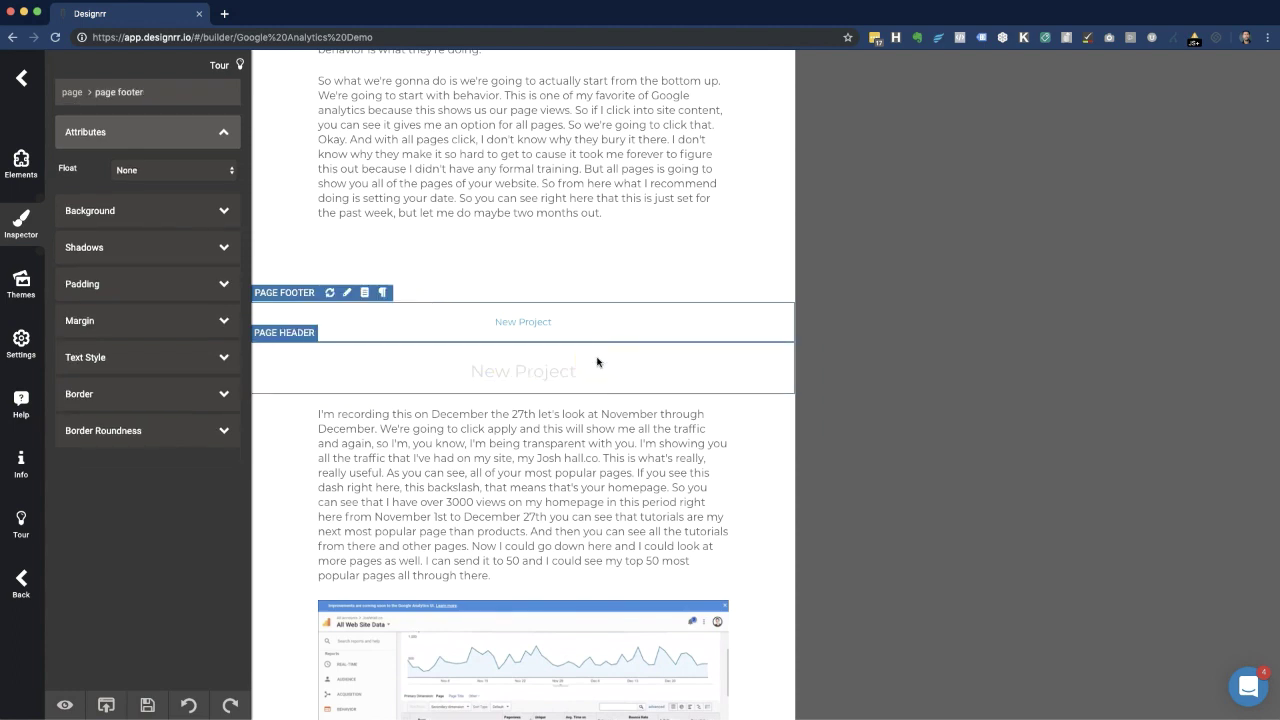
pyautogui.click(662, 357)
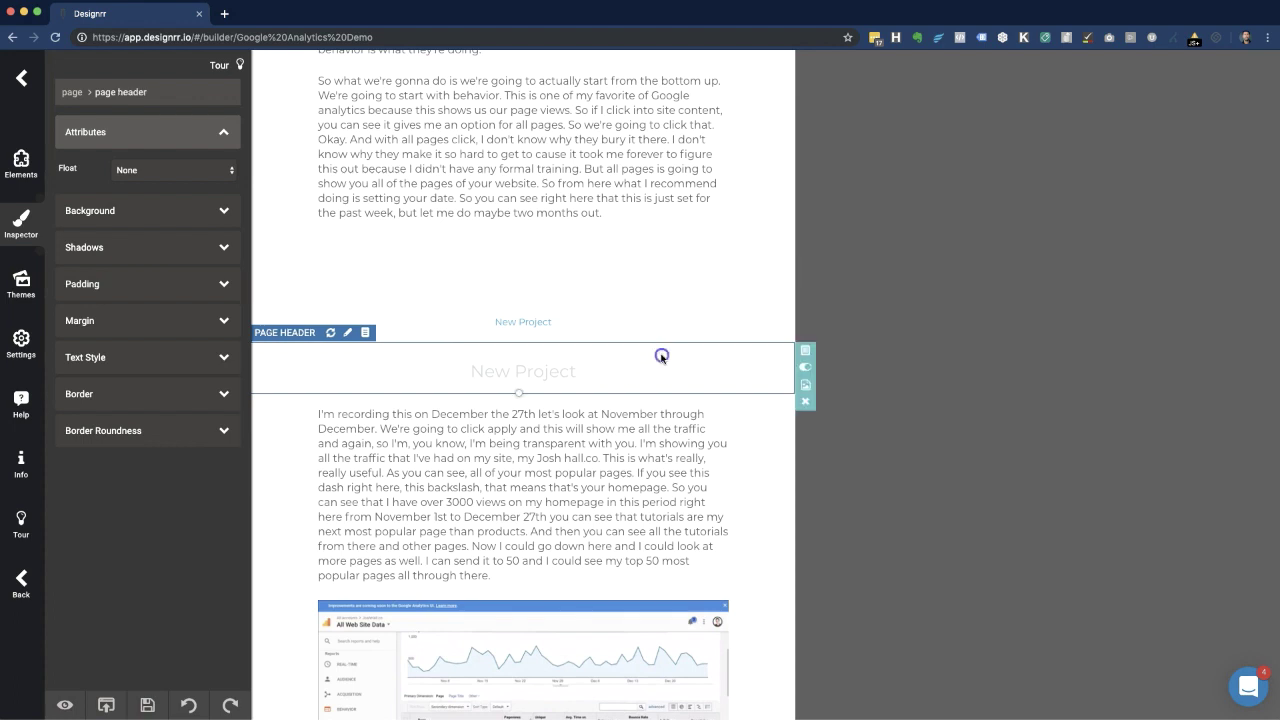
pyautogui.click(805, 371)
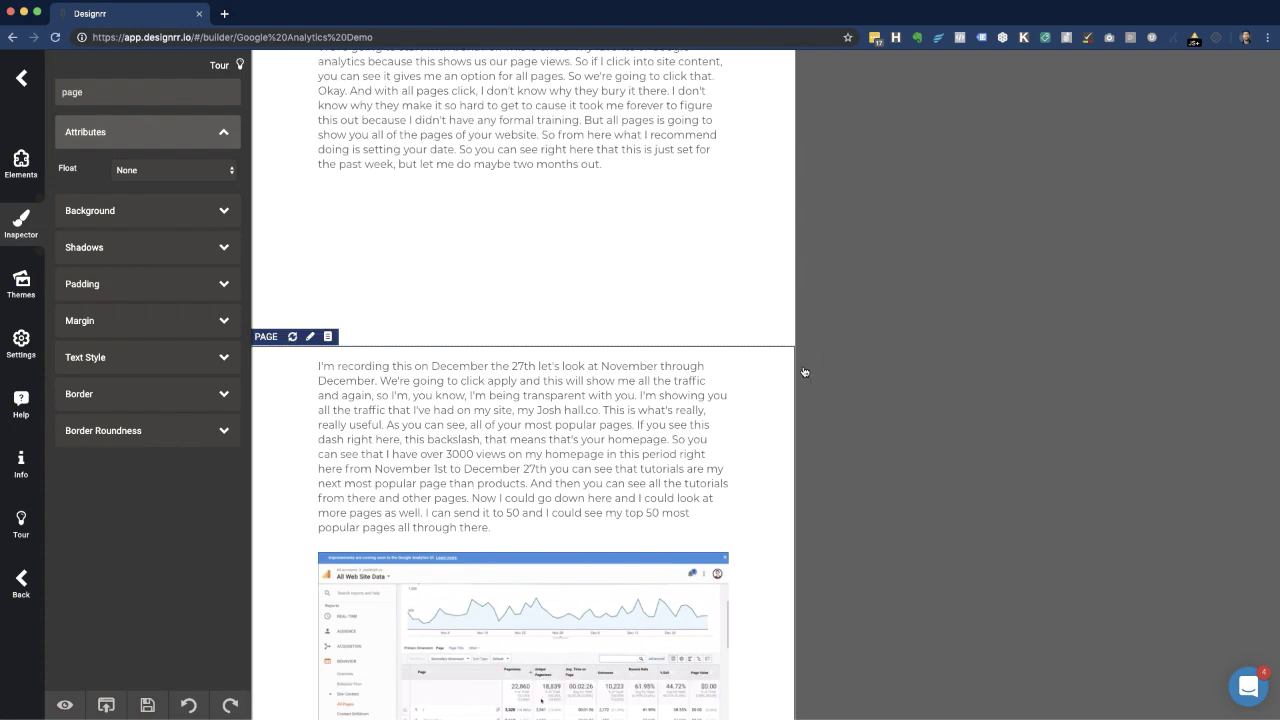
# Look through the pages before and after the All Pages section to check the layout without headers and footers.
pyautogui.scroll(15, 752, 246)
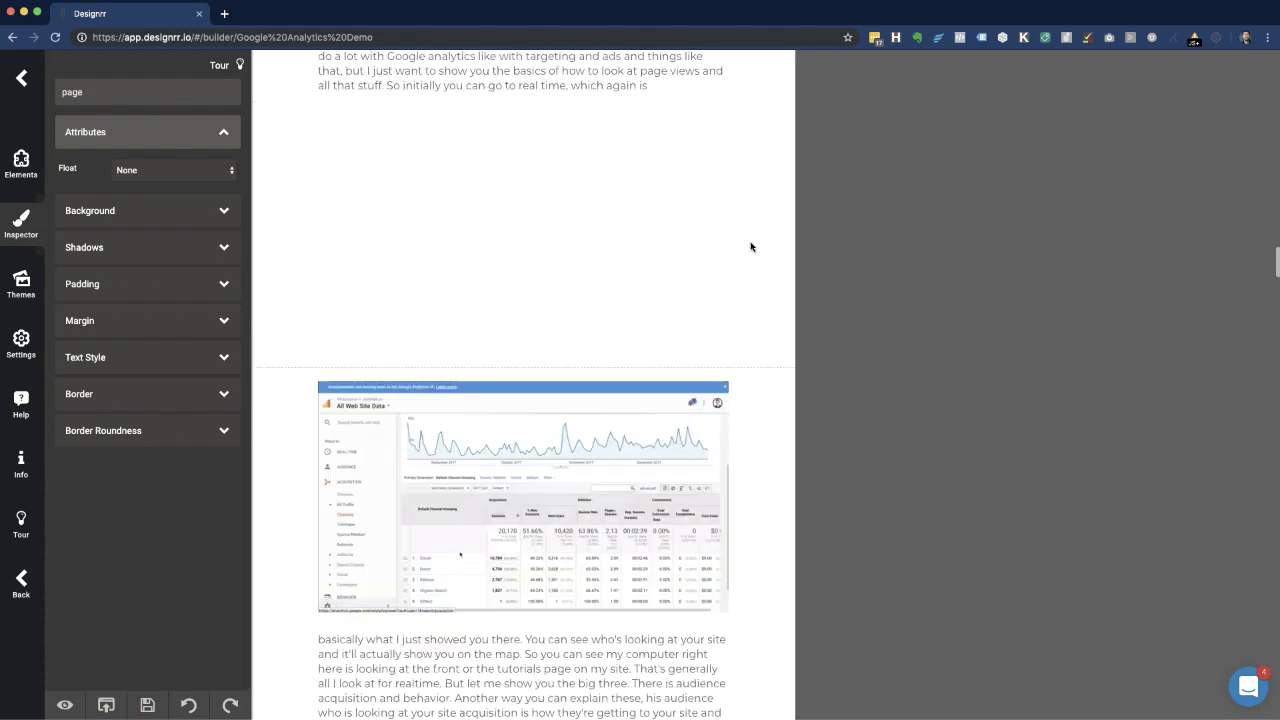
pyautogui.scroll(15, 752, 246)
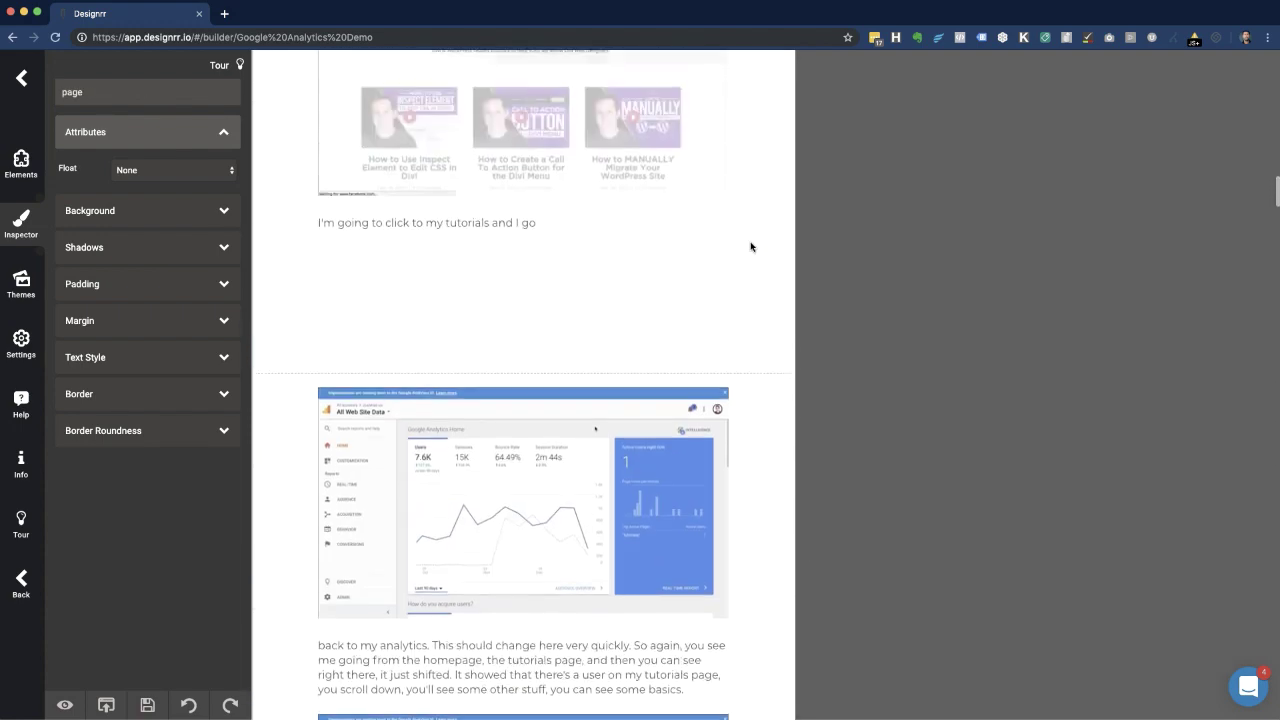
pyautogui.scroll(15, 751, 246)
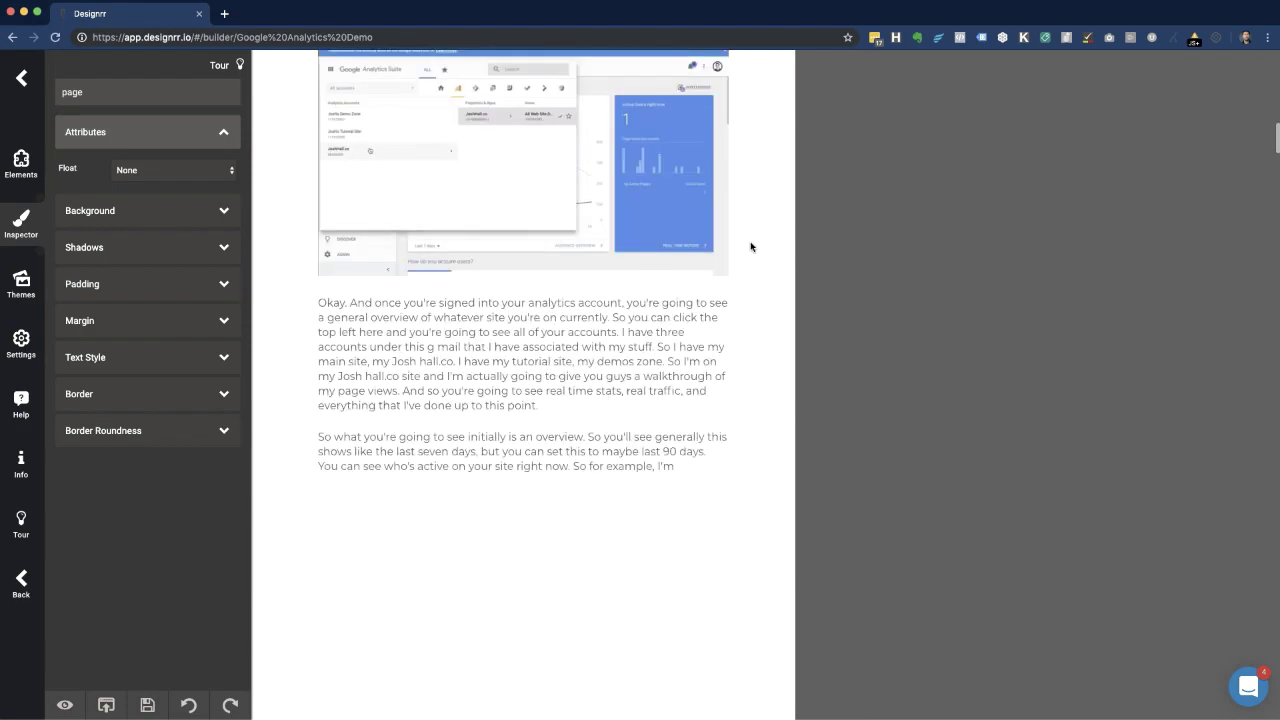
pyautogui.scroll(-15, 751, 246)
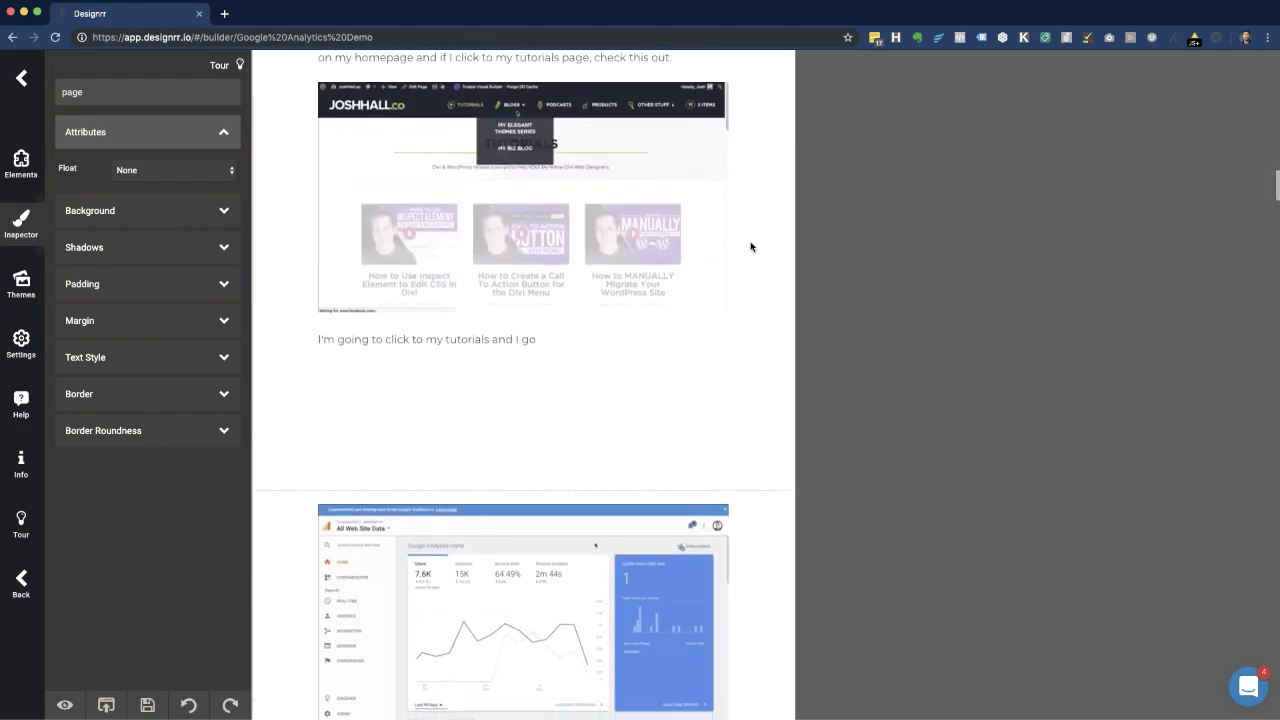
pyautogui.scroll(-15, 751, 246)
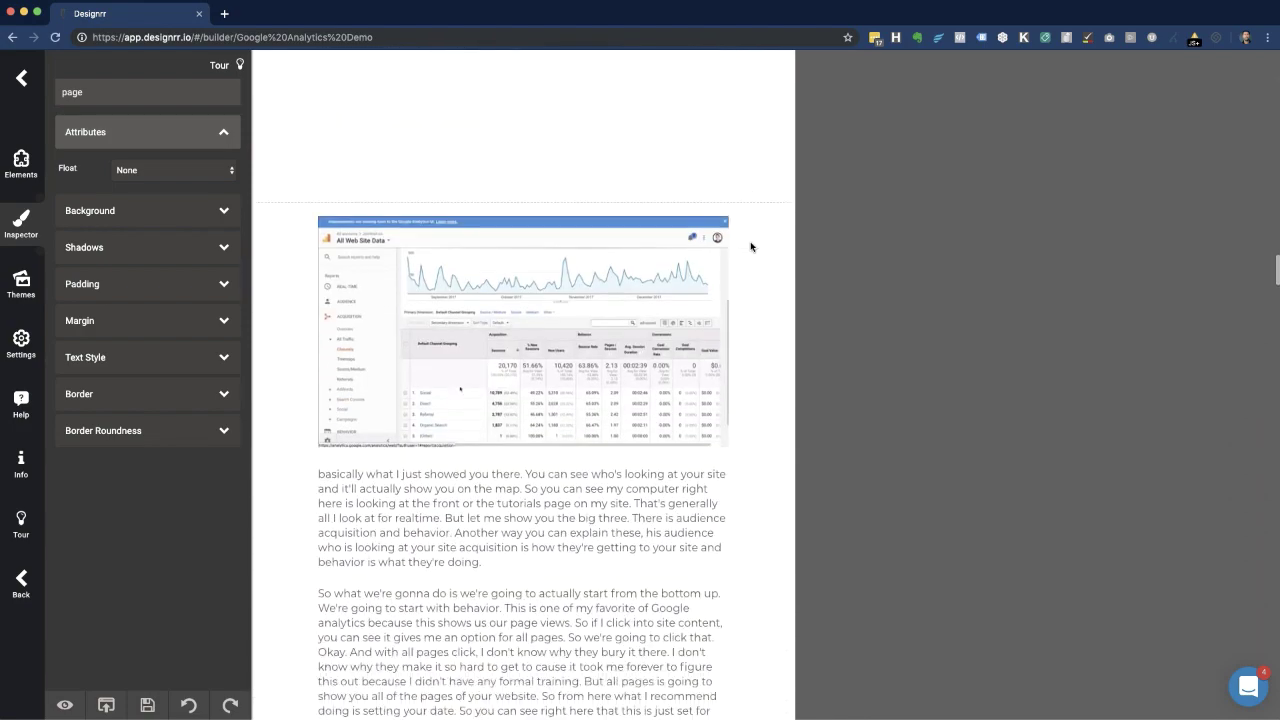
pyautogui.scroll(-15, 751, 246)
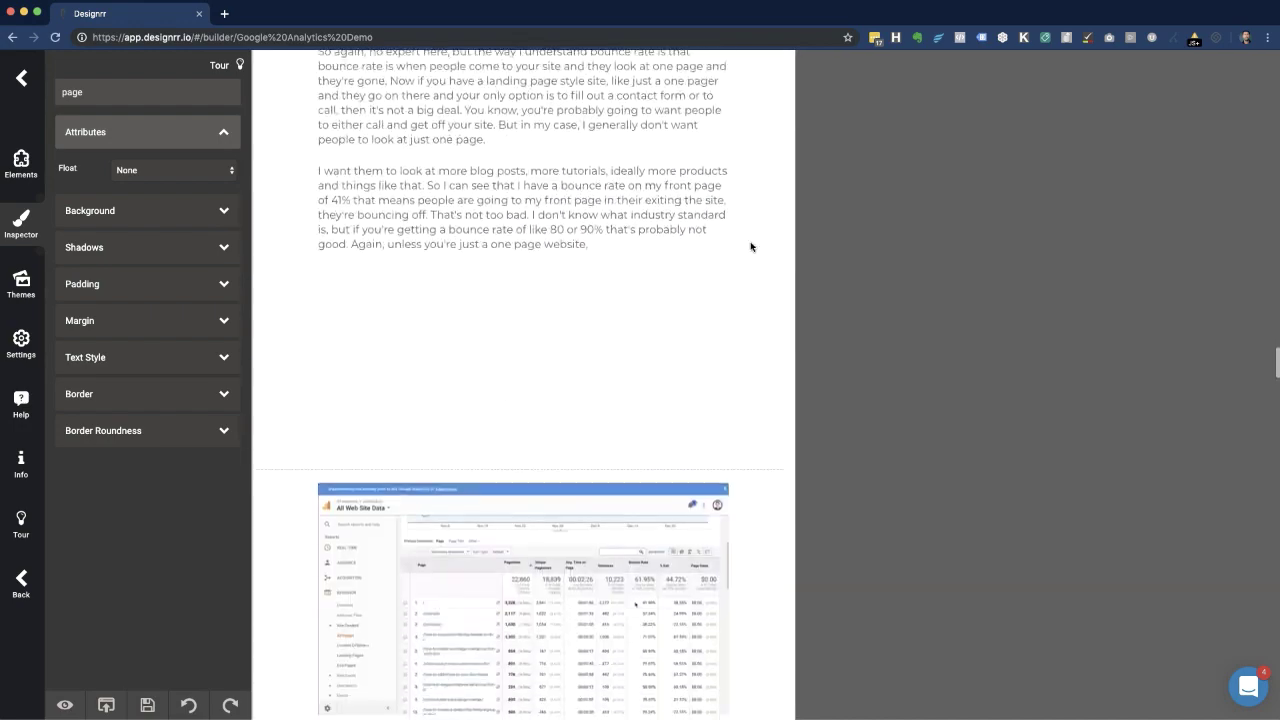
pyautogui.scroll(-3, 751, 246)
pyautogui.click(712, 256)
pyautogui.scroll(5, 611, 324)
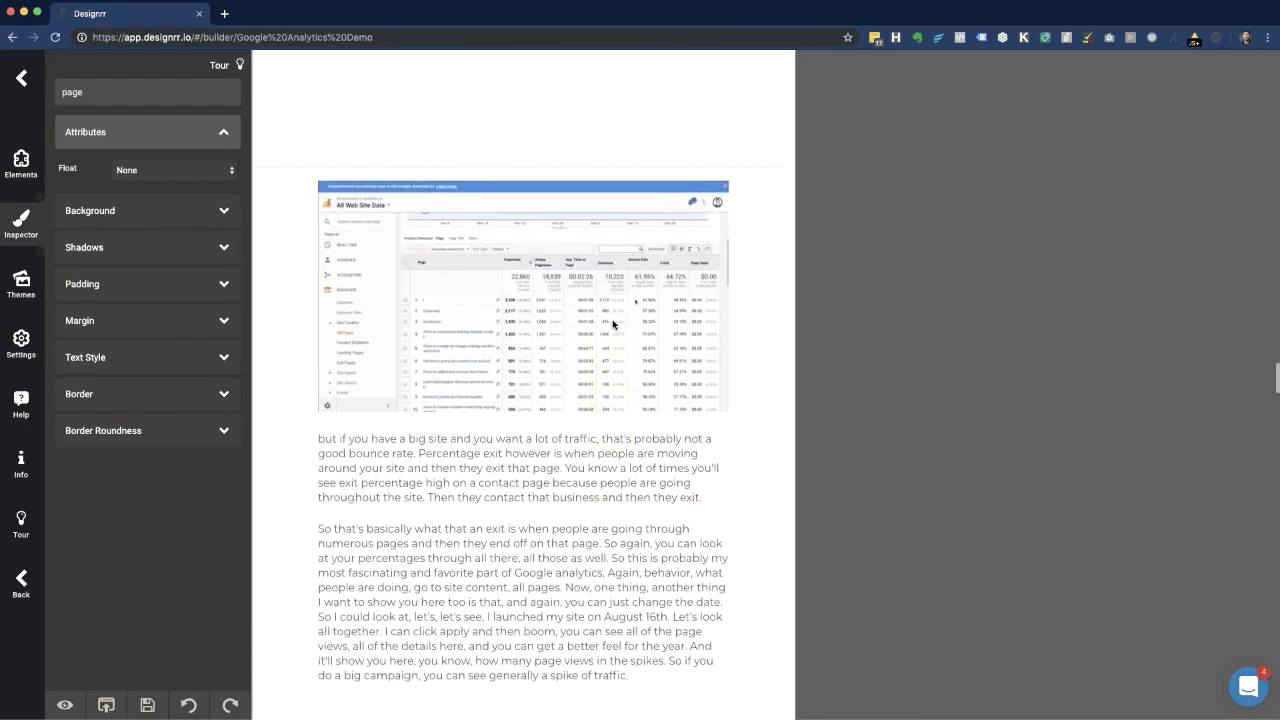
# Shrink the screenshot above "but if you have a big site" to about two-thirds width and wrap the paragraph text around it.
pyautogui.click(452, 305)
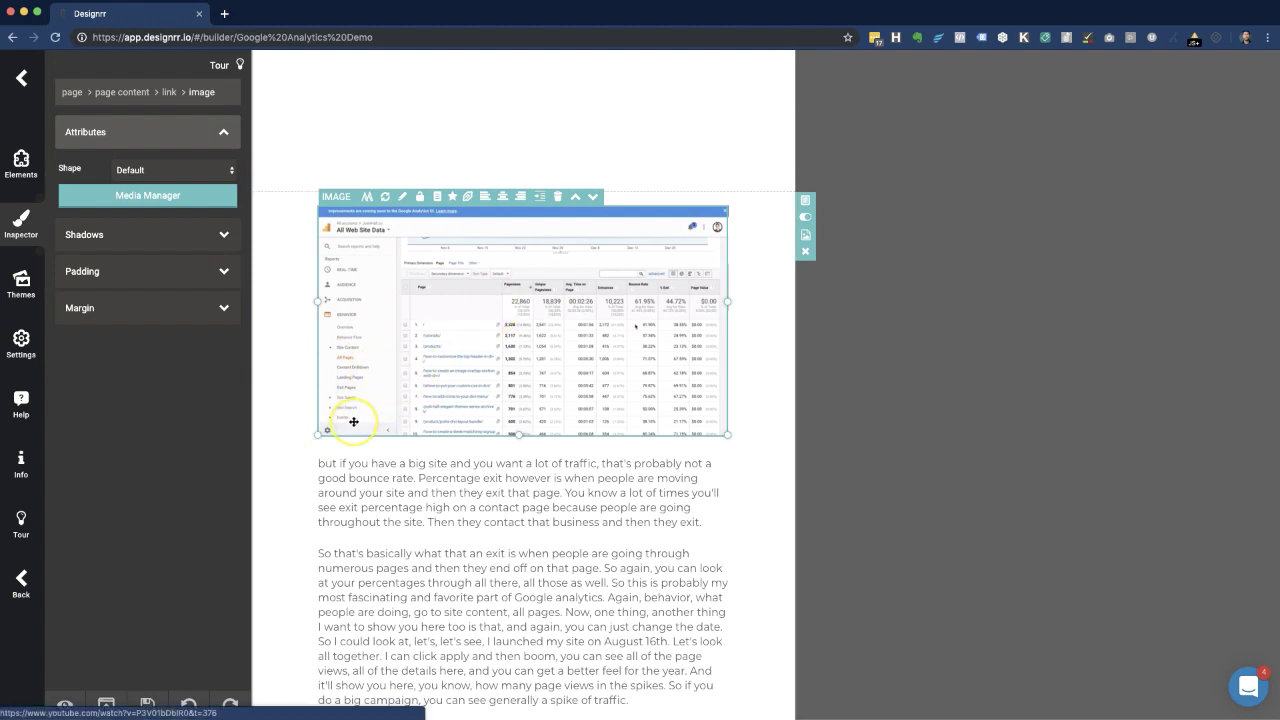
pyautogui.moveTo(320, 434); pyautogui.dragTo(551, 349)
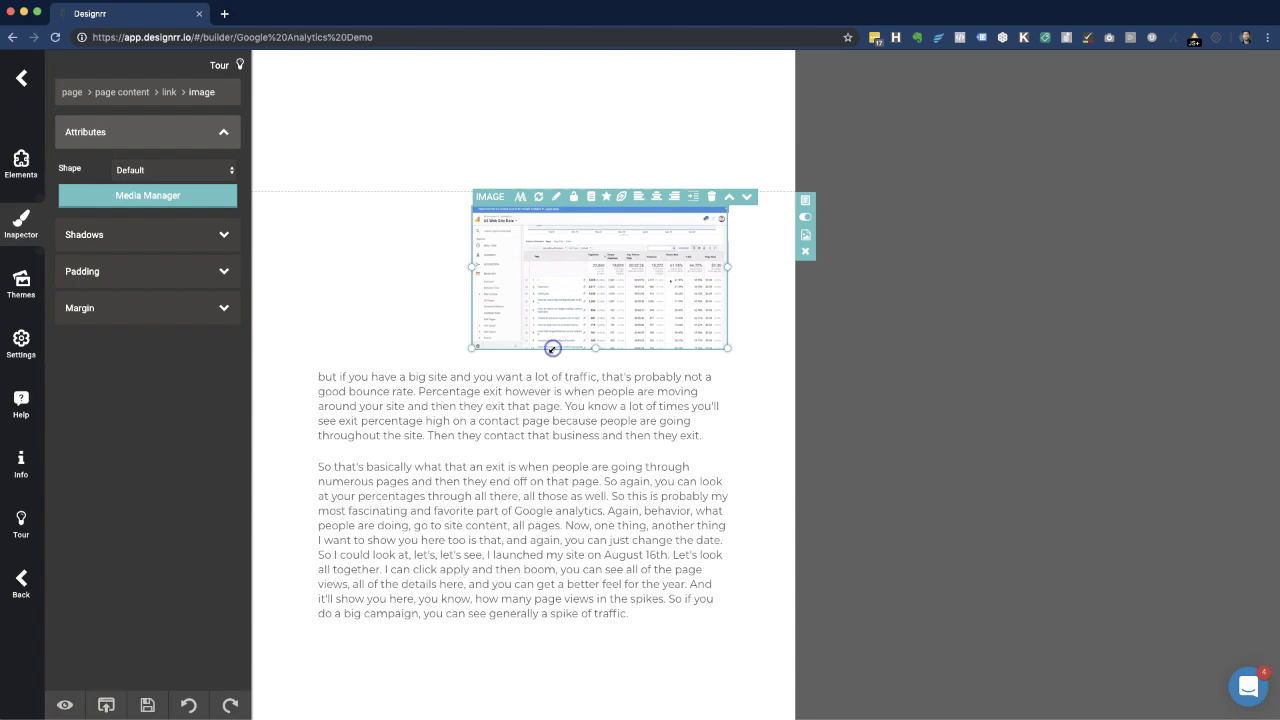
pyautogui.click(697, 201)
pyautogui.scroll(-2, 552, 334)
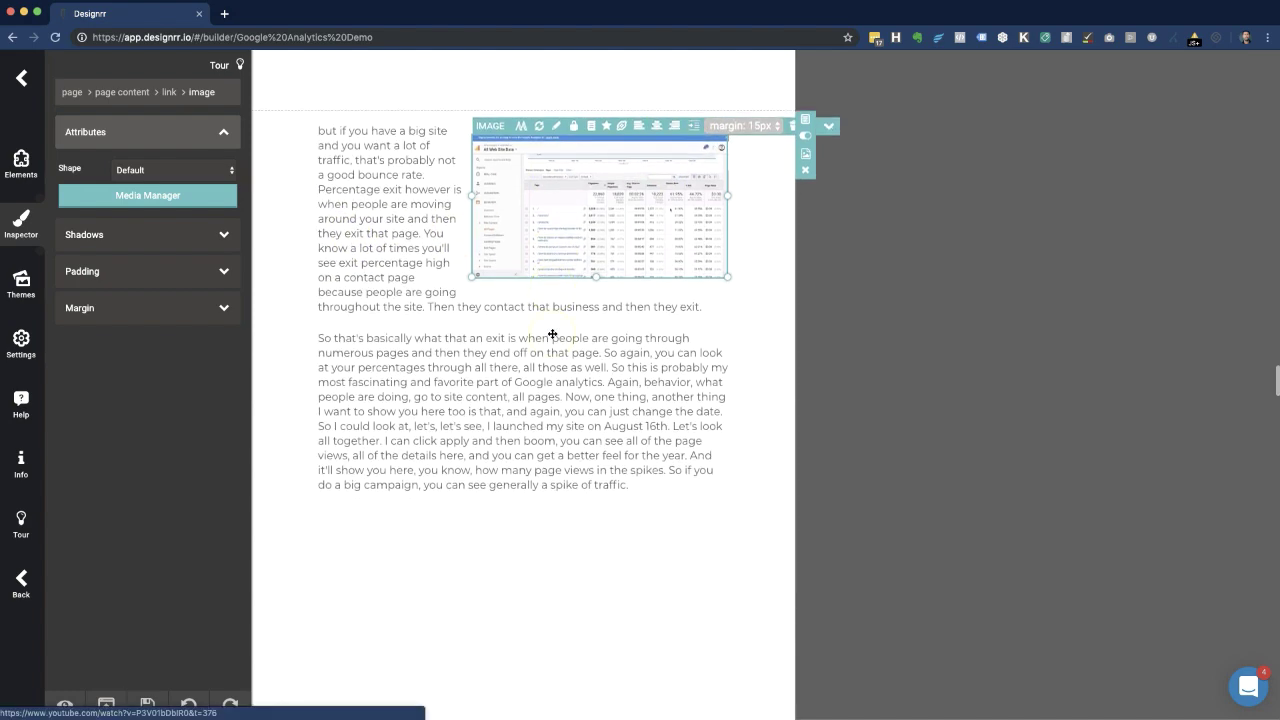
# Review the finished layout from the text-wrapped screenshot back to the Introduction to Google Analytics cover and the opening page.
pyautogui.scroll(10, 552, 334)
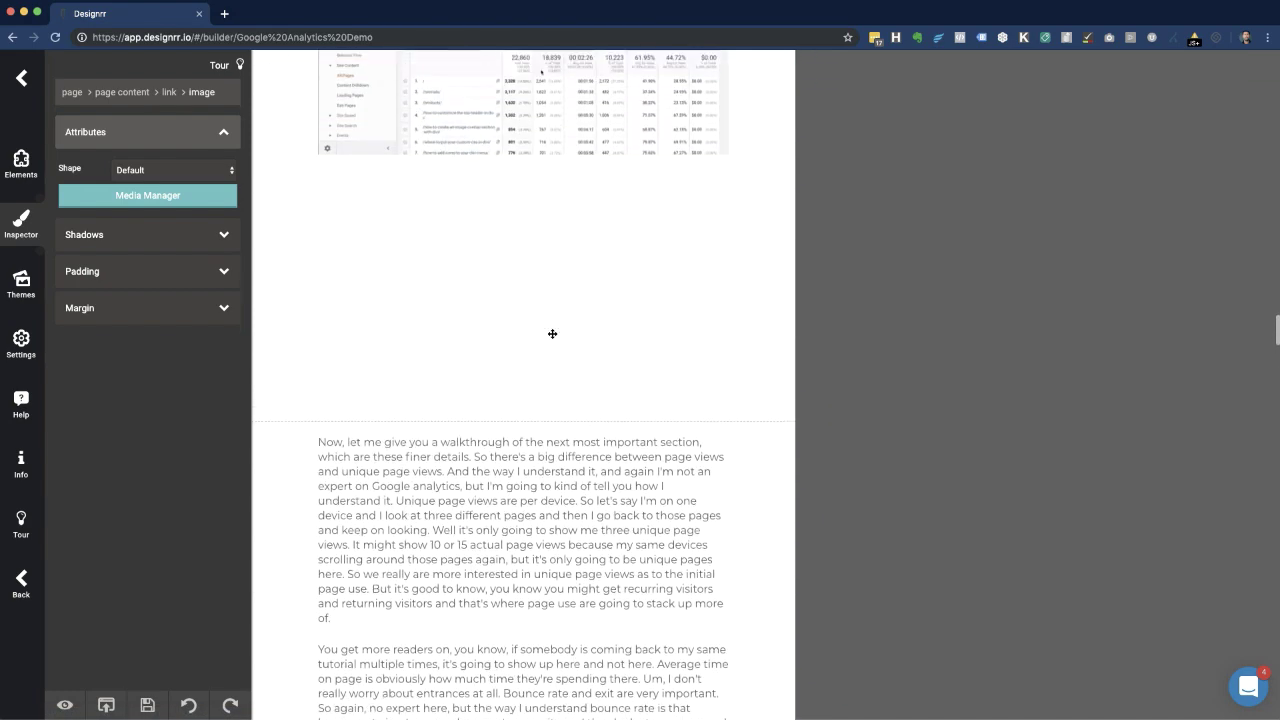
pyautogui.scroll(5, 552, 334)
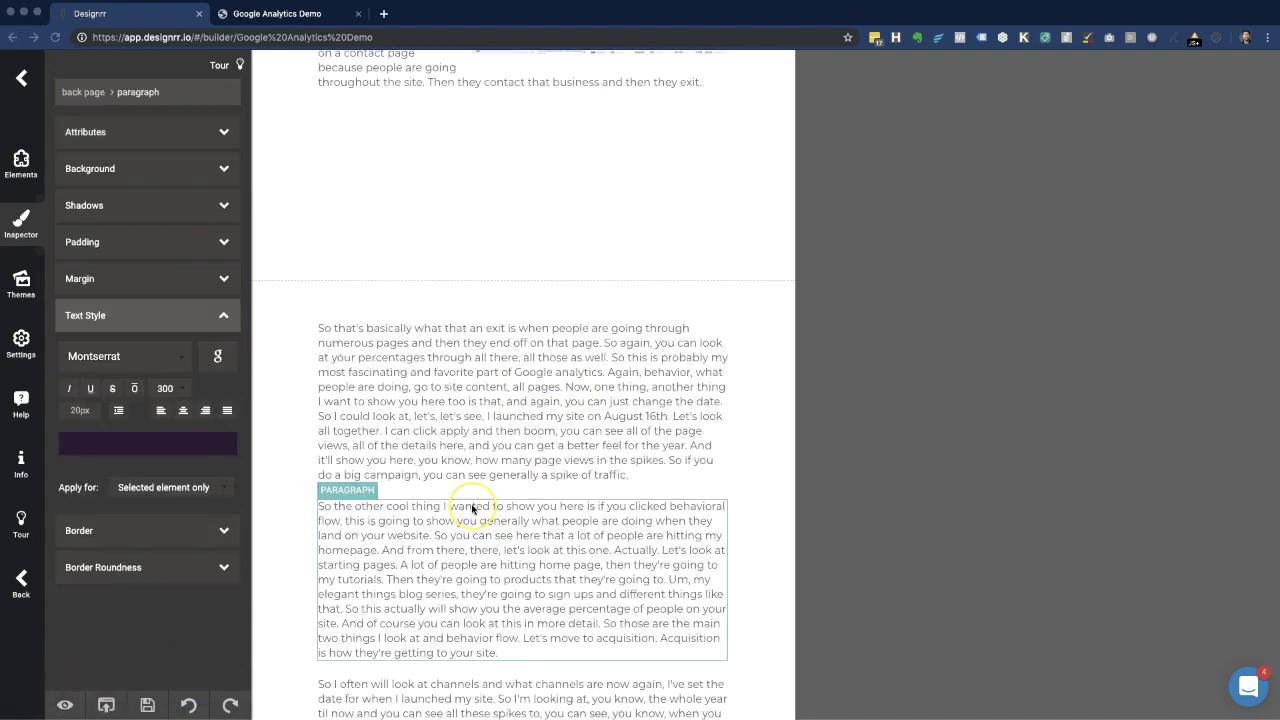
pyautogui.scroll(3, 472, 510)
pyautogui.scroll(4, 472, 510)
pyautogui.scroll(-2, 520, 495)
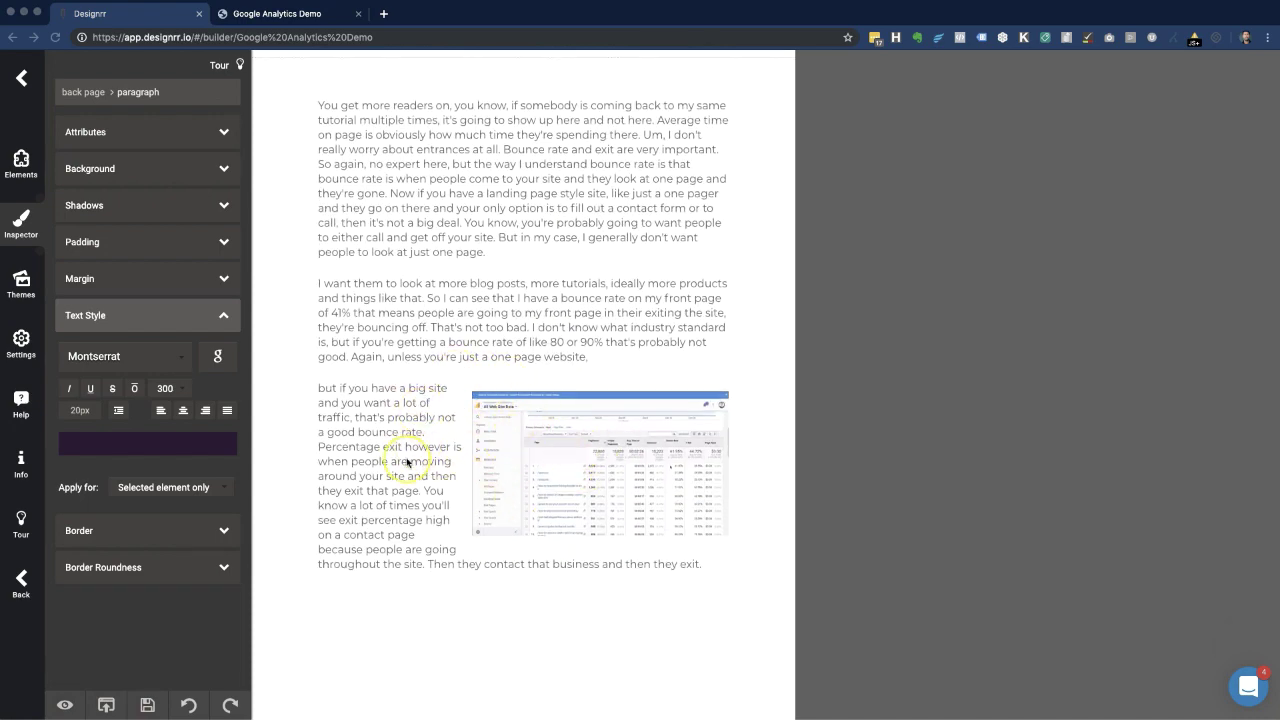
pyautogui.scroll(15, 407, 462)
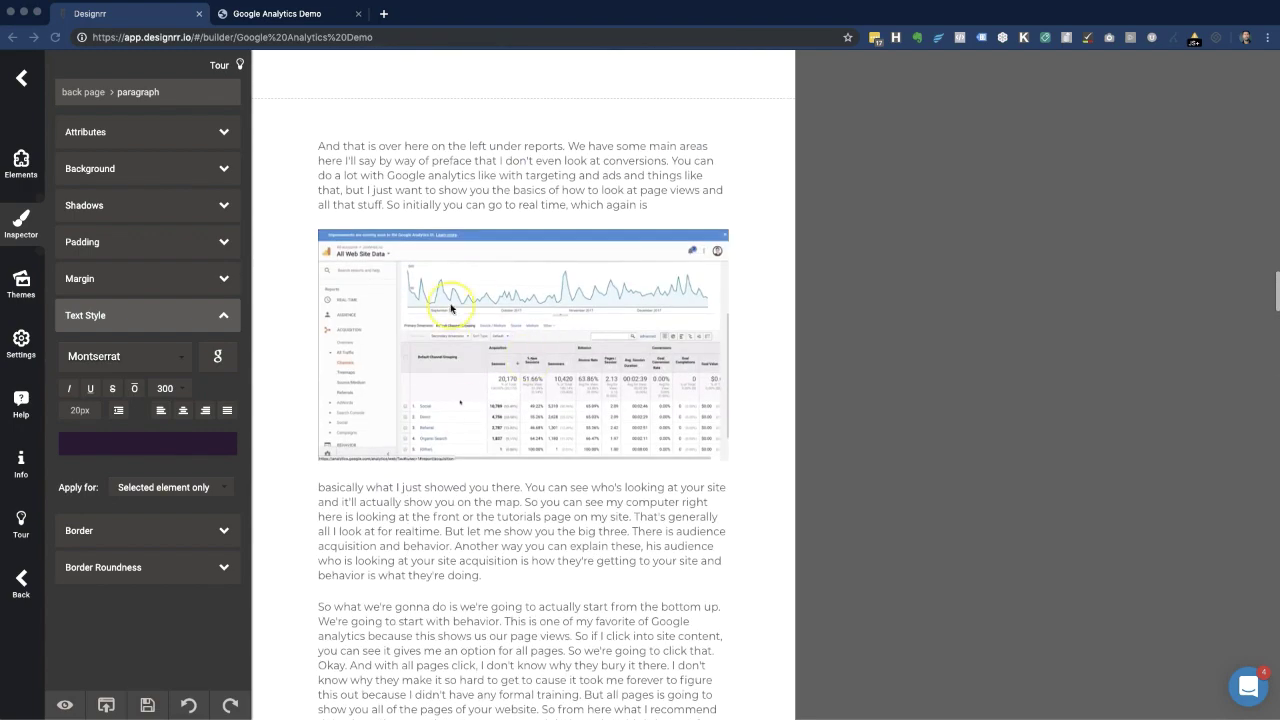
pyautogui.scroll(6, 515, 335)
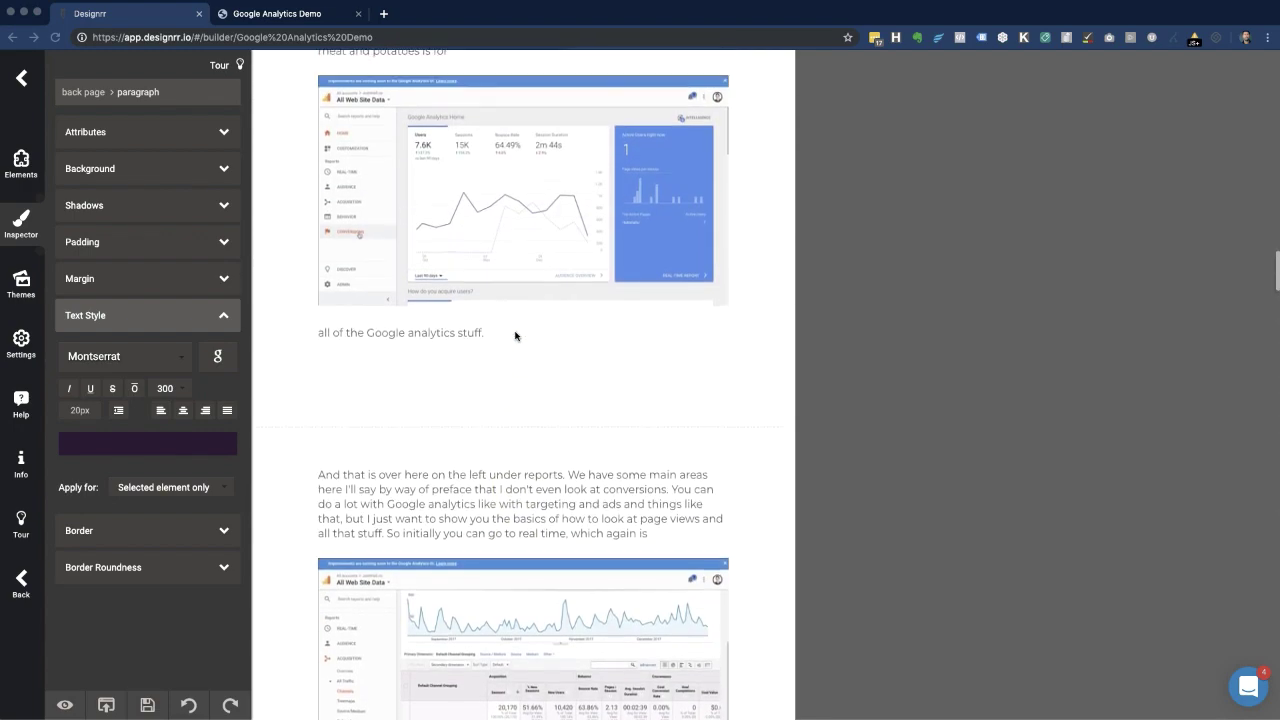
pyautogui.scroll(15, 515, 335)
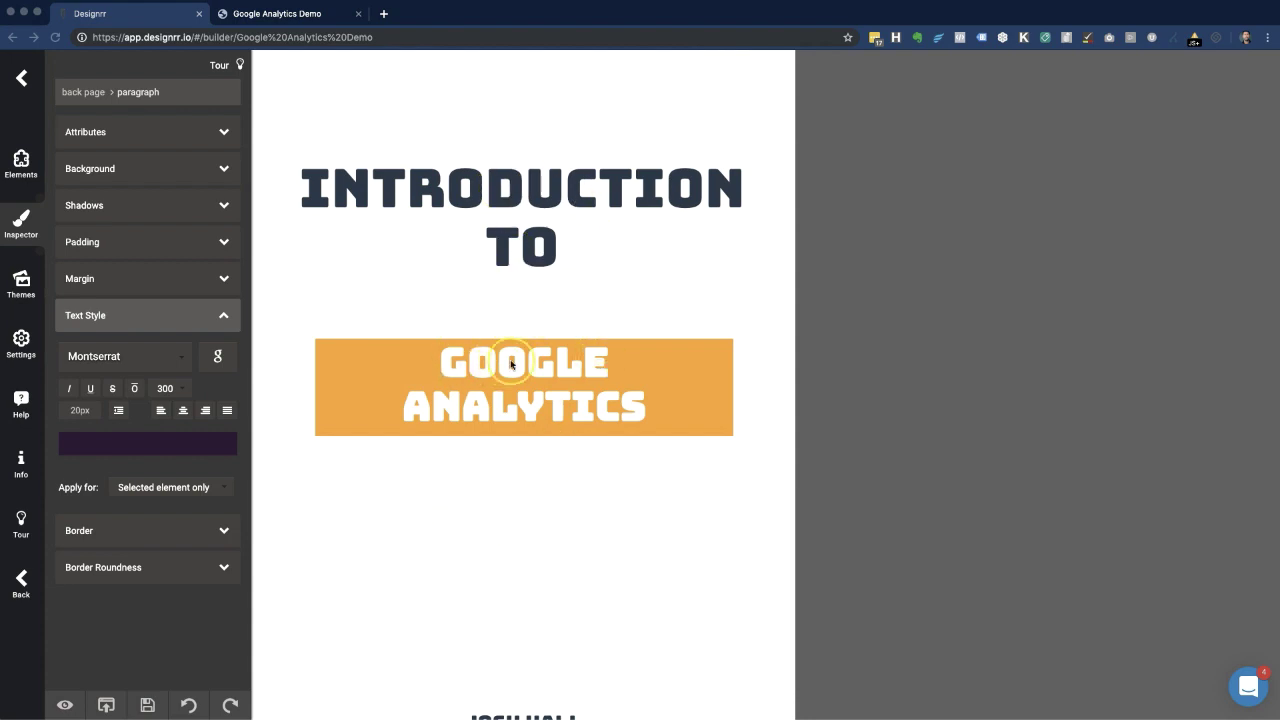
pyautogui.scroll(-2, 496, 434)
pyautogui.scroll(-15, 496, 434)
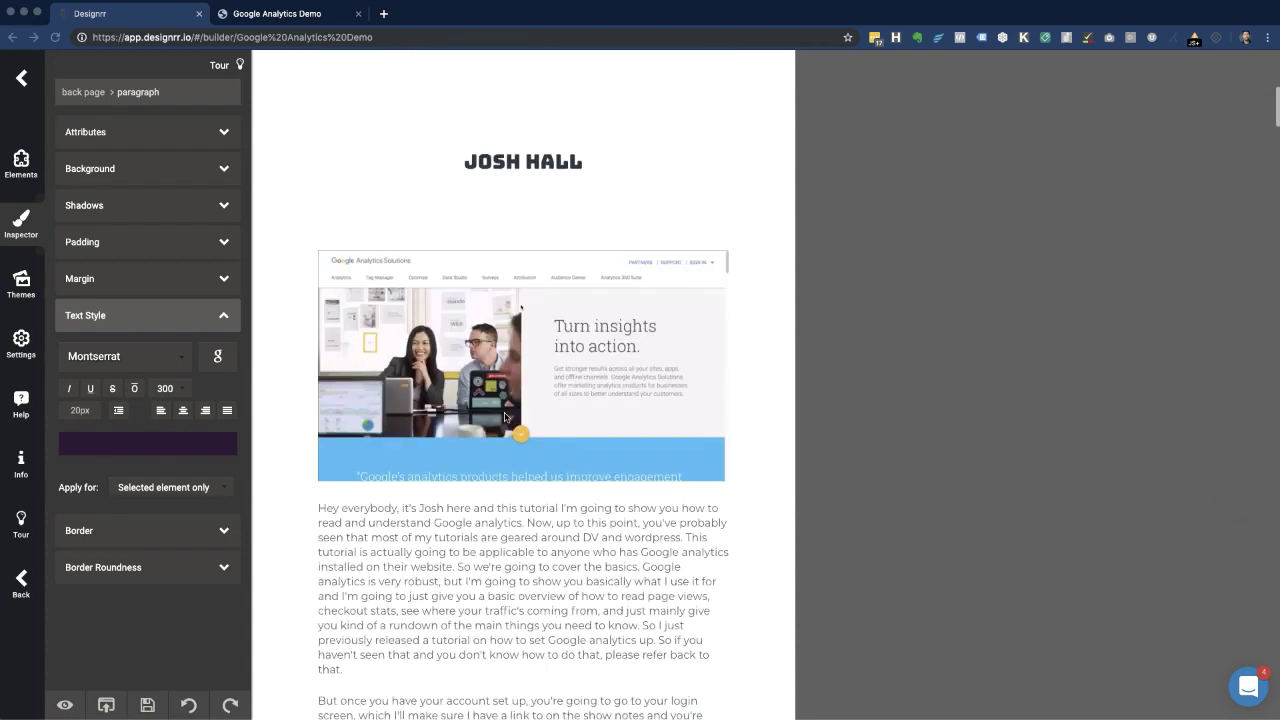
pyautogui.scroll(-3, 505, 418)
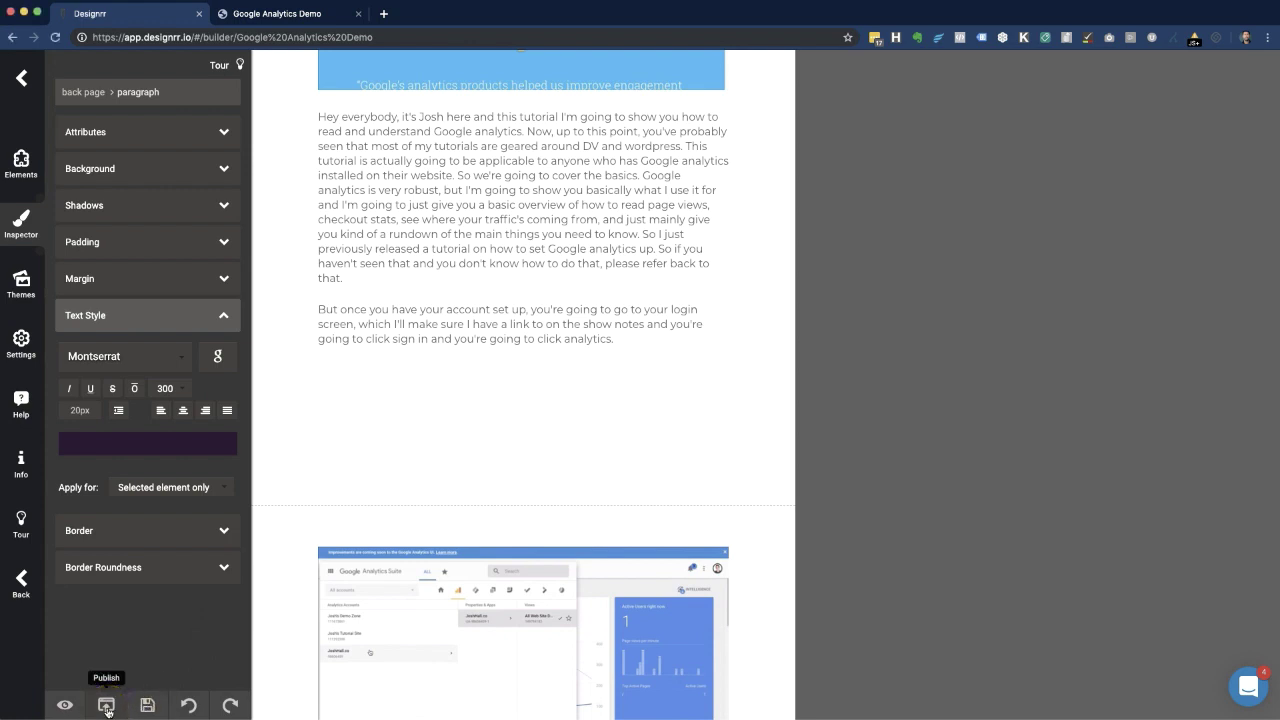
# Export the project as a PDF titled Google Analytics Demo and look through the exported file's page thumbnails.
pyautogui.click(107, 706)
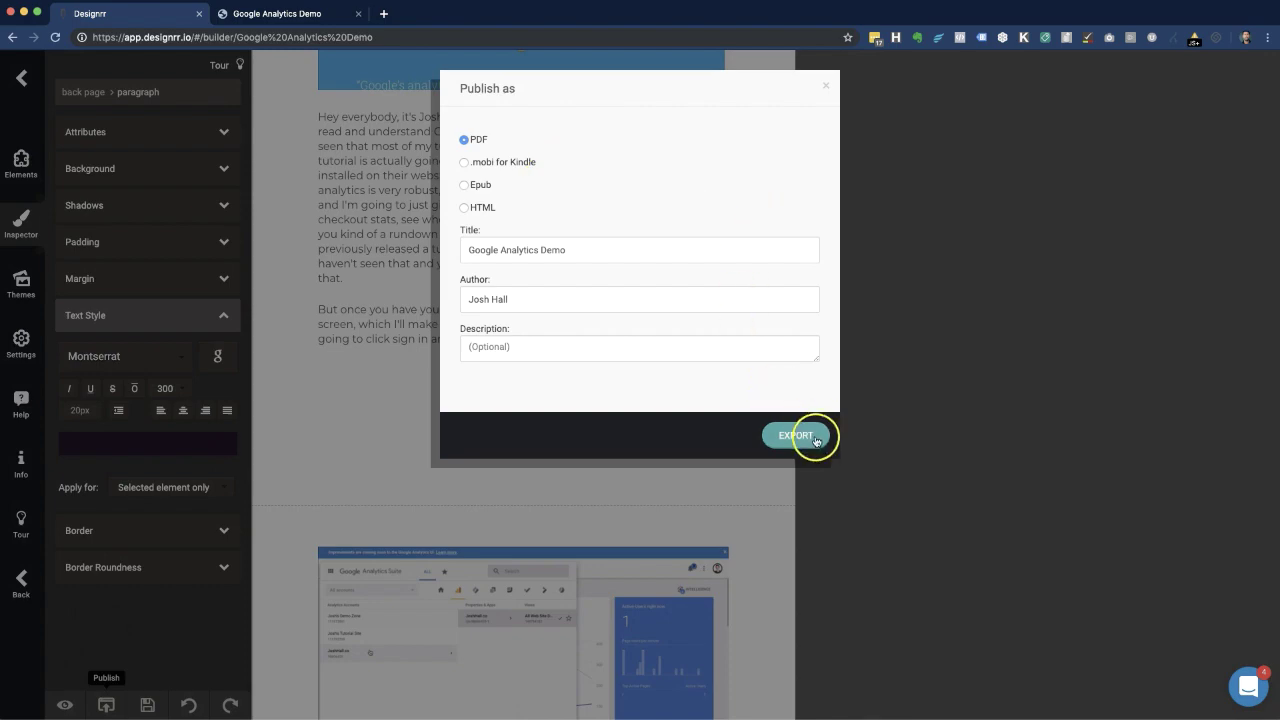
pyautogui.click(816, 437)
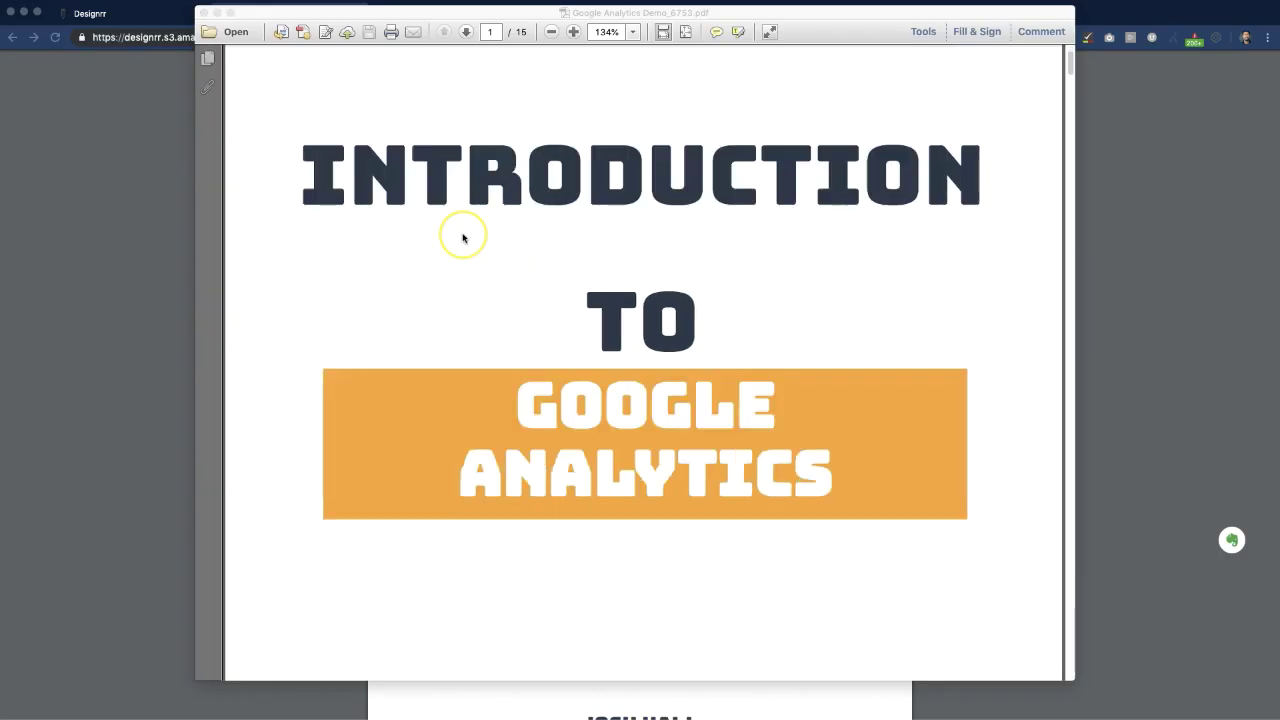
pyautogui.click(205, 60)
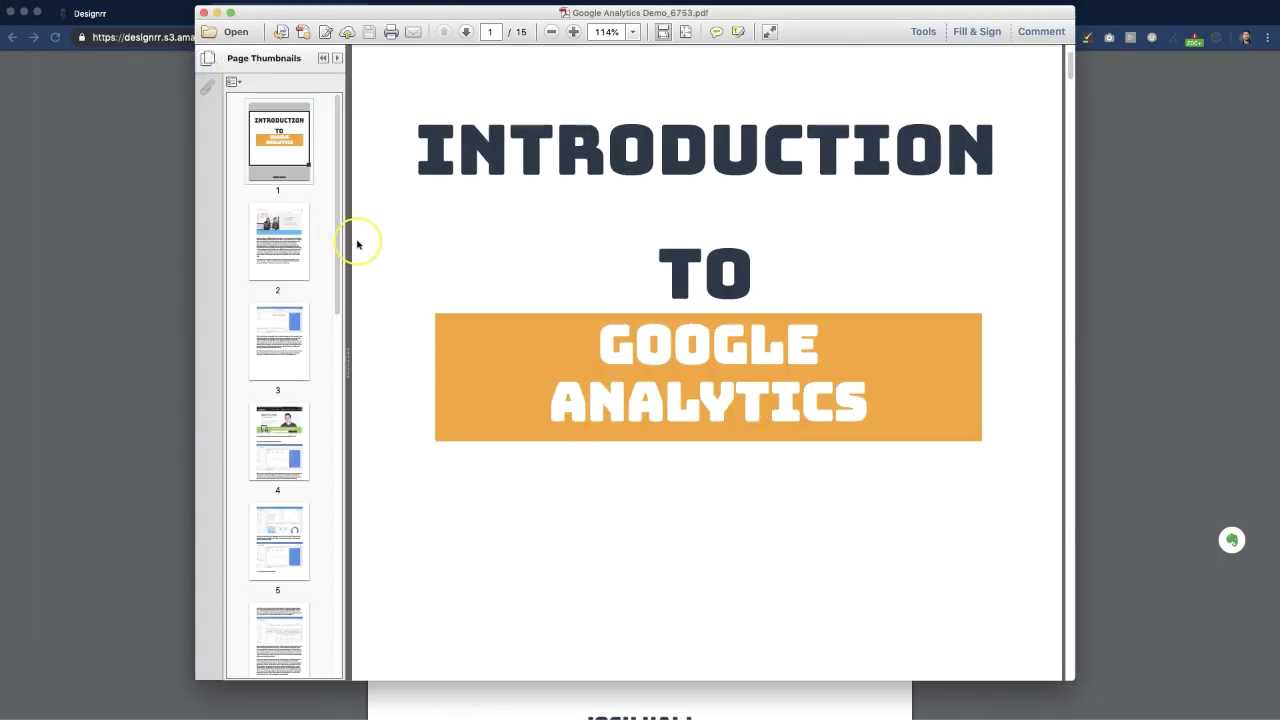
pyautogui.scroll(-10, 294, 351)
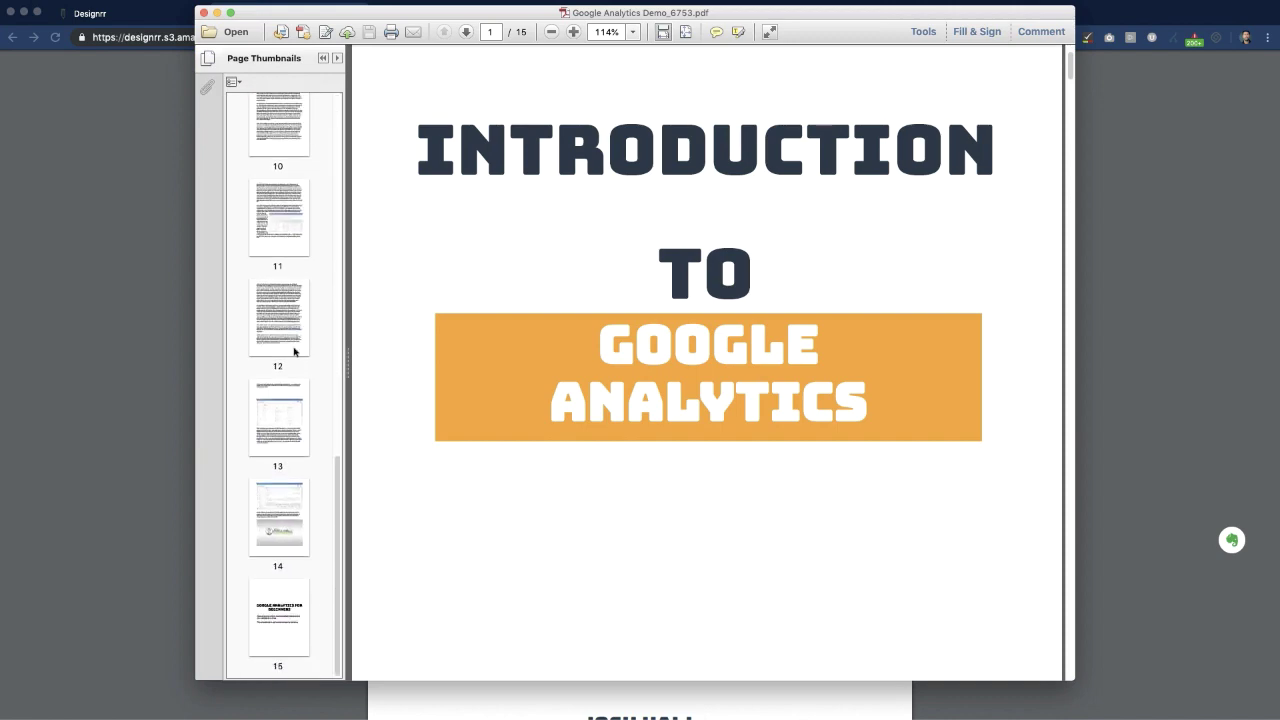
# Go to page 8 of the exported PDF, follow the text-wrapped screenshot's link to the YouTube tutorial and pause the video.
pyautogui.scroll(5, 281, 254)
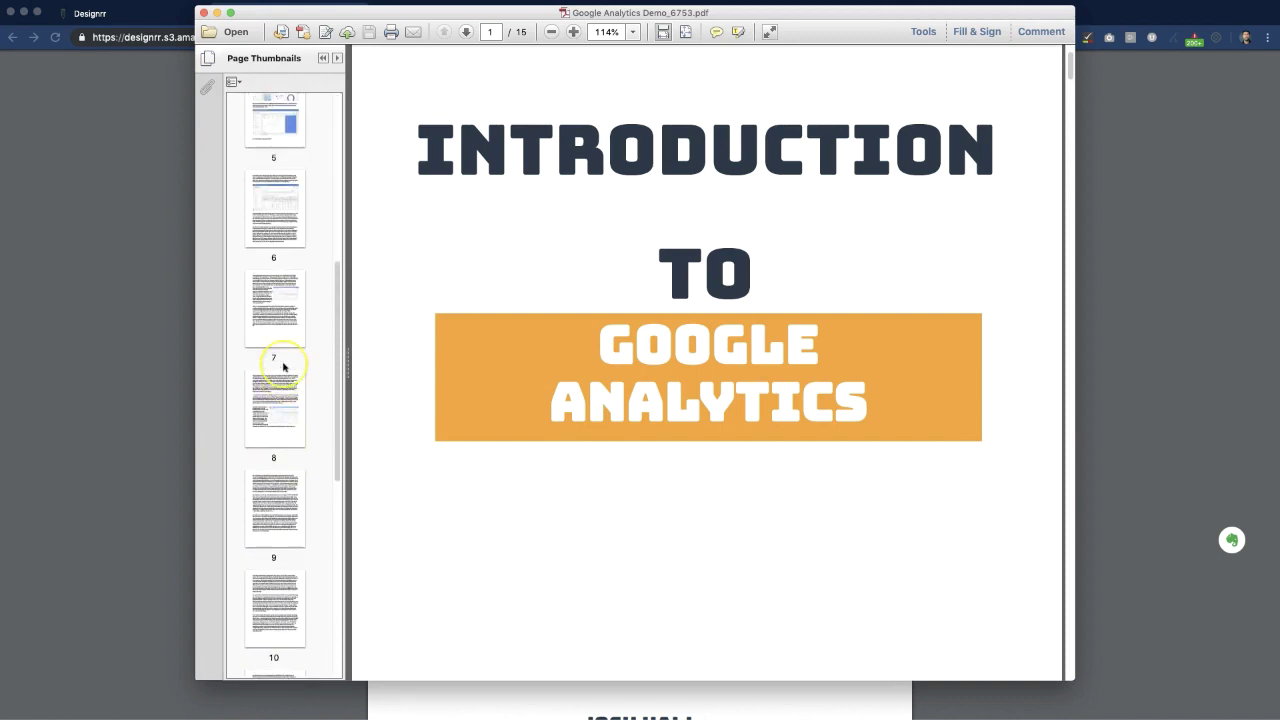
pyautogui.click(276, 416)
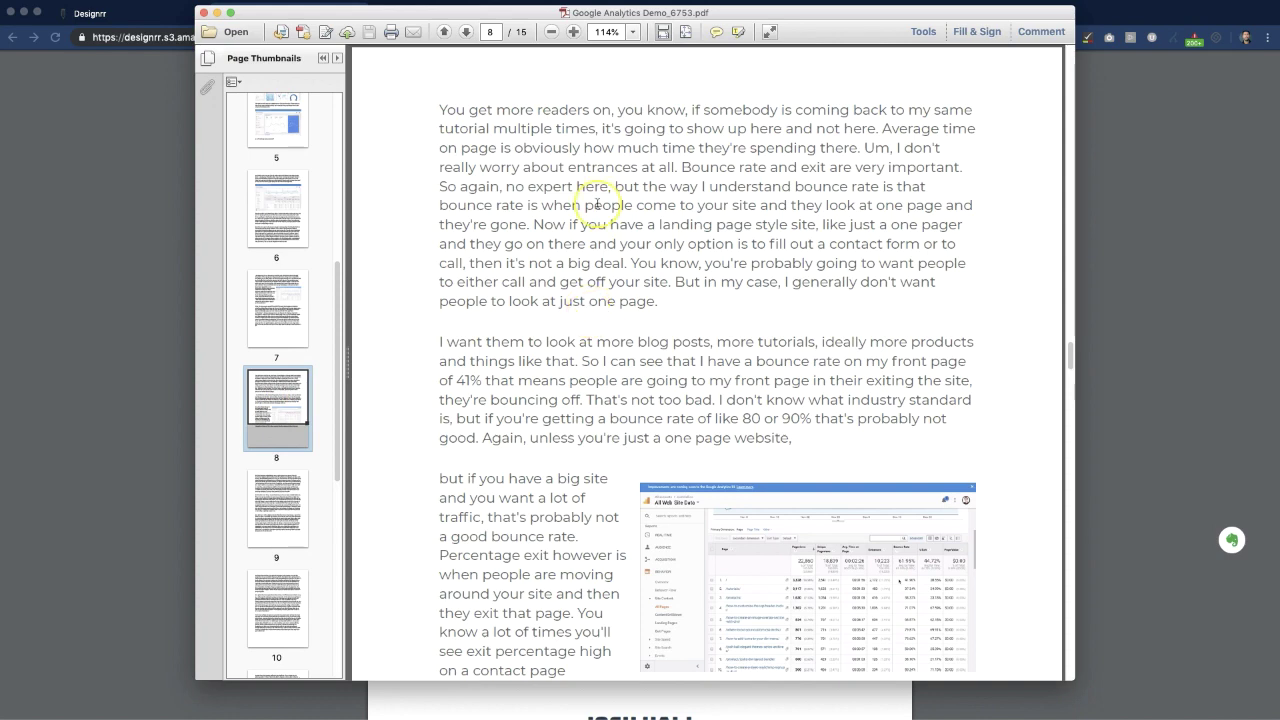
pyautogui.scroll(-5, 598, 211)
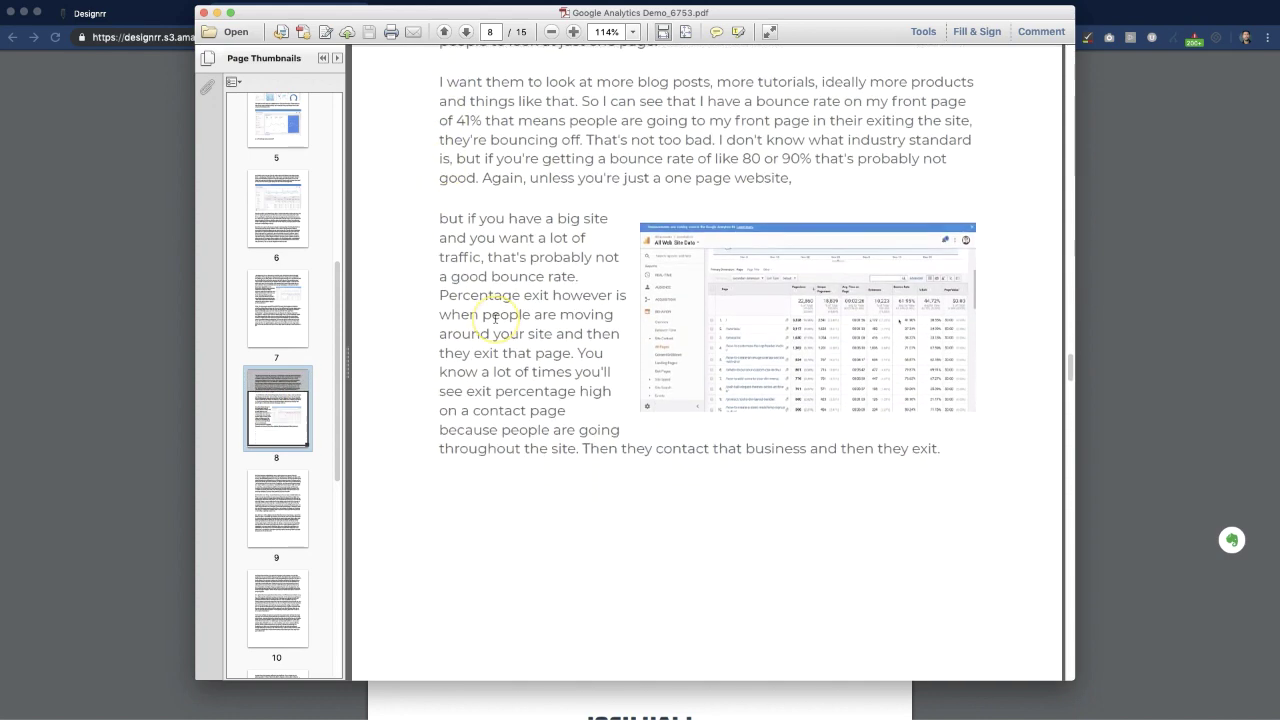
pyautogui.scroll(-1, 537, 290)
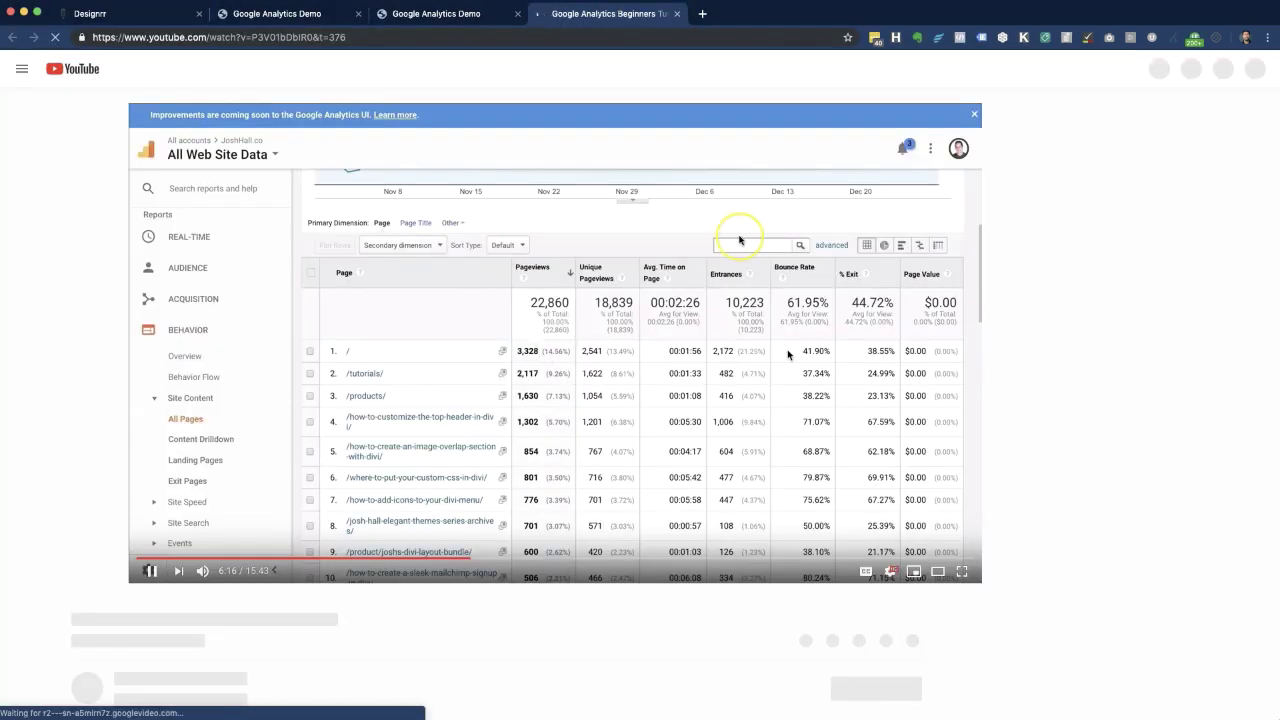
pyautogui.click(173, 522)
pyautogui.click(91, 570)
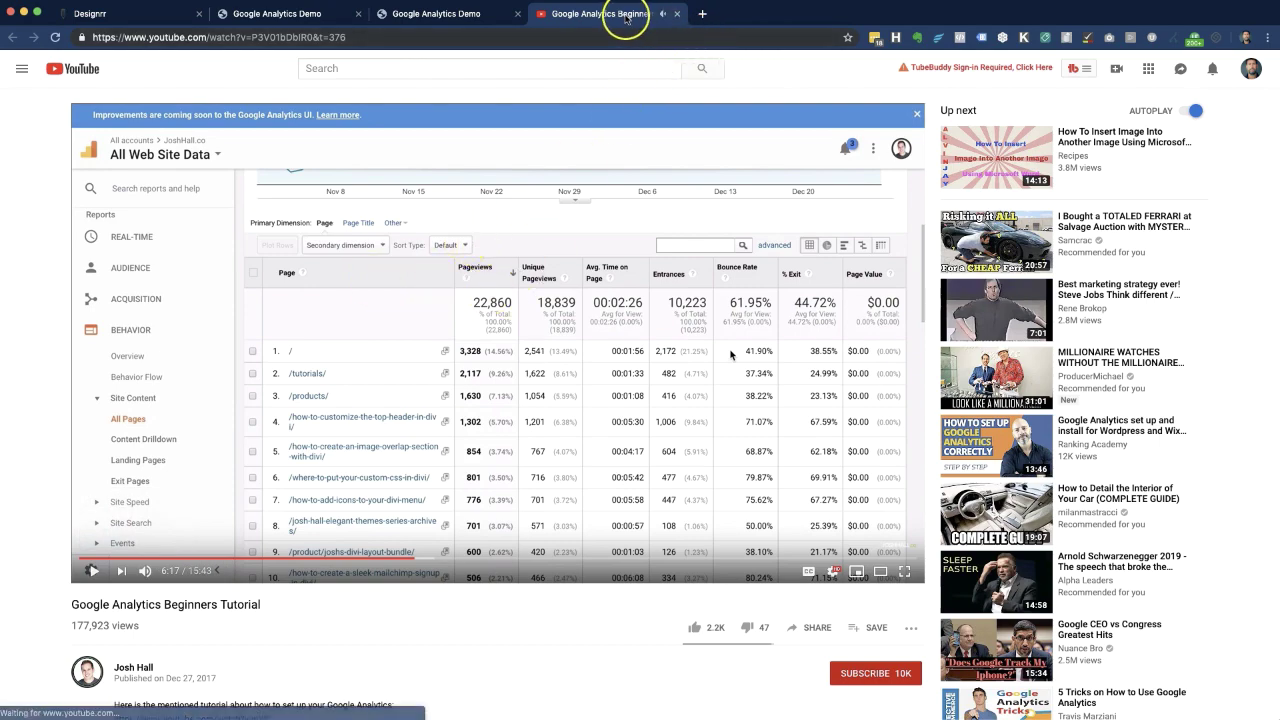
pyautogui.moveTo(663, 17); pyautogui.dragTo(584, 17)
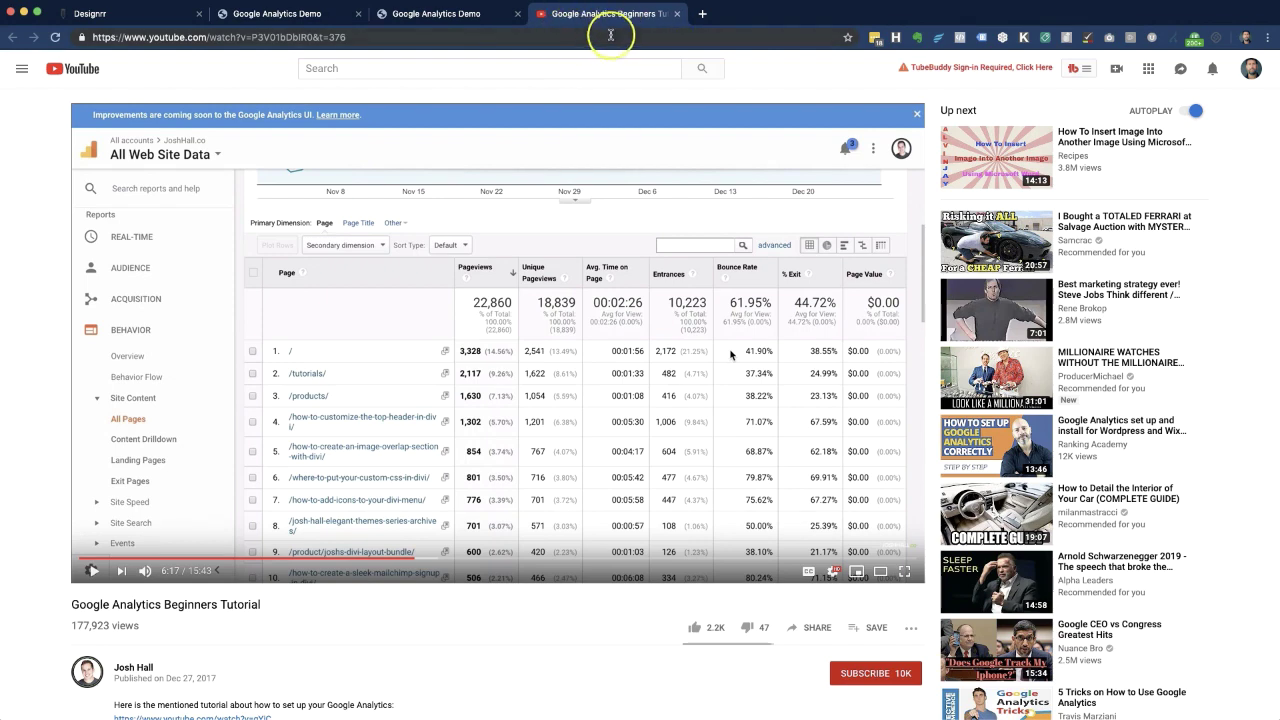
# Return to the exported PDF, move its window to compare it with the video page, and review page 8.
pyautogui.press('super+Tab')
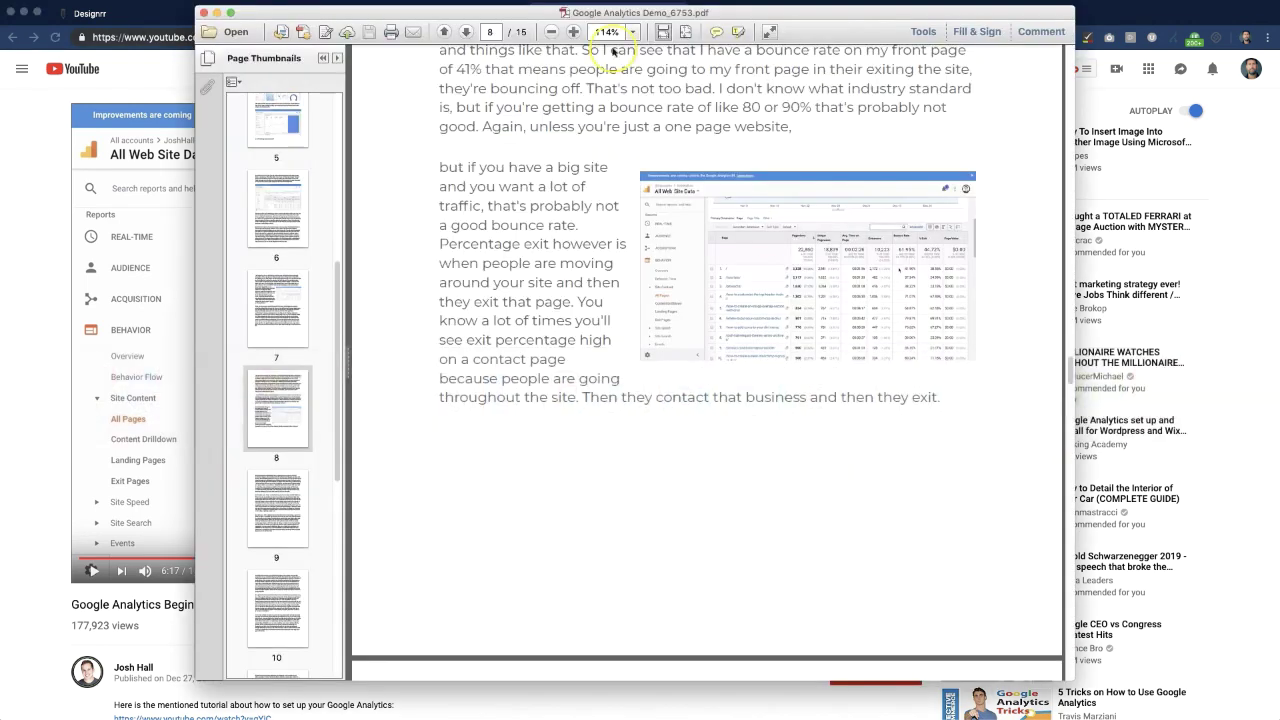
pyautogui.moveTo(655, 13); pyautogui.dragTo(932, 324)
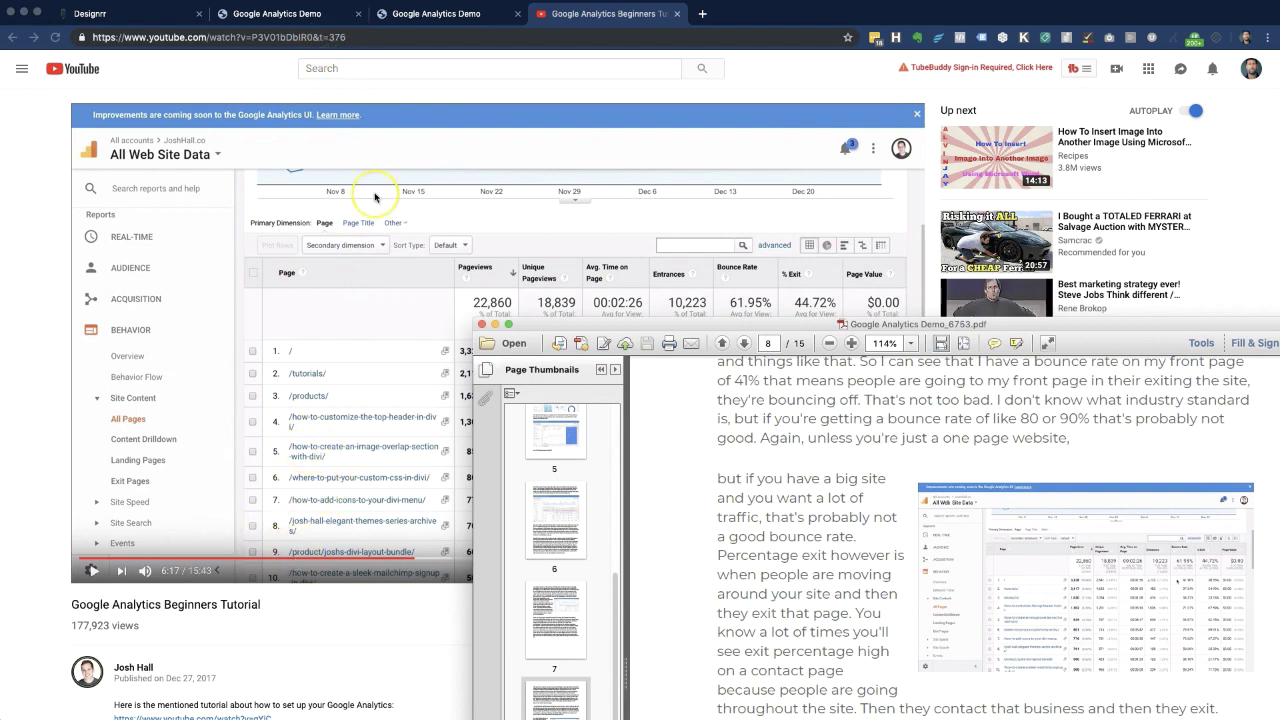
pyautogui.moveTo(749, 329); pyautogui.dragTo(402, 35)
pyautogui.scroll(5, 443, 264)
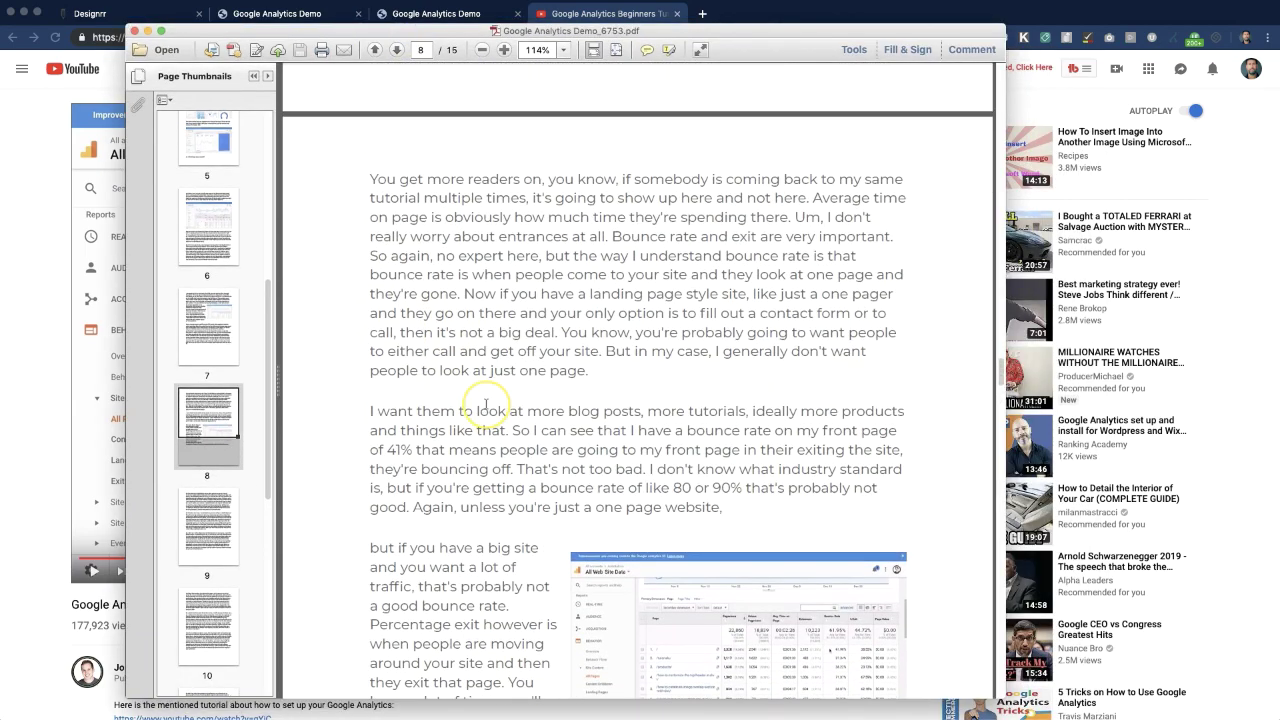
pyautogui.scroll(-5, 487, 401)
pyautogui.scroll(-8, 486, 401)
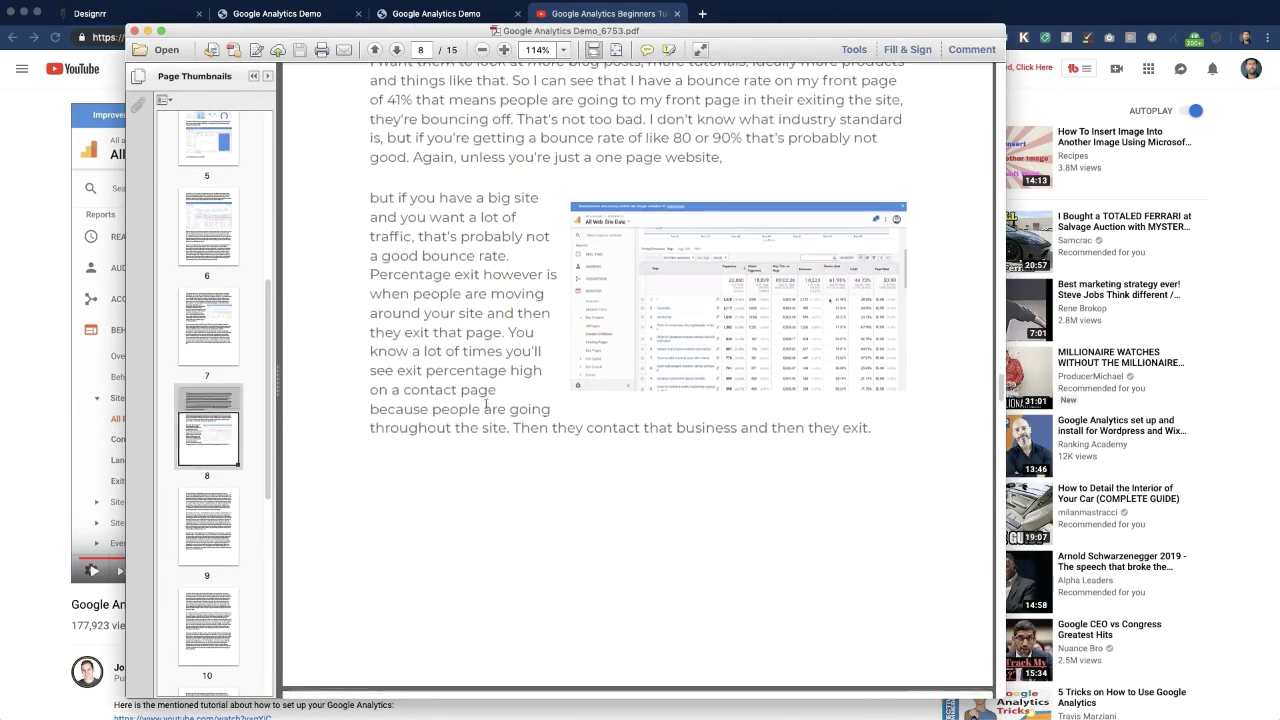
# Review pages 9 to 13 of the exported PDF and follow the link on page 13's user management screenshot.
pyautogui.scroll(-8, 486, 403)
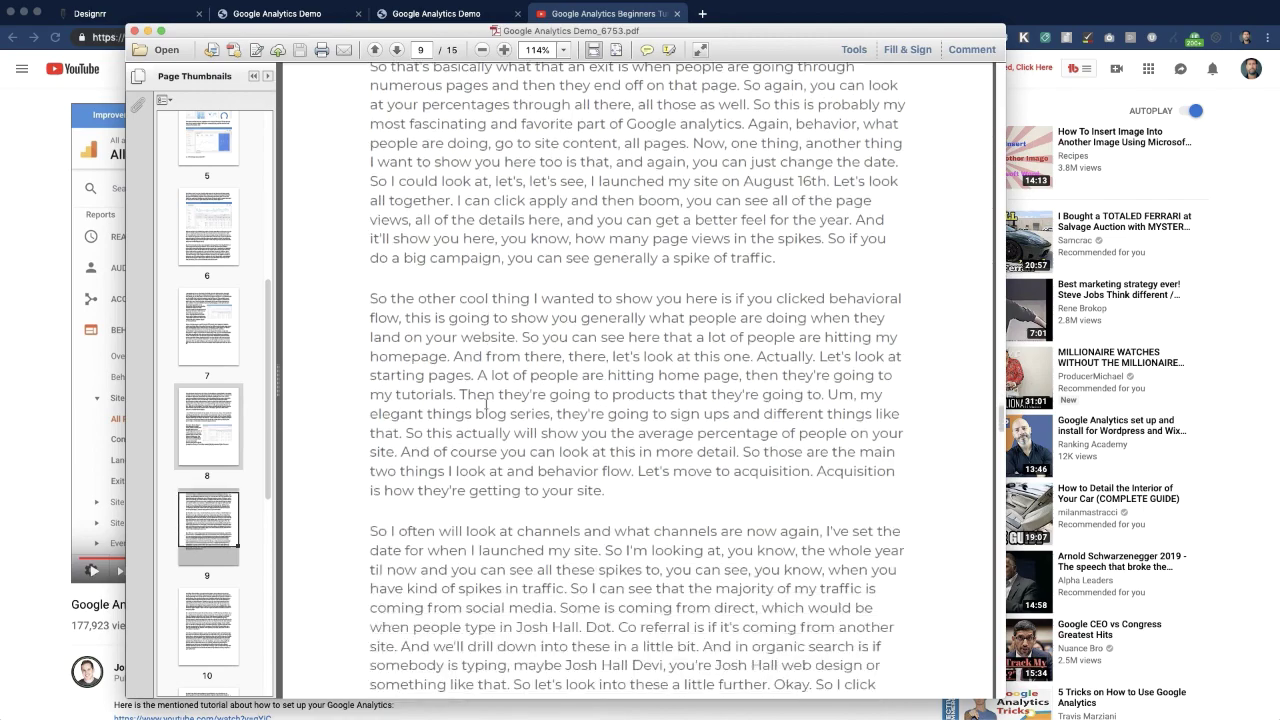
pyautogui.scroll(-12, 486, 403)
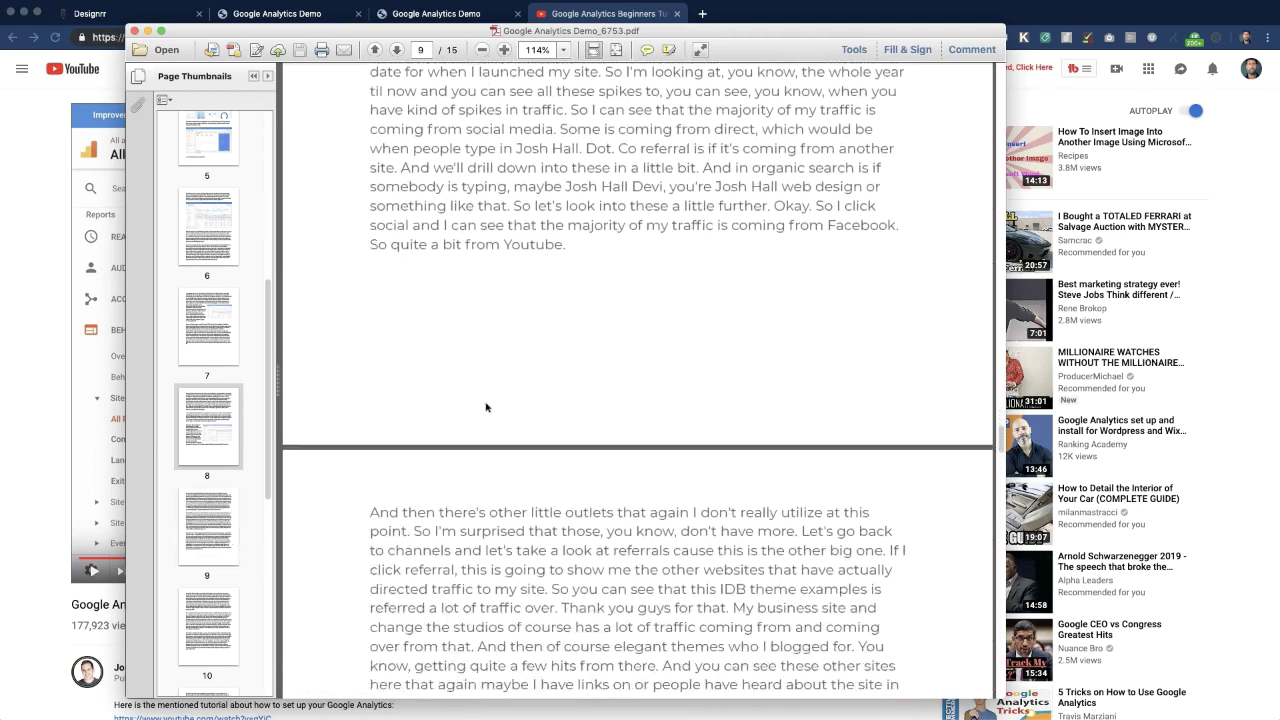
pyautogui.scroll(-15, 512, 492)
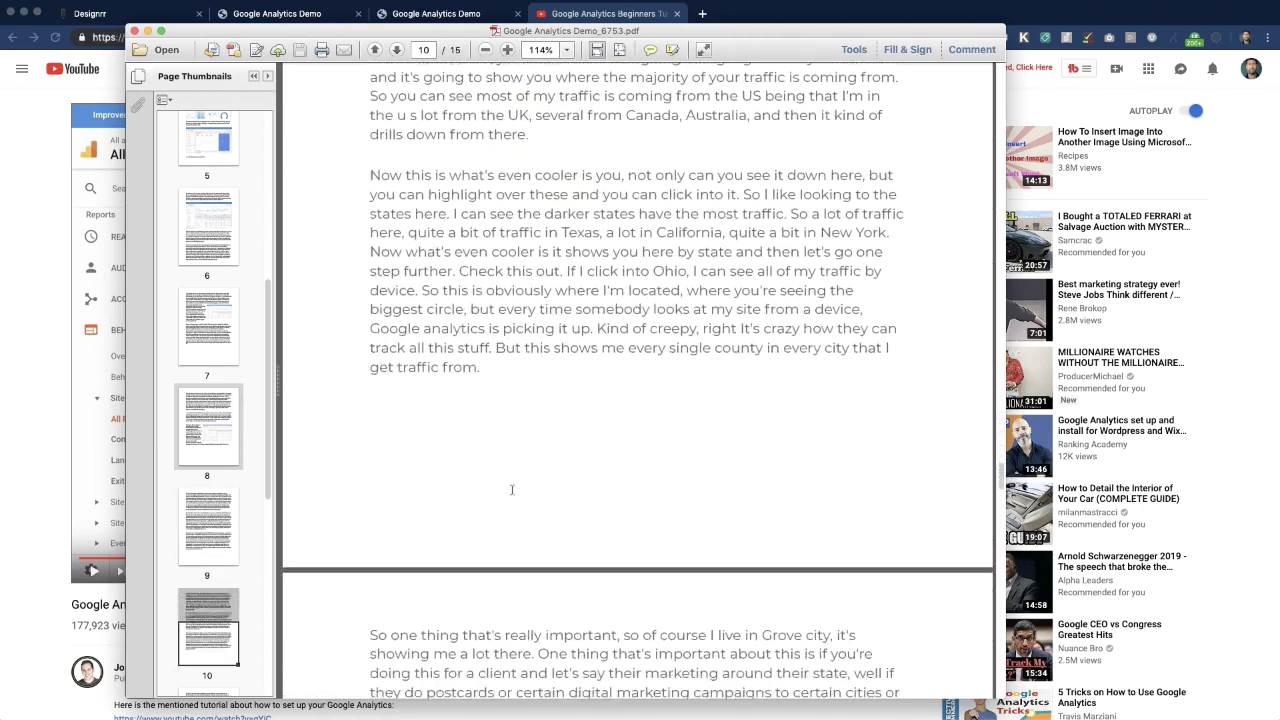
pyautogui.scroll(-1, 512, 489)
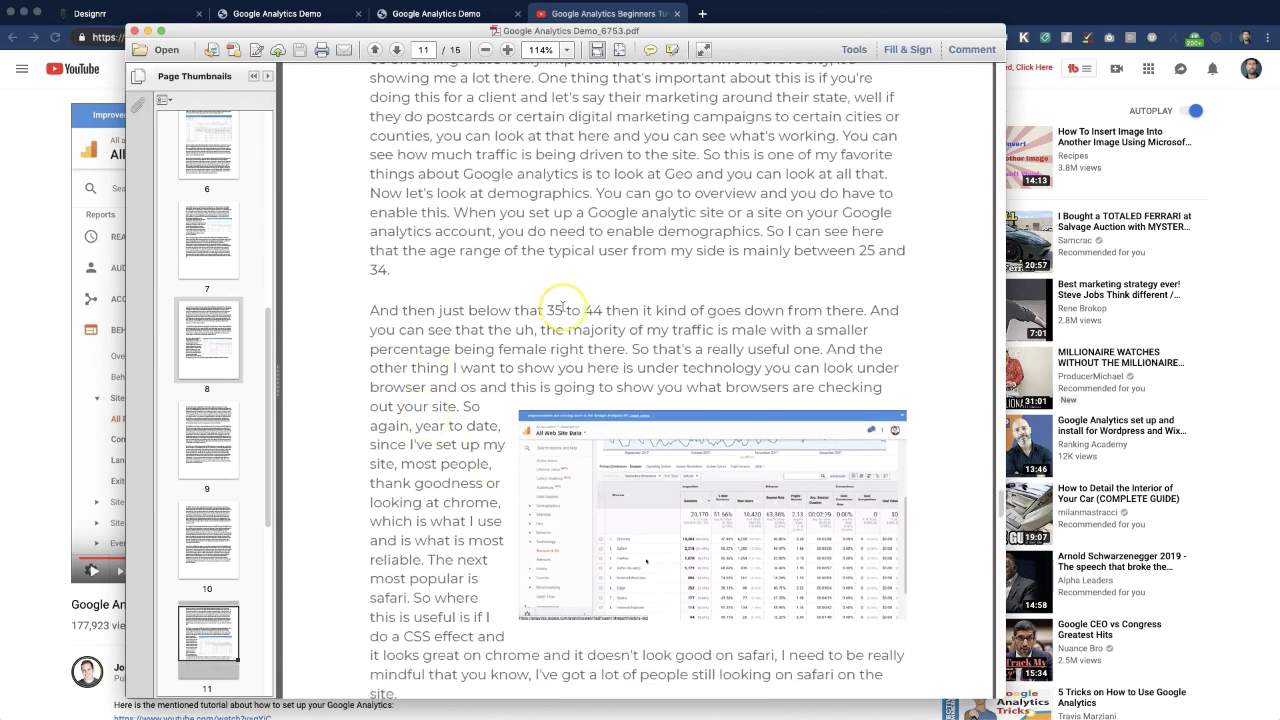
pyautogui.scroll(-2, 600, 270)
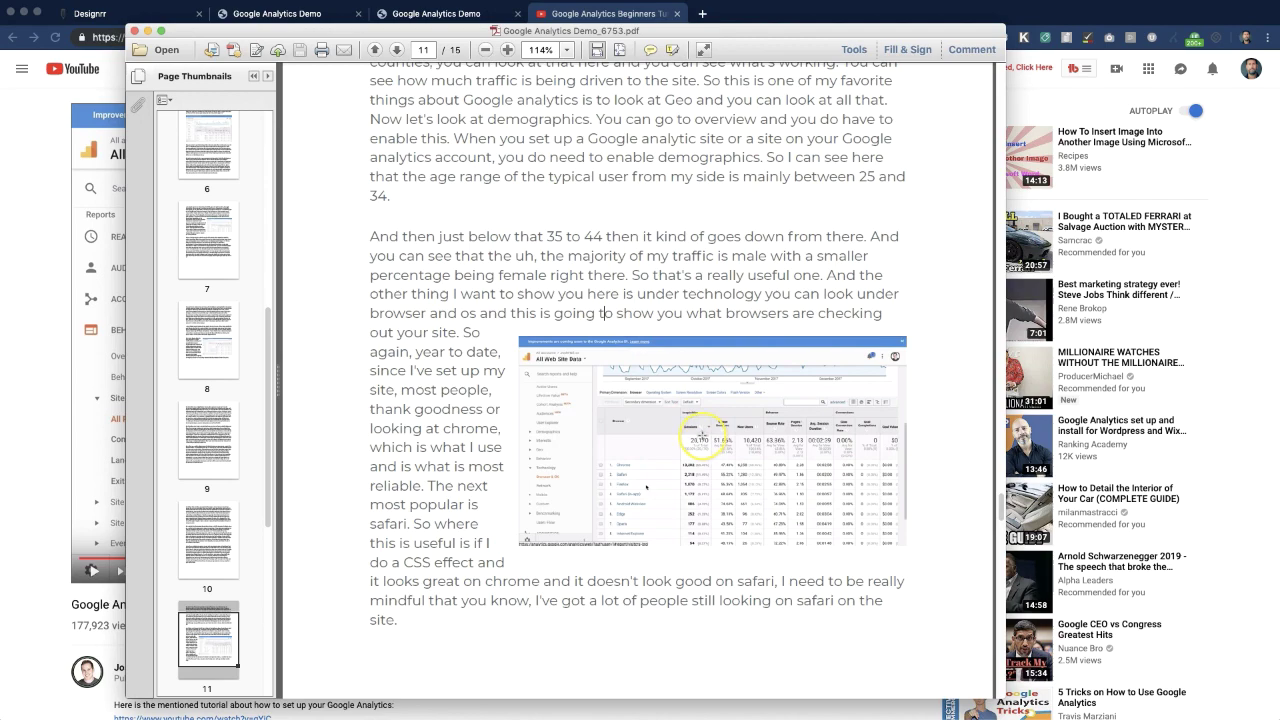
pyautogui.click(647, 427)
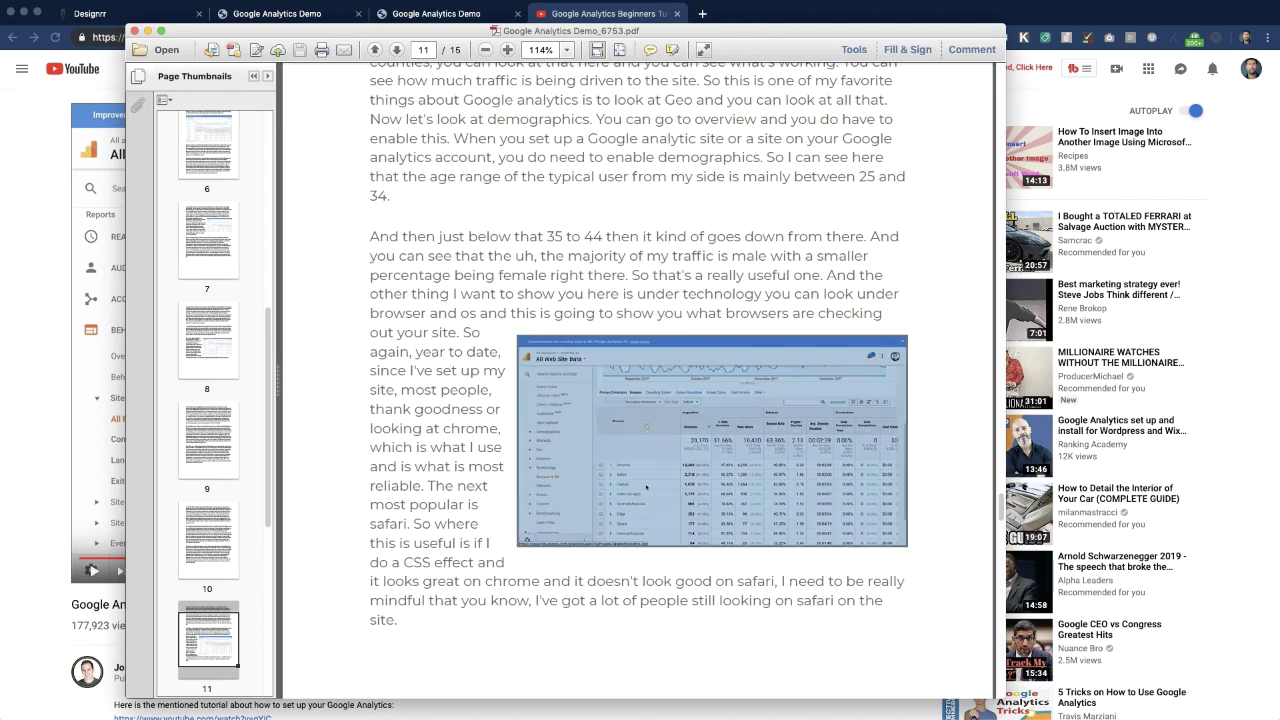
pyautogui.scroll(-10, 647, 430)
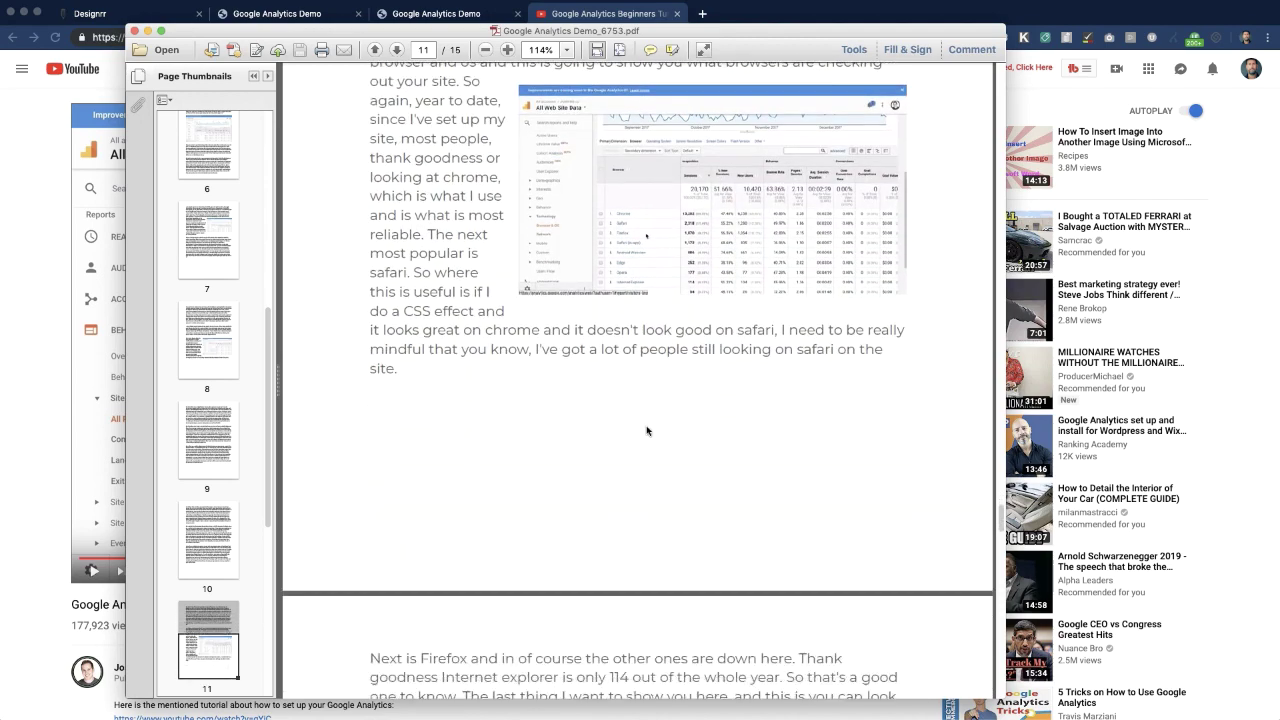
pyautogui.scroll(1, 647, 430)
pyautogui.scroll(-10, 647, 430)
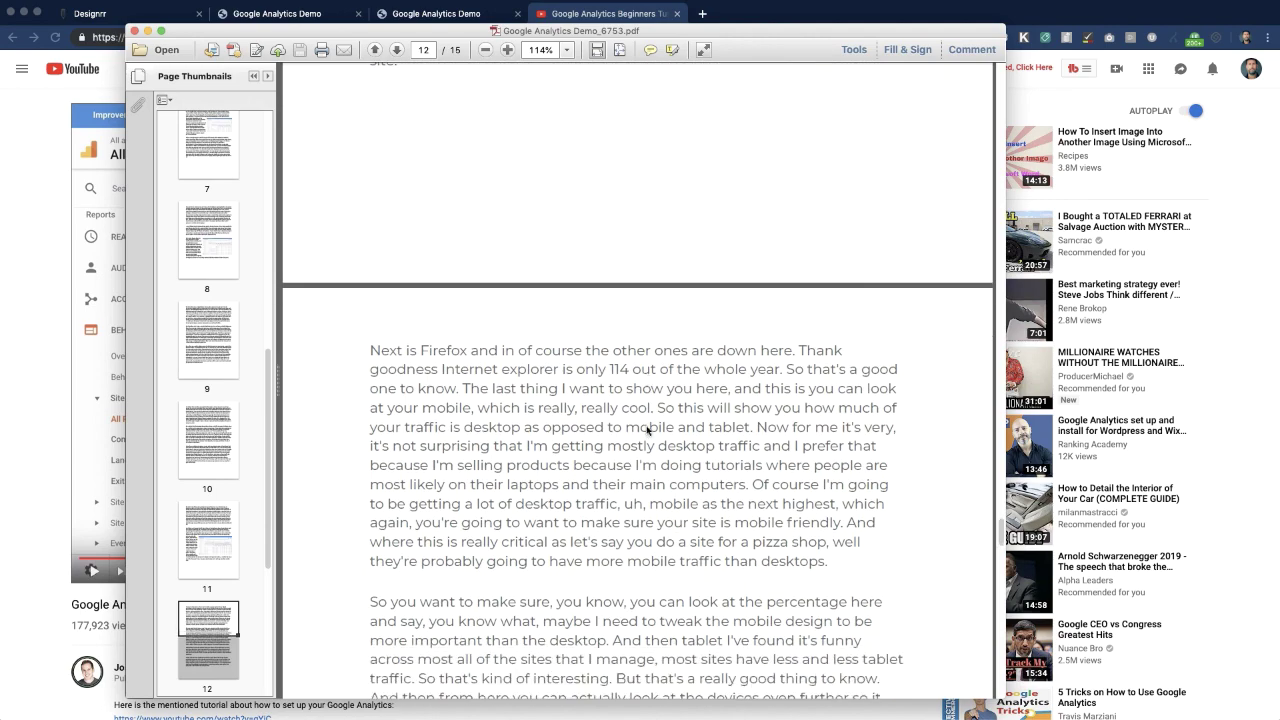
pyautogui.scroll(-3, 647, 430)
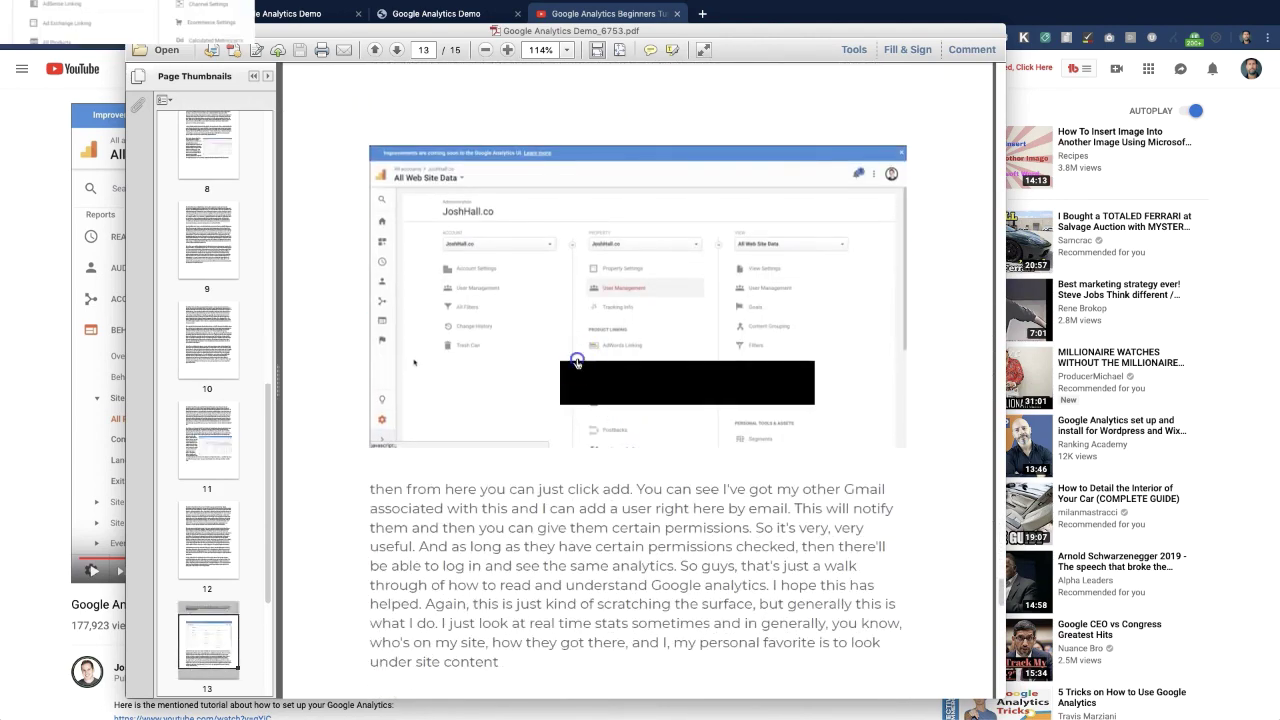
pyautogui.click(575, 363)
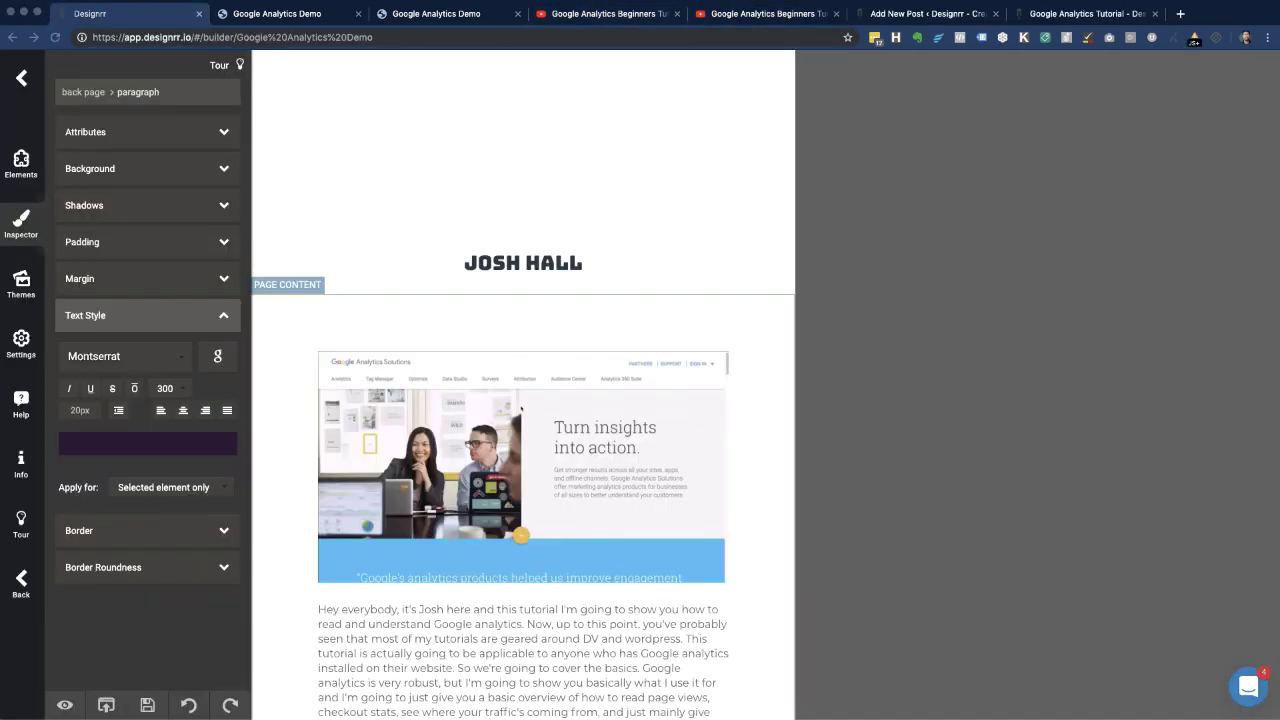
# In Designrr, export the project as HTML with headers/footers and cover removed and styles excluded, and copy the code to the clipboard.
pyautogui.scroll(-10, 425, 573)
pyautogui.scroll(-10, 426, 576)
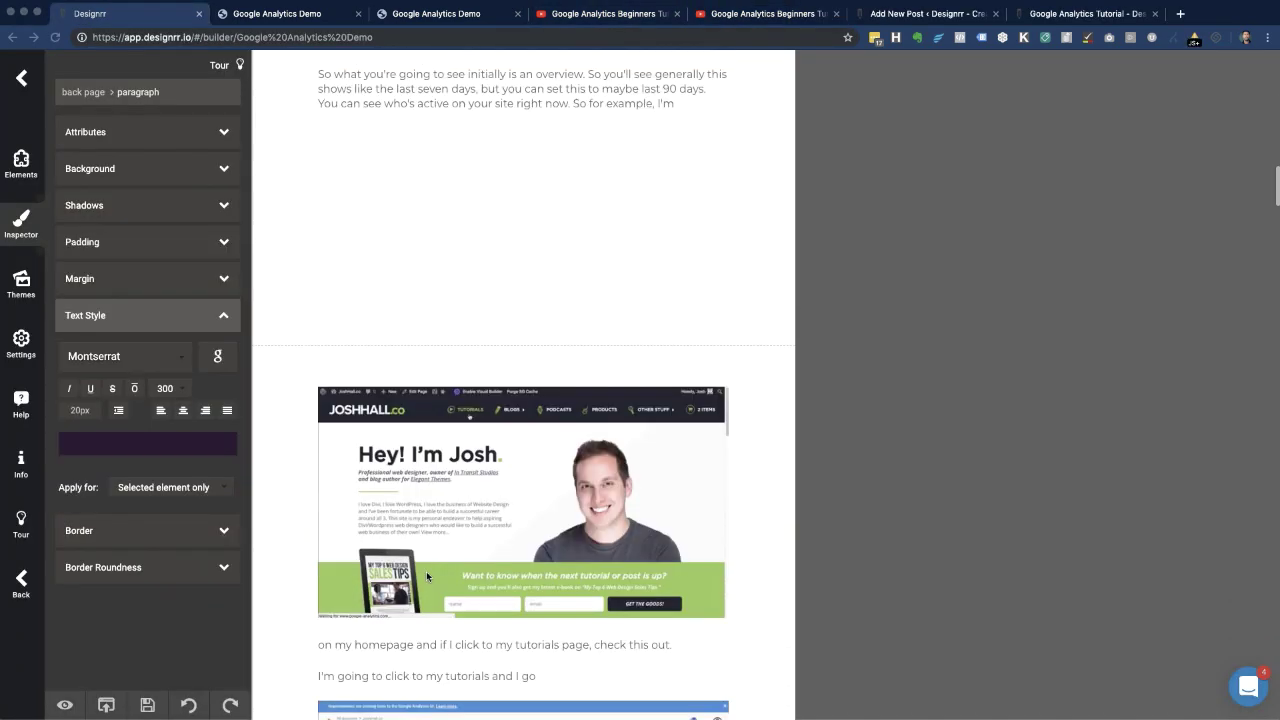
pyautogui.scroll(-2, 407, 622)
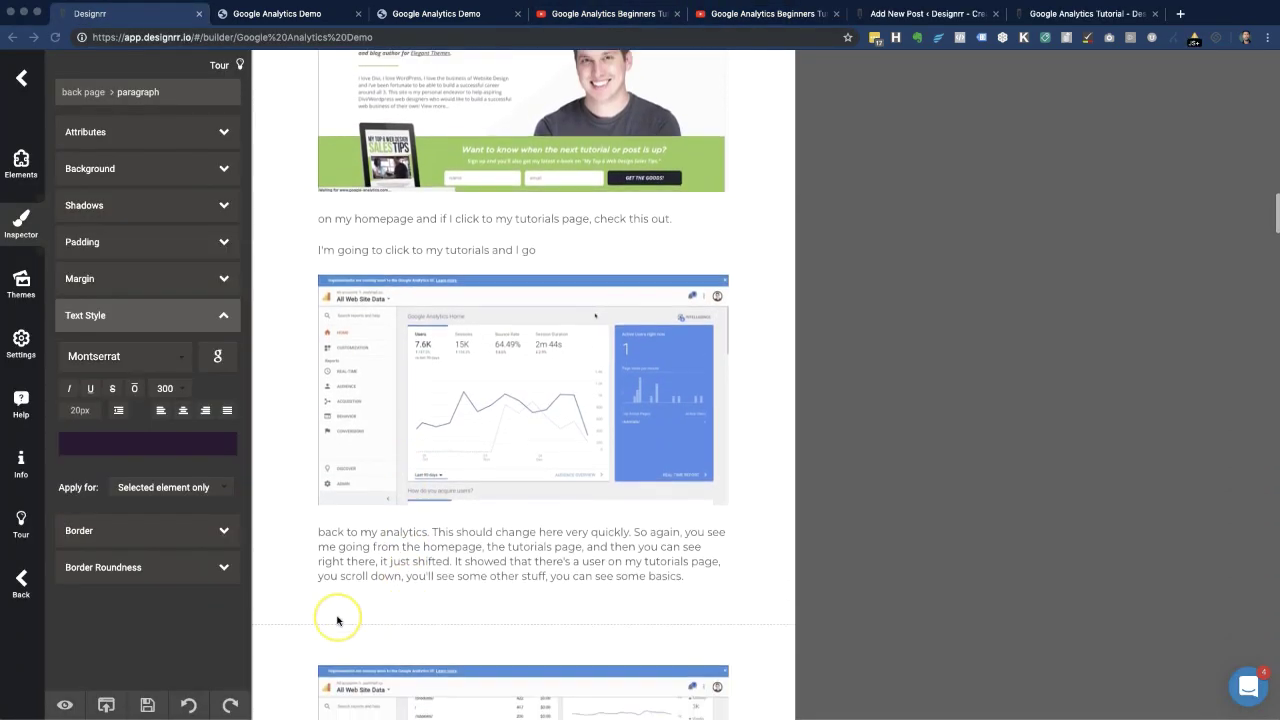
pyautogui.click(106, 704)
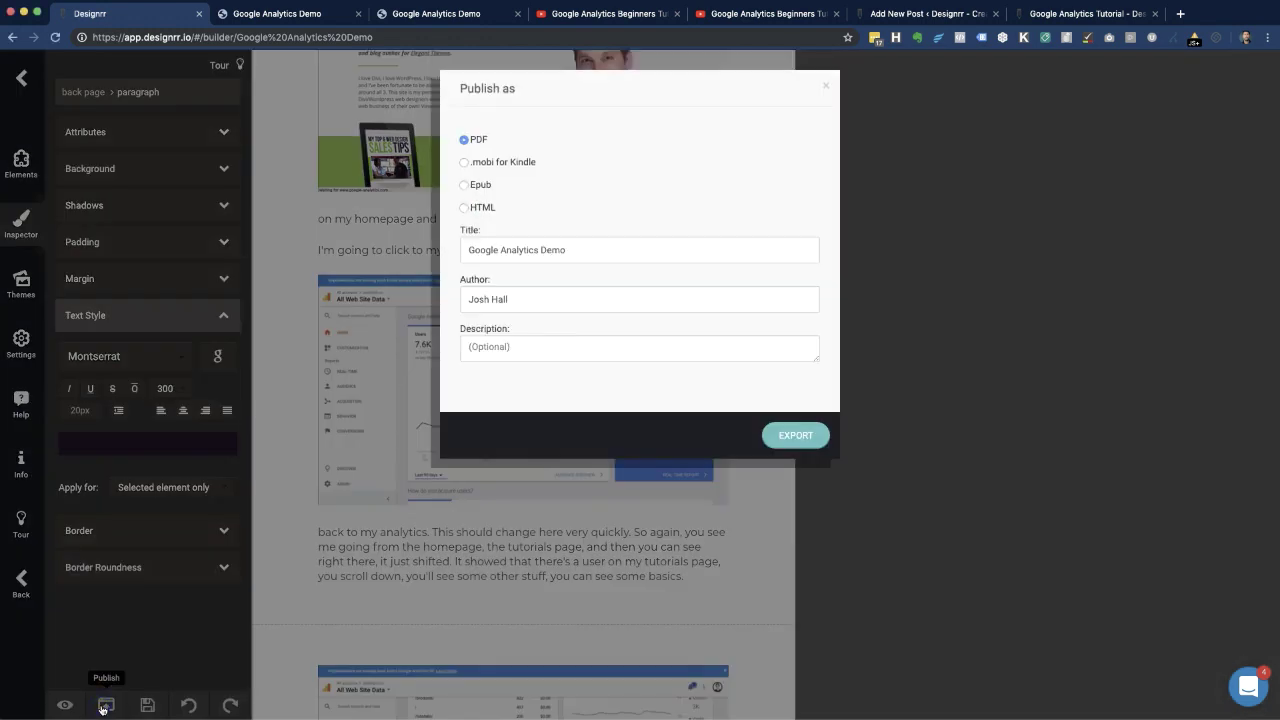
pyautogui.click(465, 209)
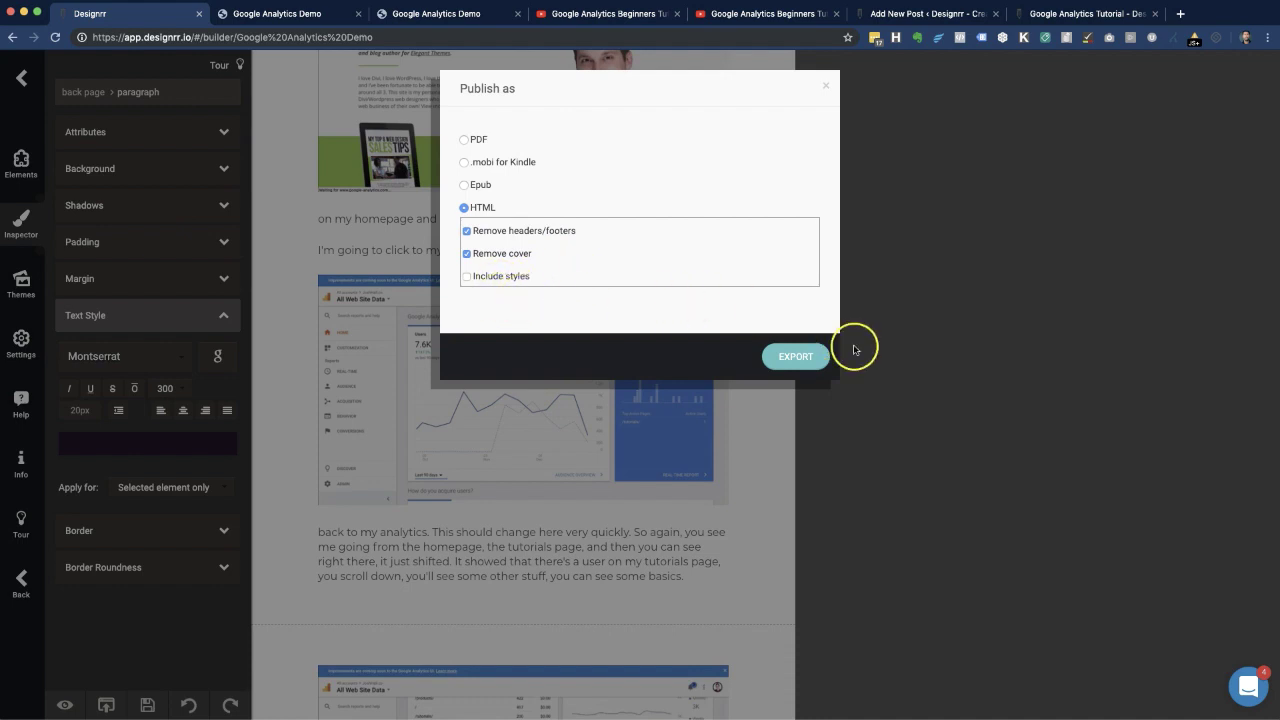
pyautogui.click(807, 363)
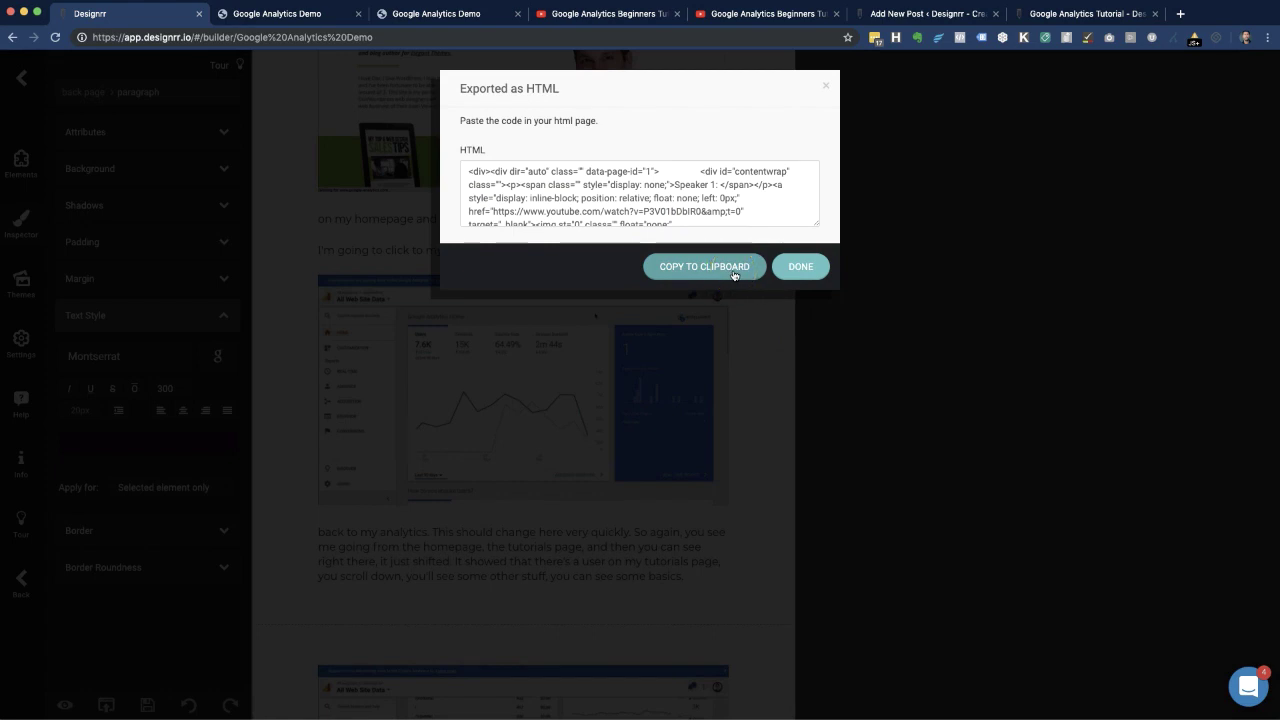
pyautogui.click(734, 267)
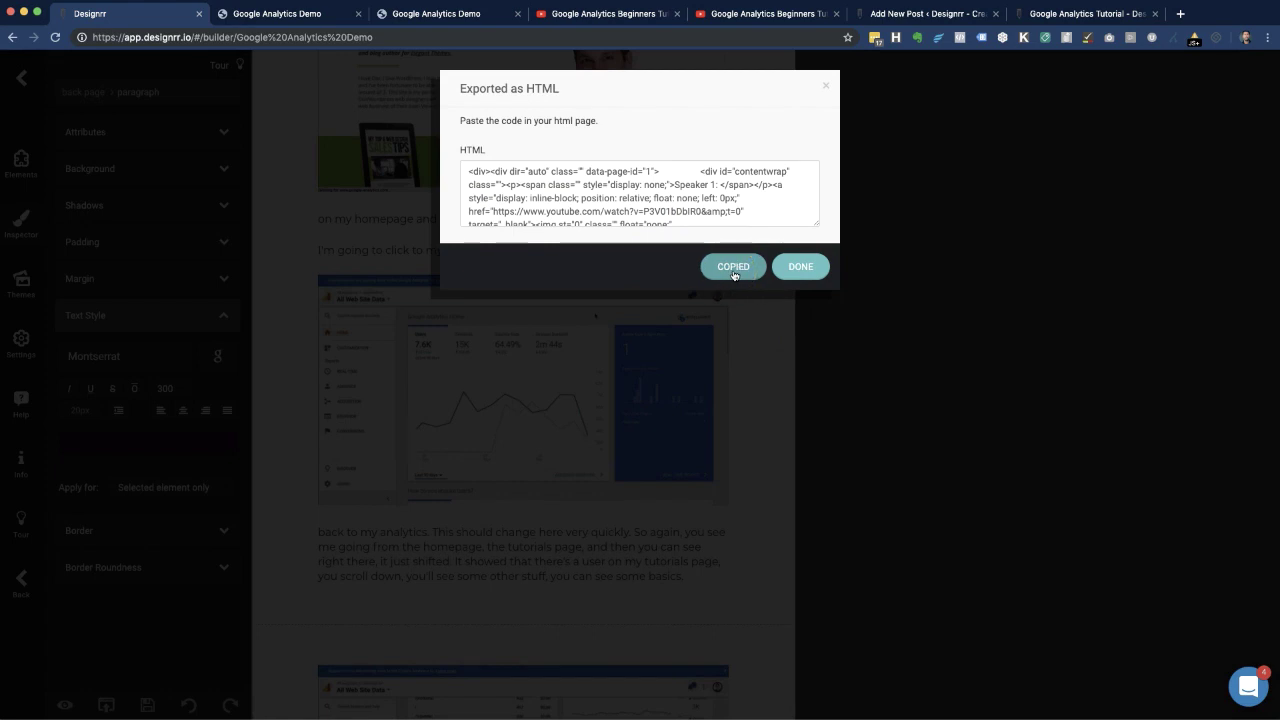
# Switch to the WordPress draft post Google Analytics Tutorial and examine the HTML code in its text editor.
pyautogui.click(940, 15)
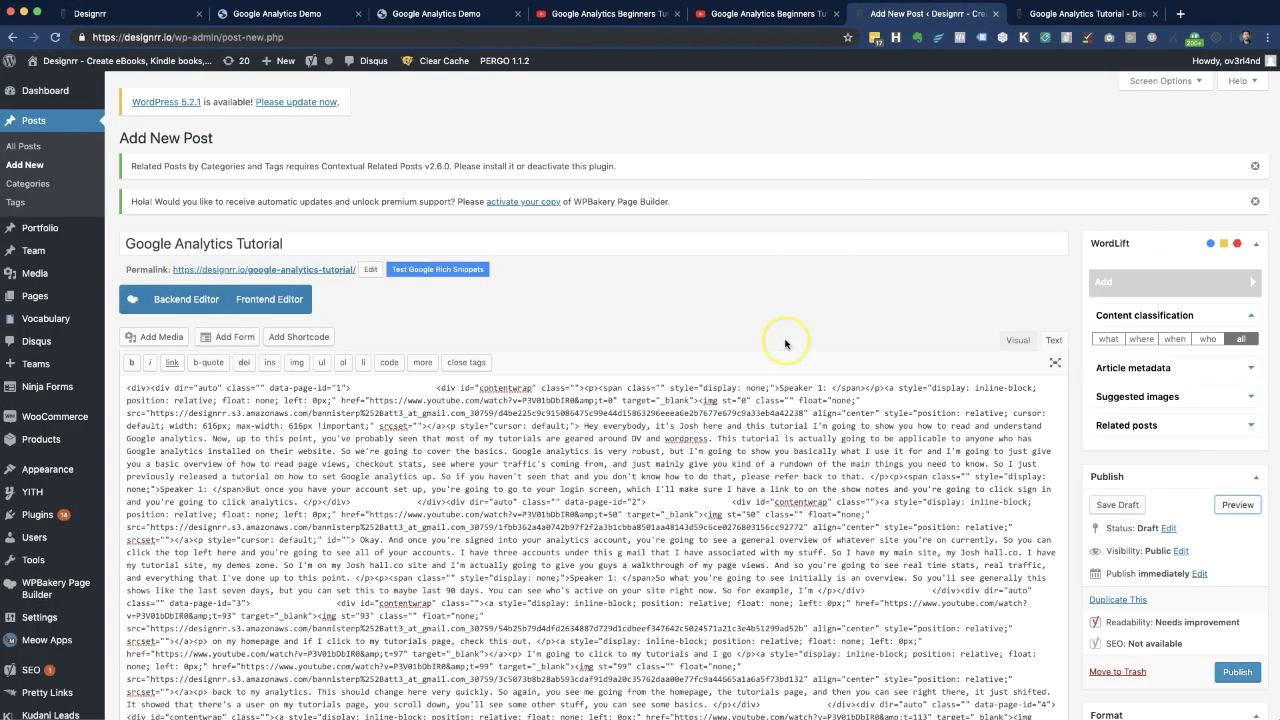
pyautogui.scroll(-4, 704, 487)
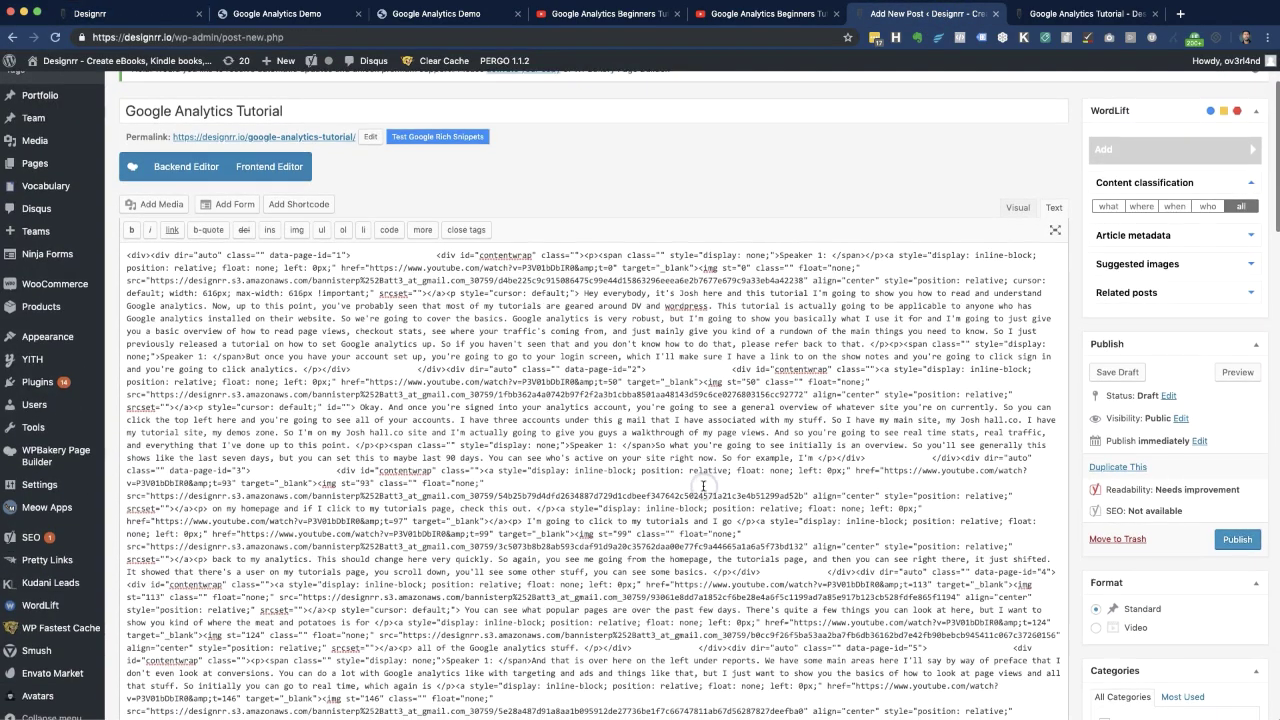
pyautogui.scroll(3, 600, 485)
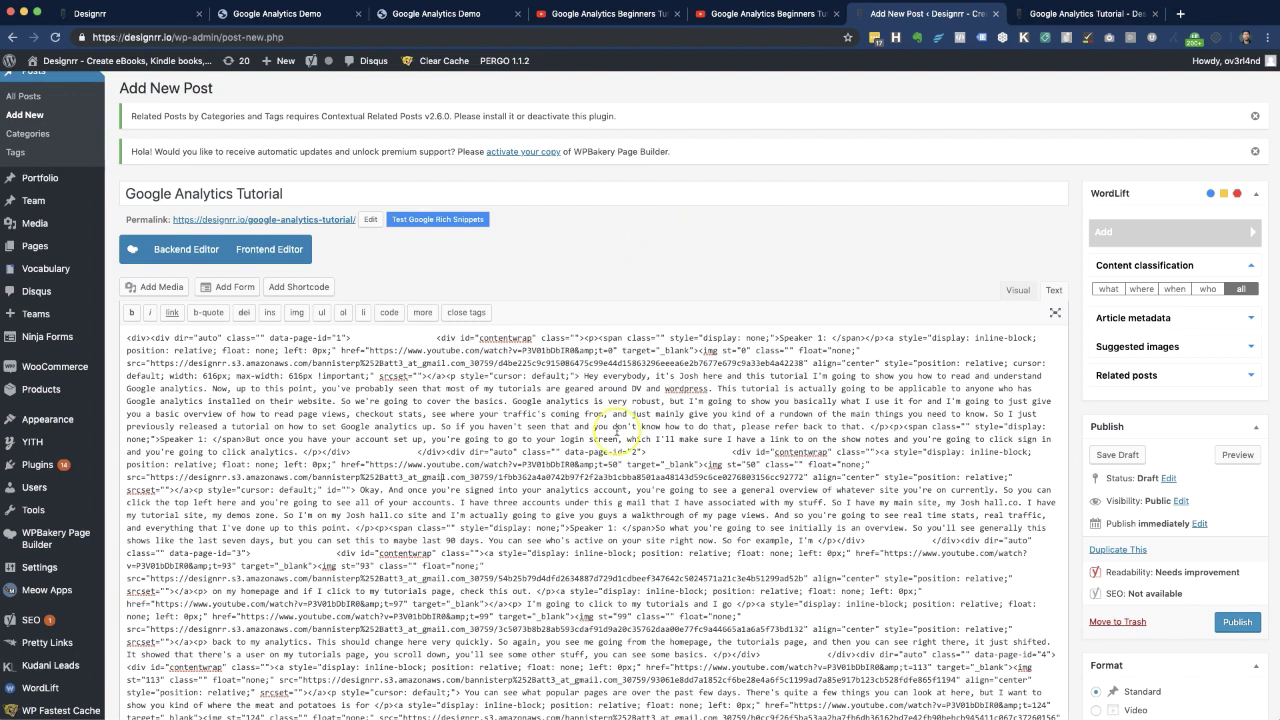
pyautogui.scroll(-1, 521, 489)
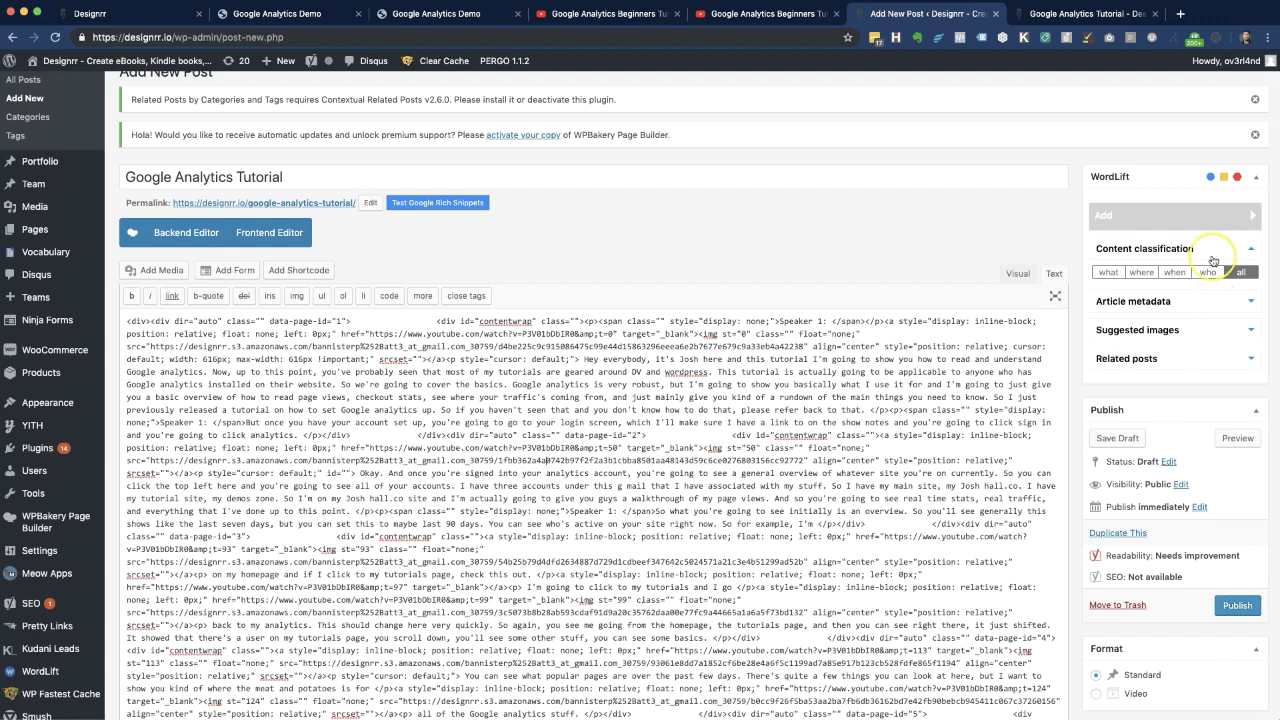
# Open the blog preview of the Google Analytics Tutorial post and look through its text and screenshots.
pyautogui.click(1088, 12)
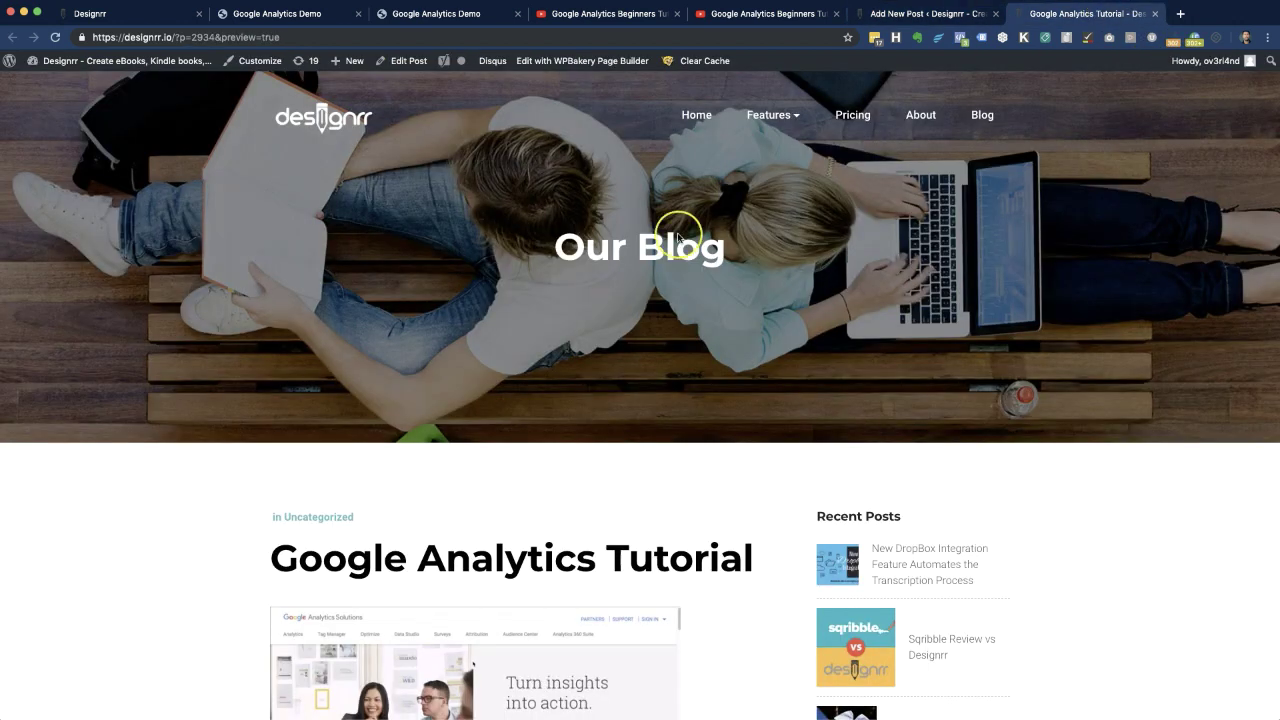
pyautogui.scroll(-8, 678, 238)
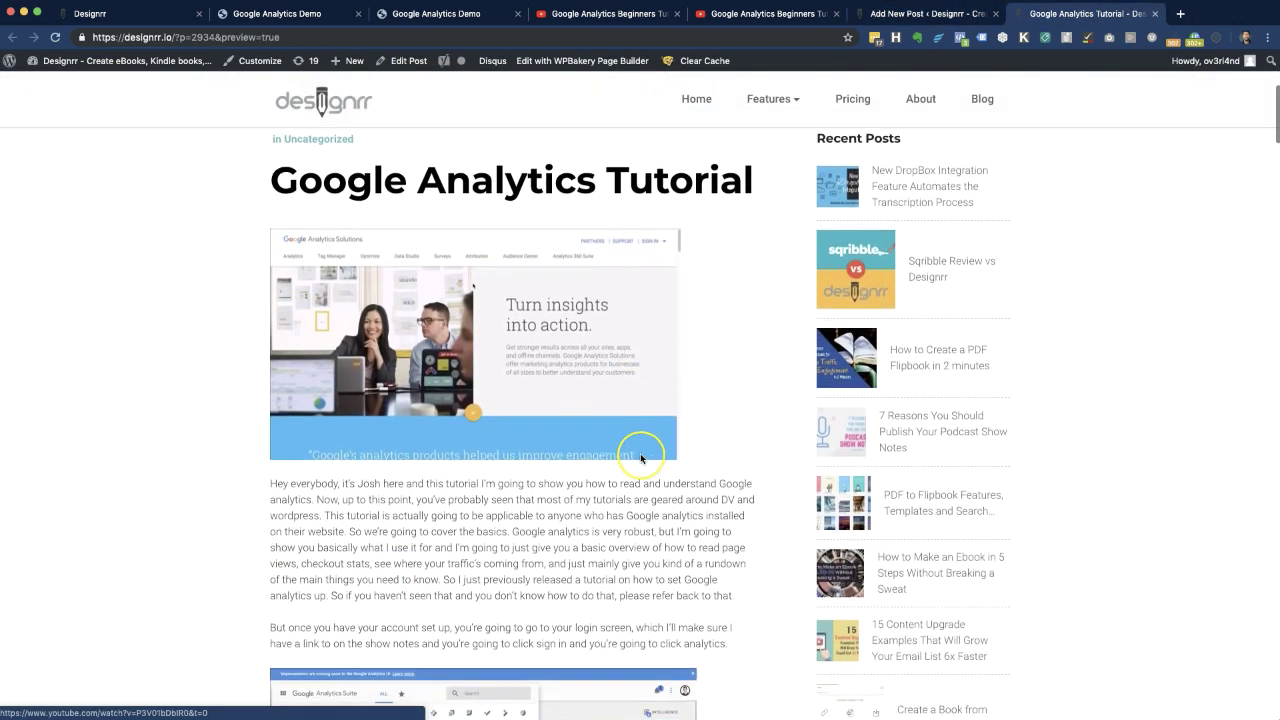
pyautogui.scroll(-6, 503, 425)
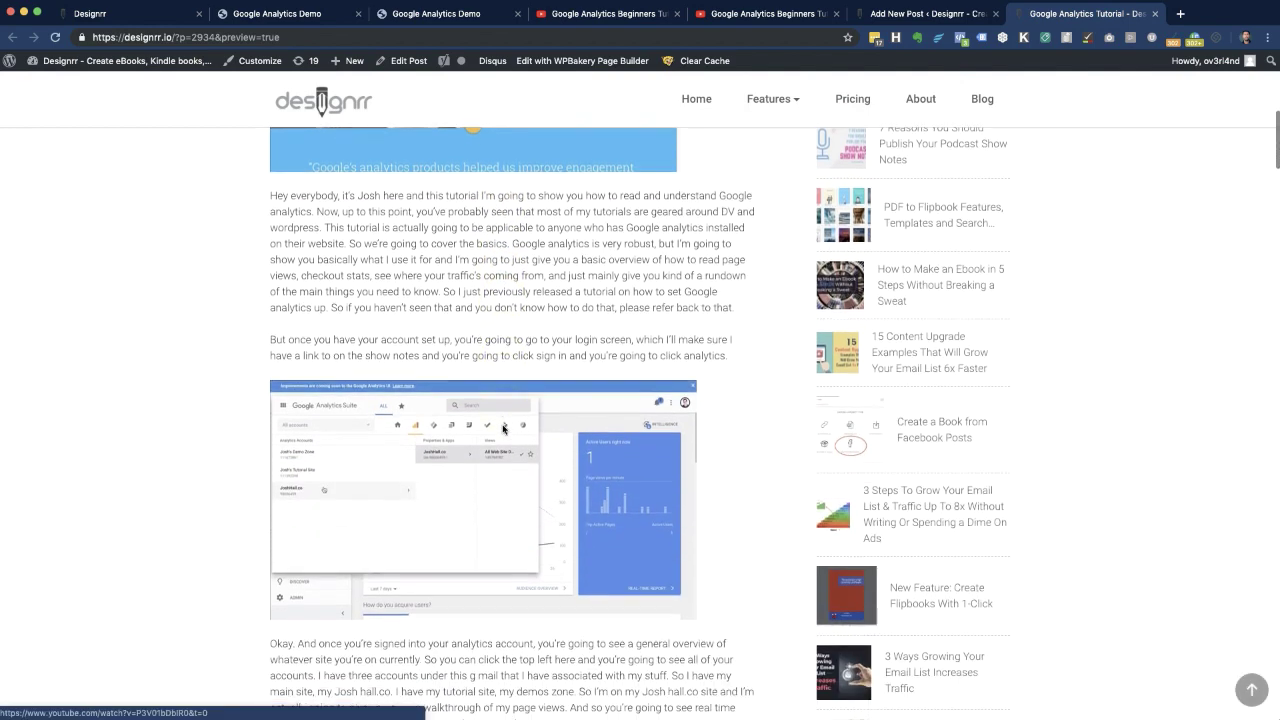
pyautogui.scroll(-5, 503, 428)
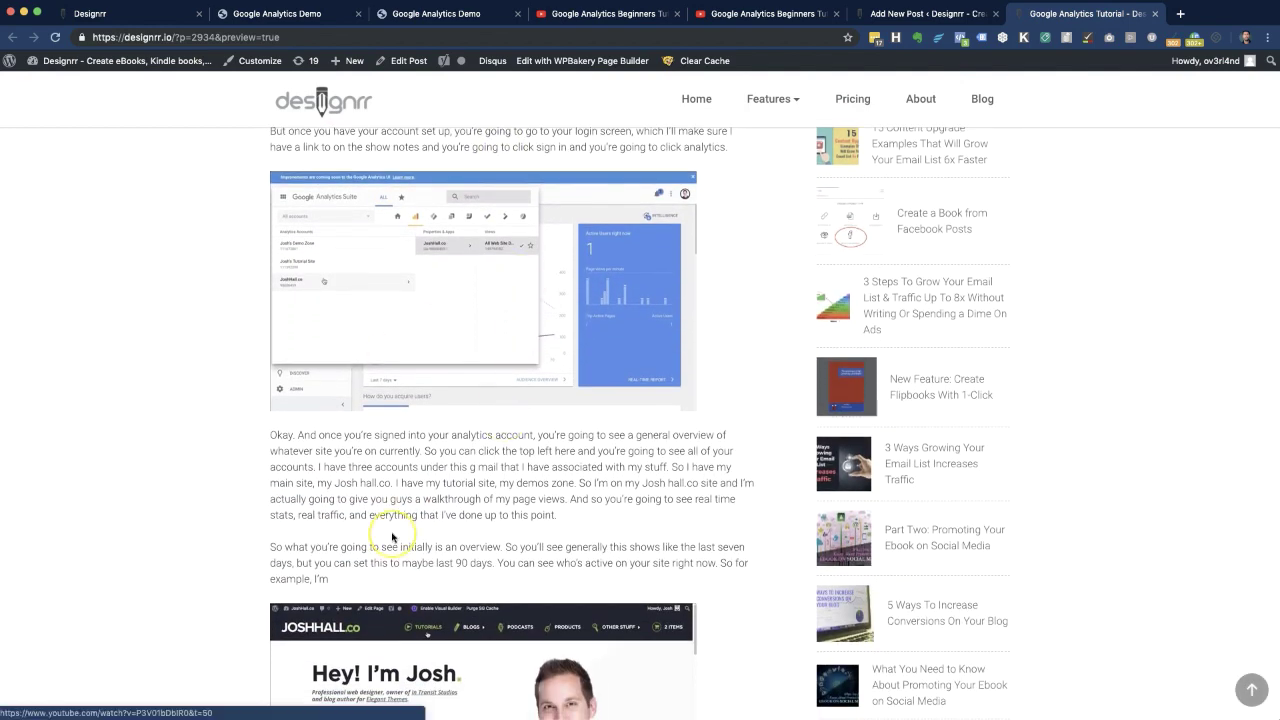
pyautogui.scroll(-20, 392, 537)
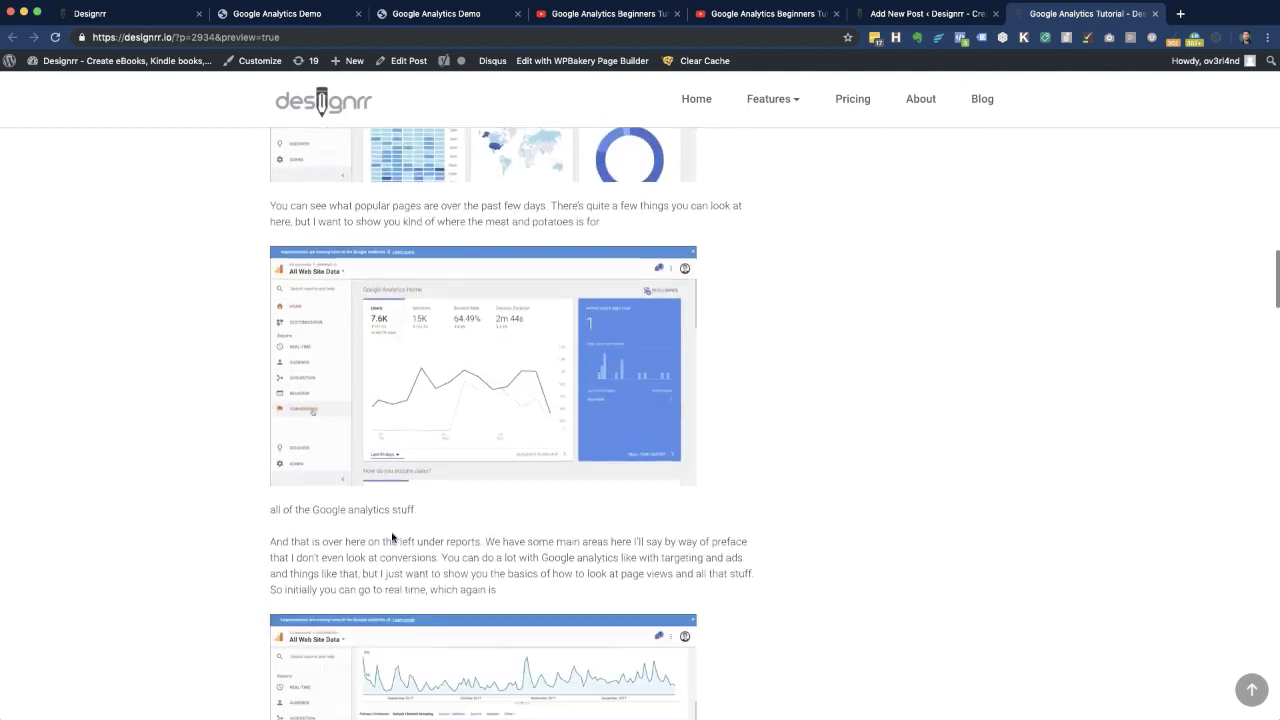
# Examine the blog preview from the real-time section down to the user management screenshot, checking how text wraps around the images.
pyautogui.scroll(-20, 392, 537)
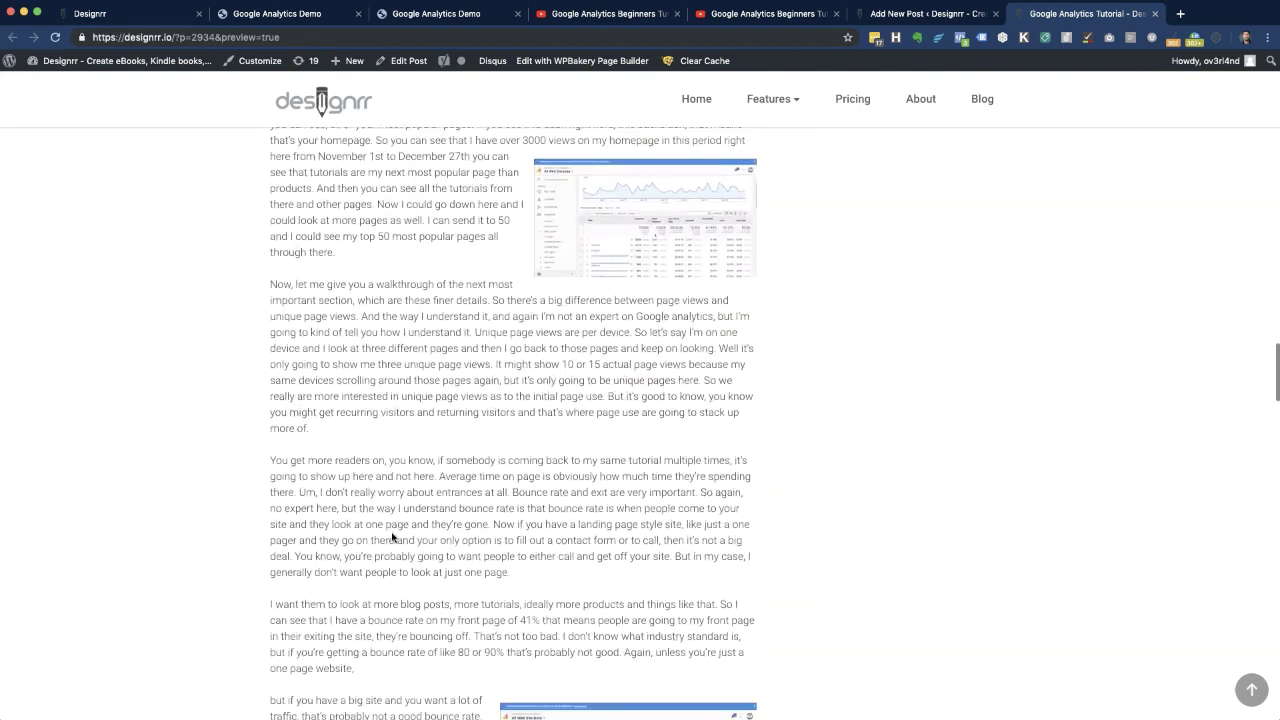
pyautogui.scroll(-2, 392, 537)
pyautogui.scroll(-8, 465, 326)
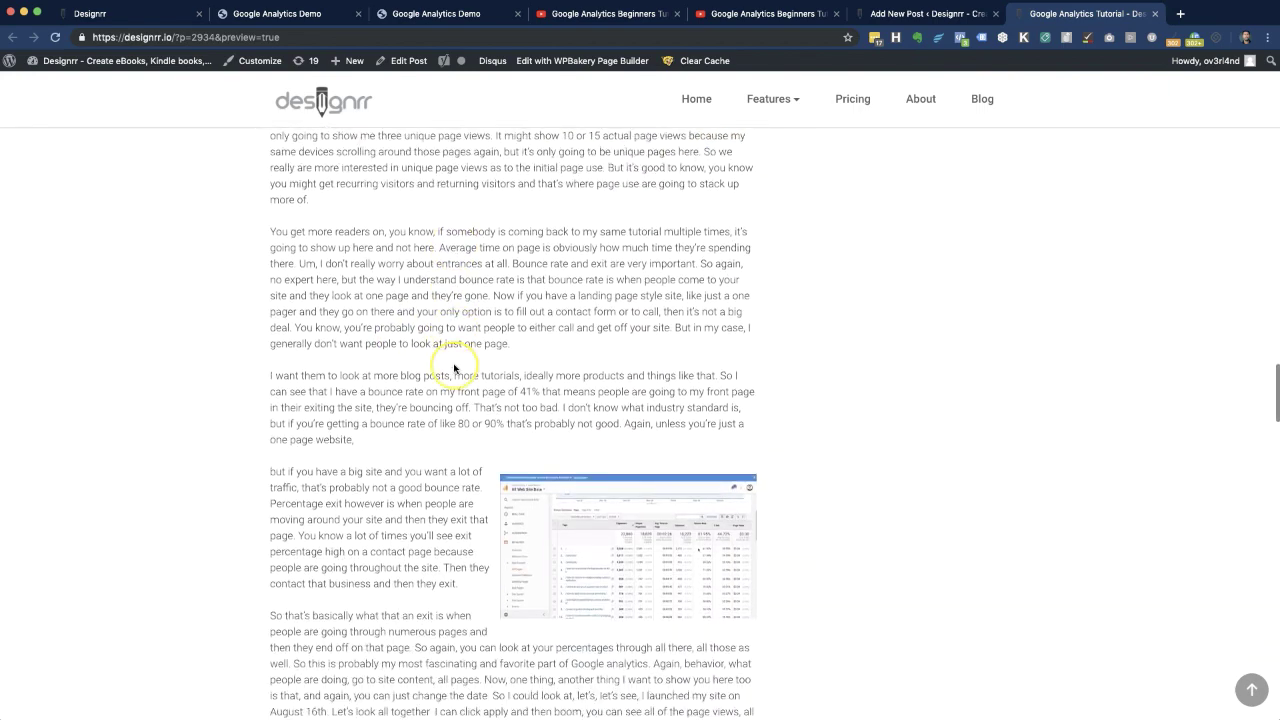
pyautogui.scroll(-3, 449, 488)
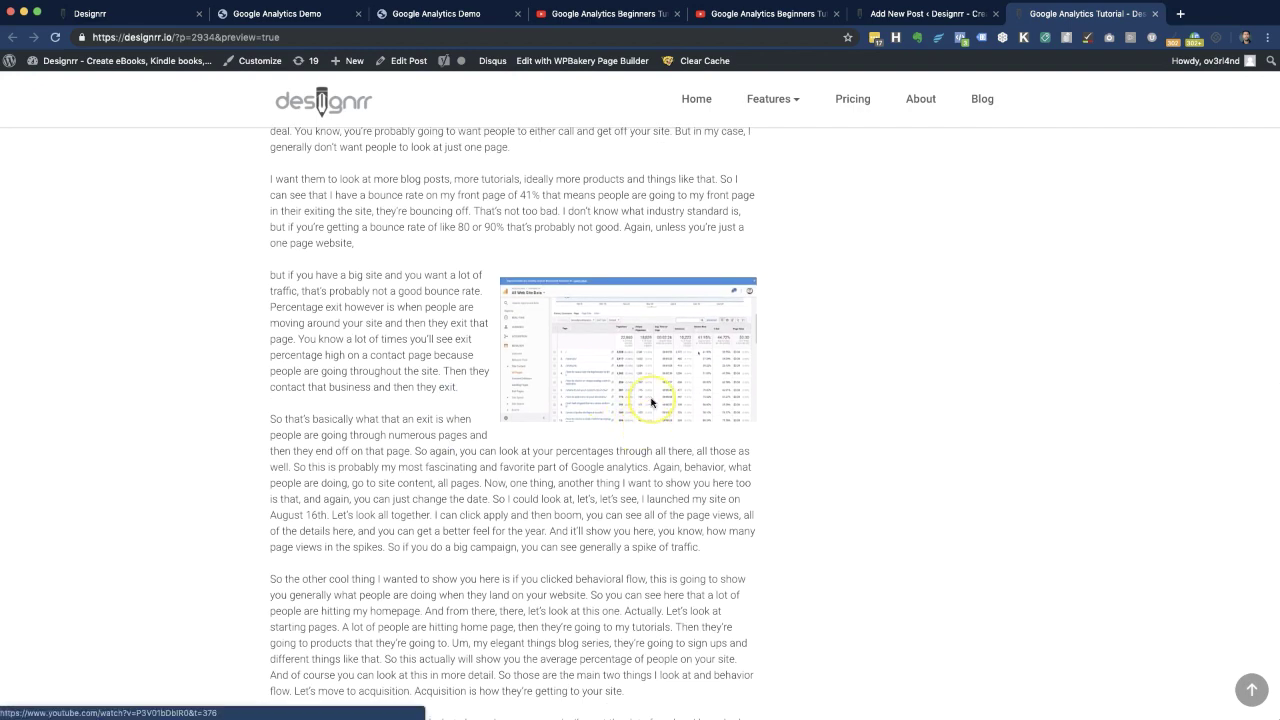
pyautogui.scroll(-2, 654, 410)
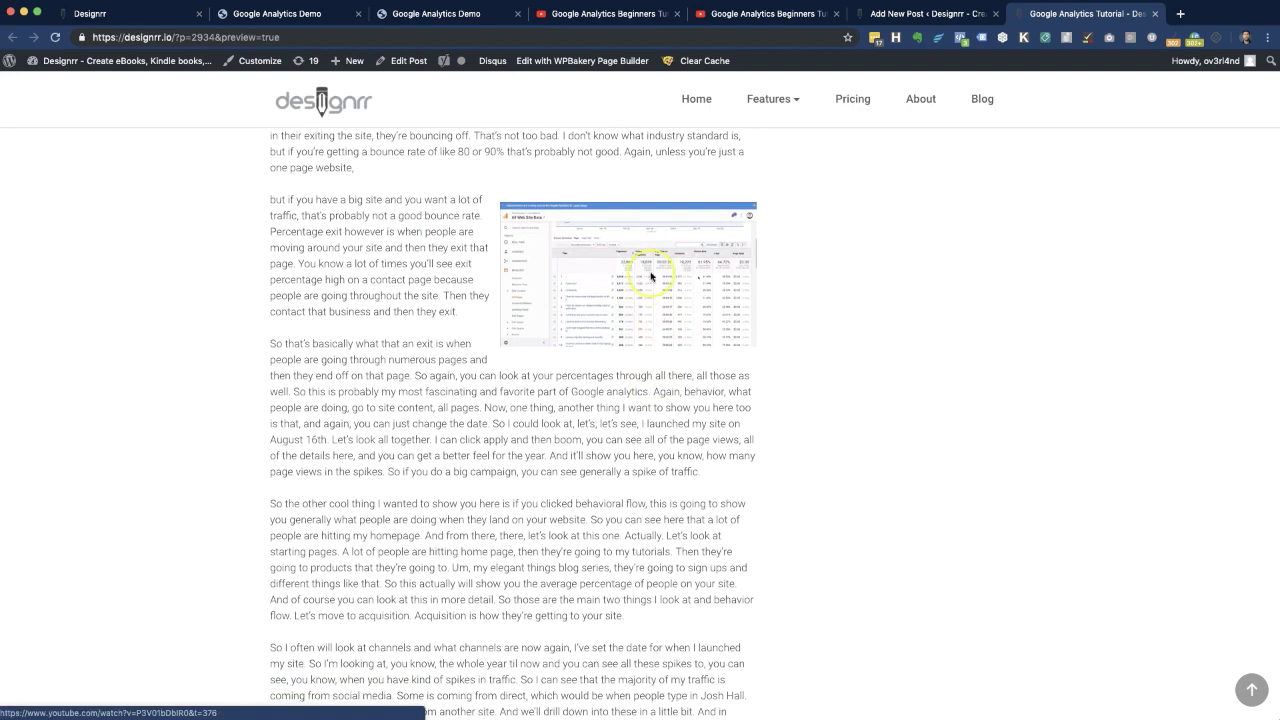
pyautogui.scroll(-15, 344, 322)
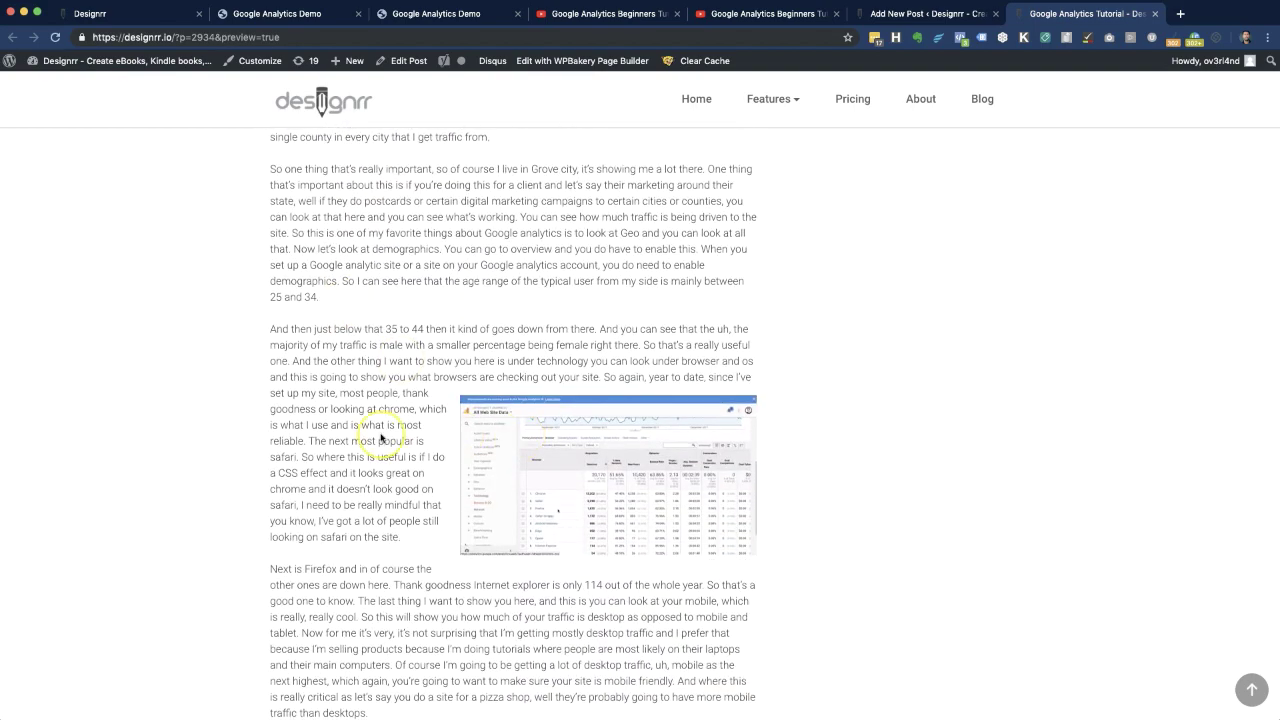
pyautogui.scroll(-20, 507, 493)
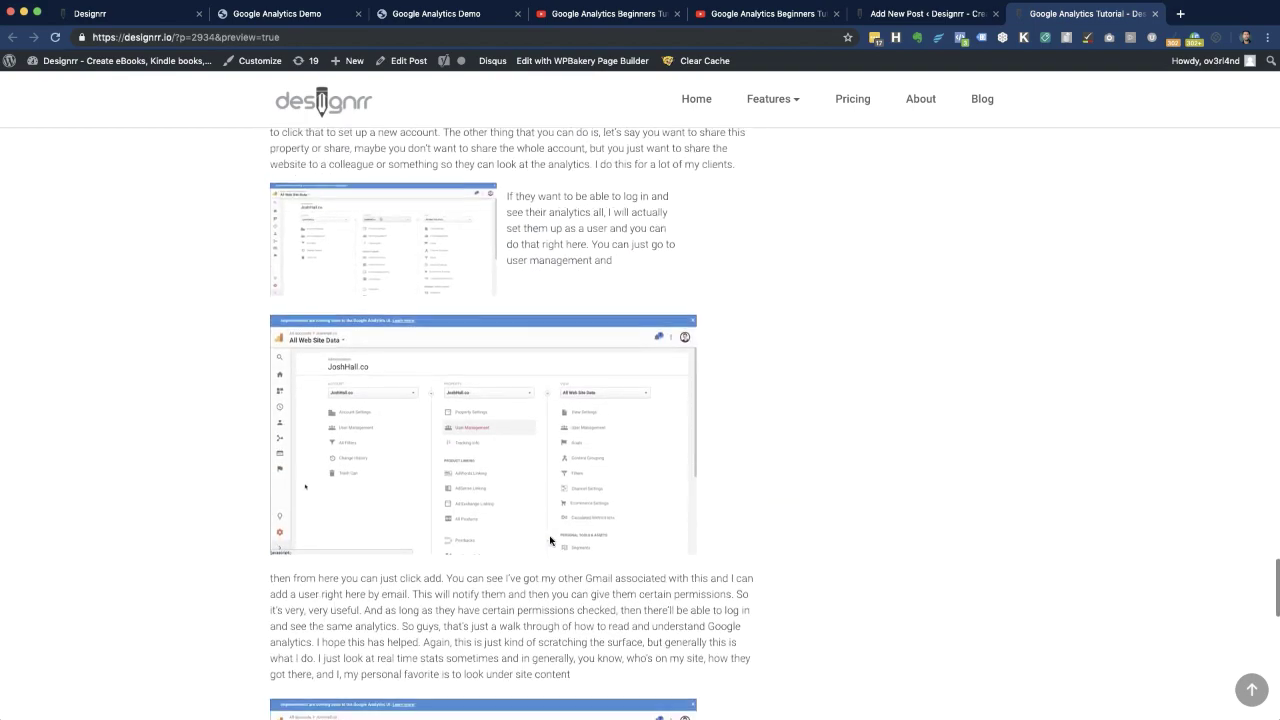
# Open the large user management screenshot's link in a new browser tab and pause the YouTube video it starts.
pyautogui.rightClick(624, 433)
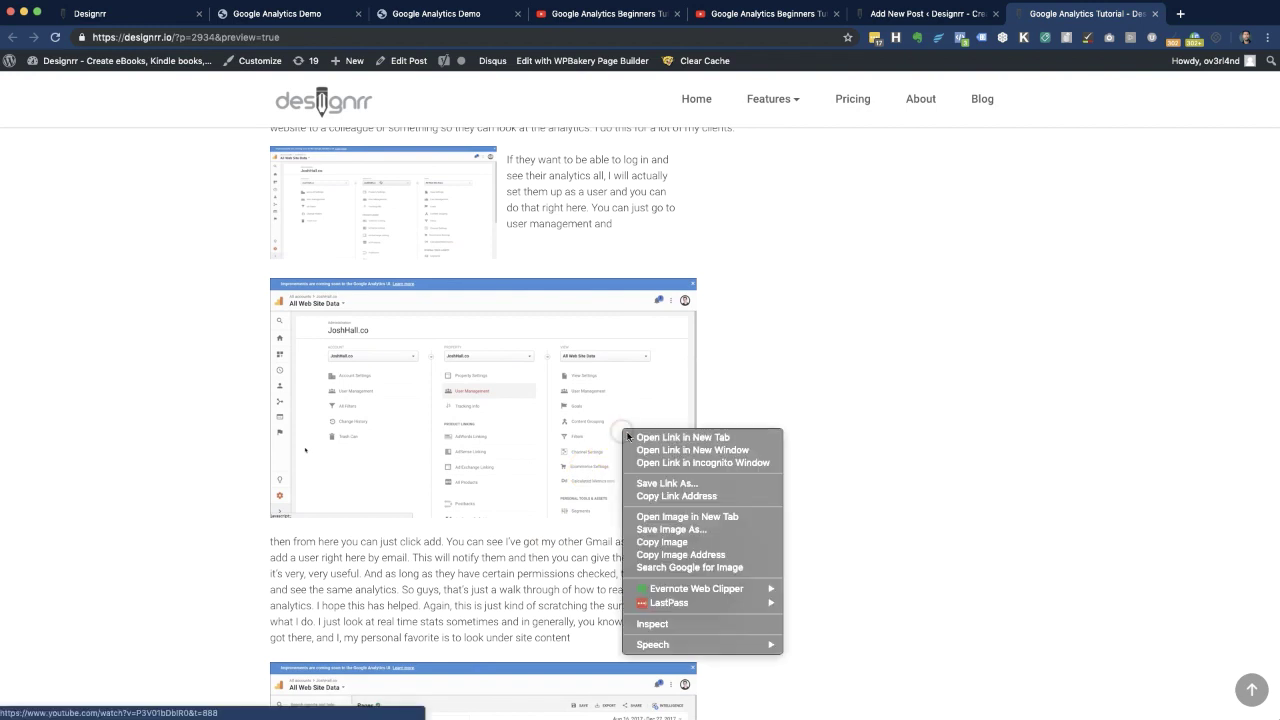
pyautogui.click(643, 443)
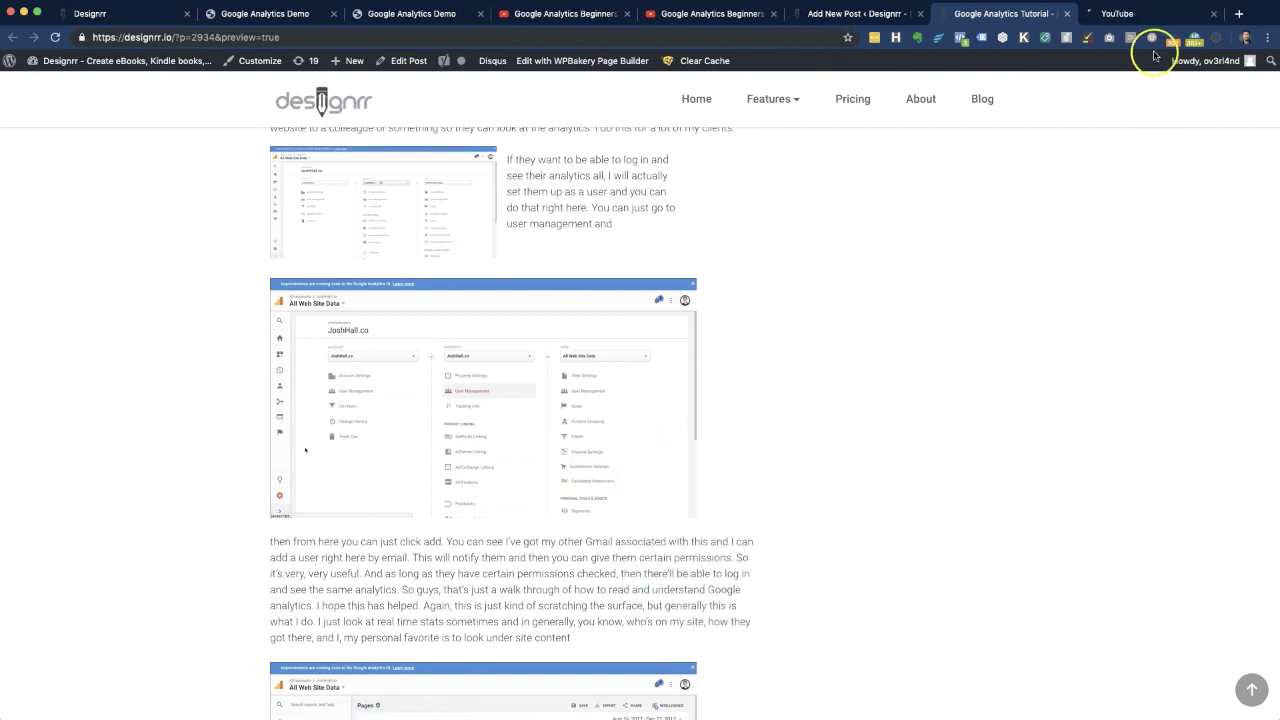
pyautogui.click(1132, 14)
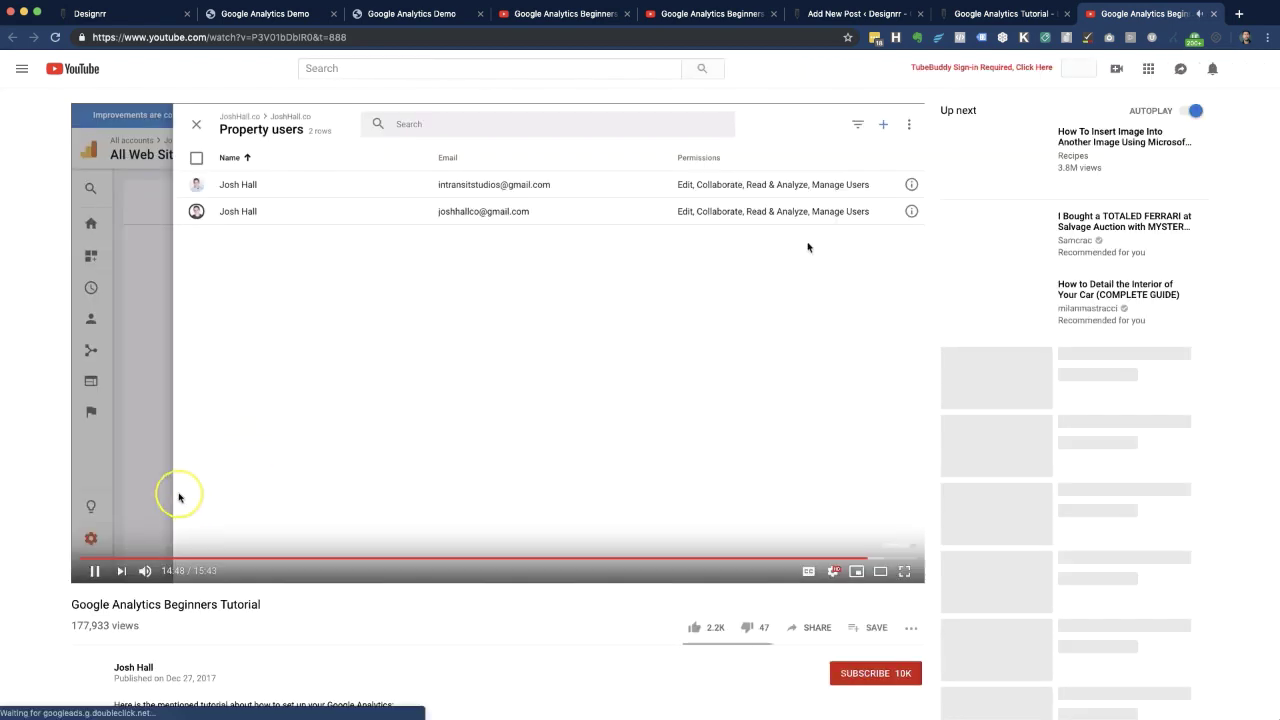
pyautogui.click(345, 430)
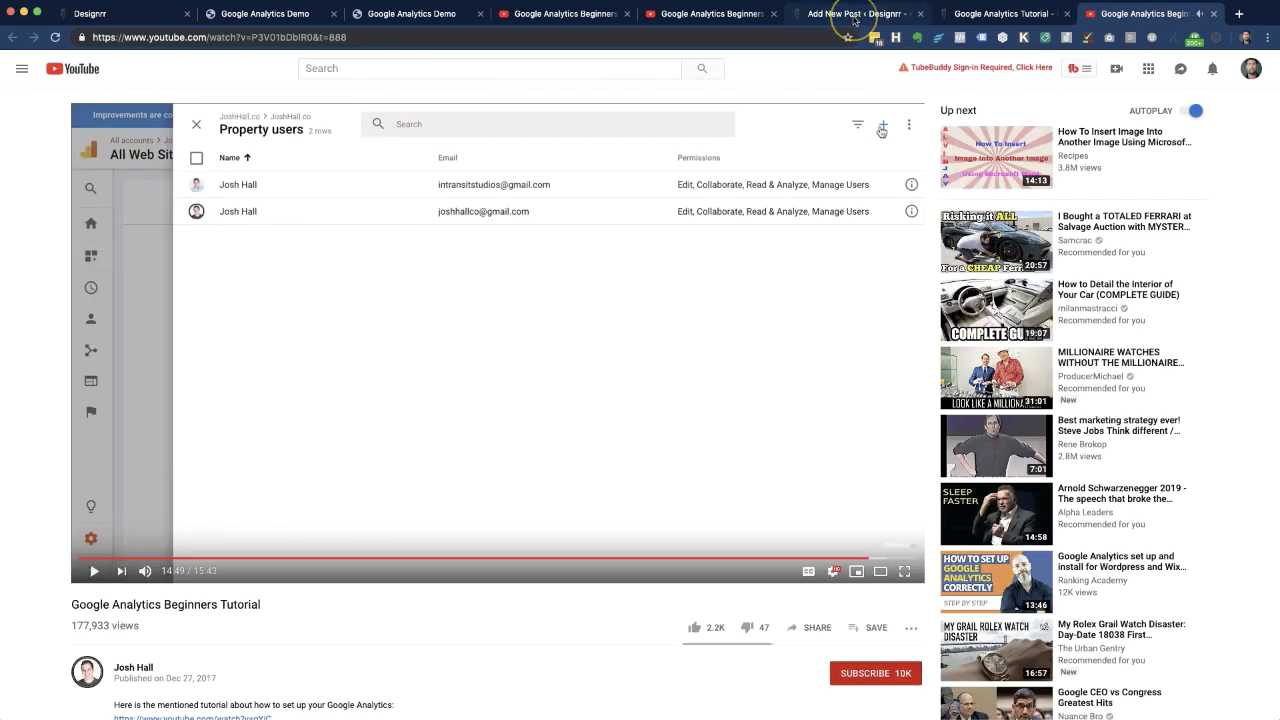
# Return to the blog preview and review the post from its closing section back up to the introduction.
pyautogui.click(1000, 14)
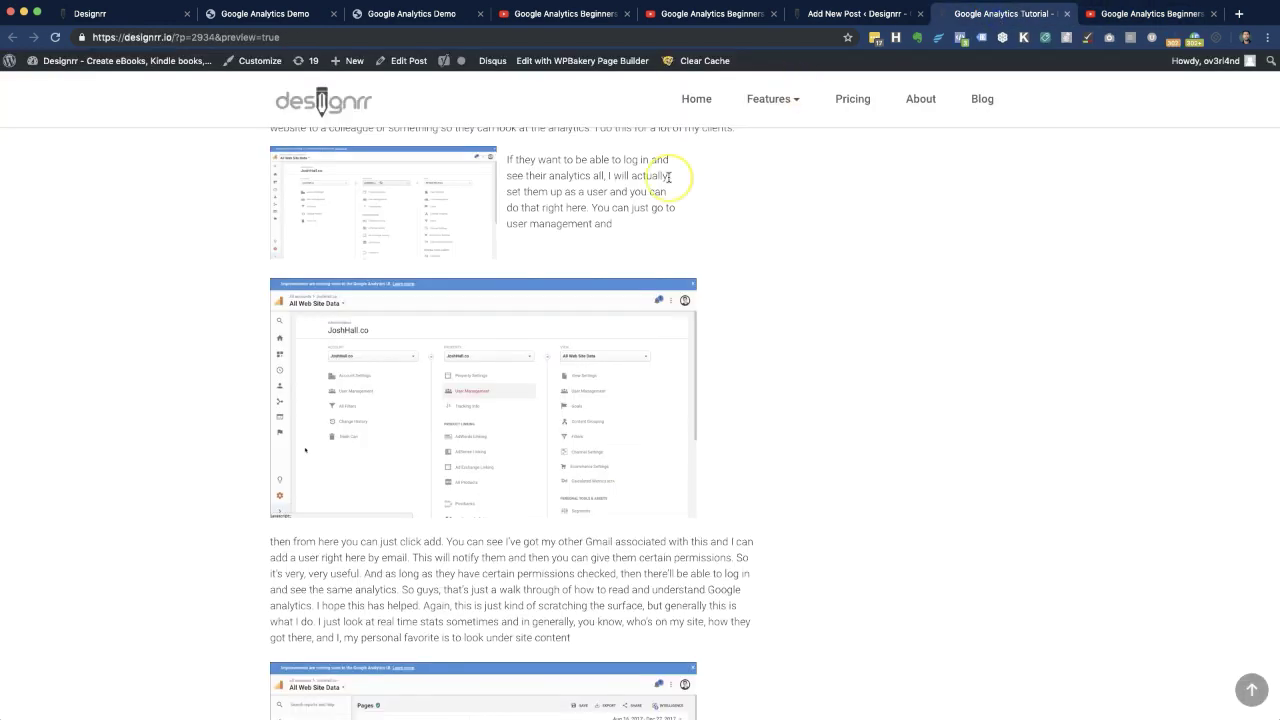
pyautogui.scroll(-7, 517, 368)
pyautogui.scroll(3, 519, 372)
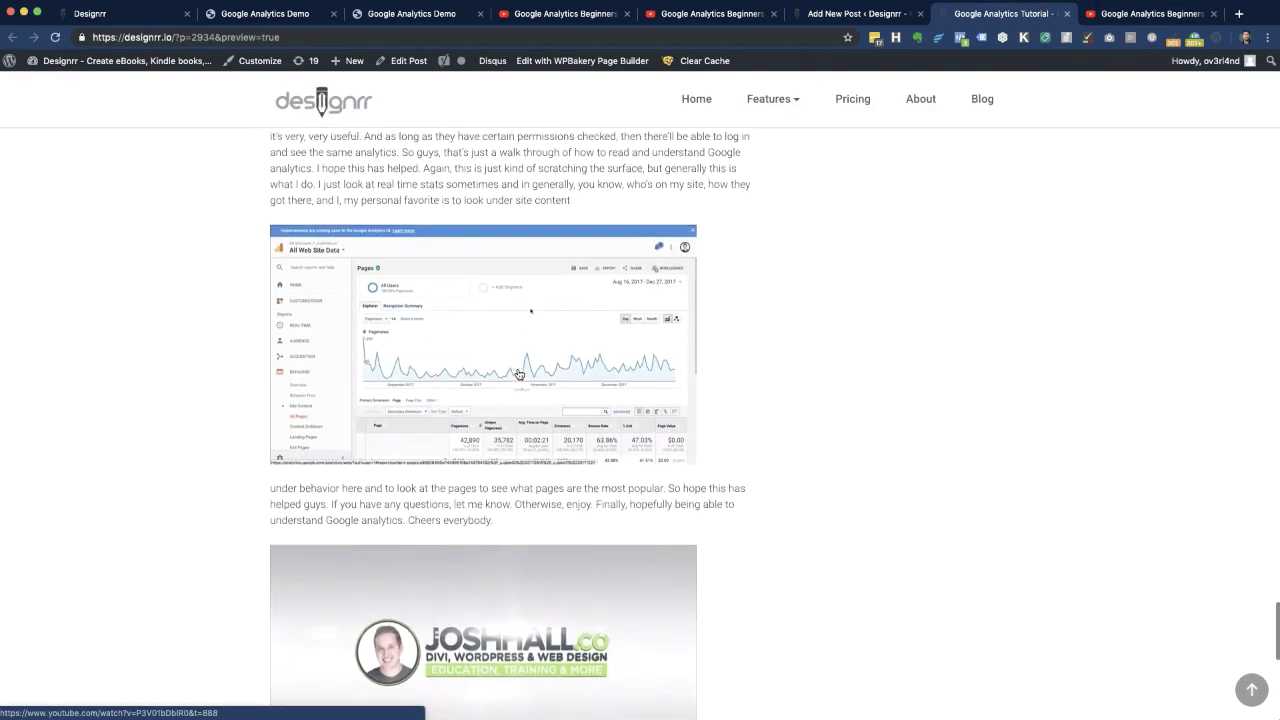
pyautogui.scroll(5, 566, 358)
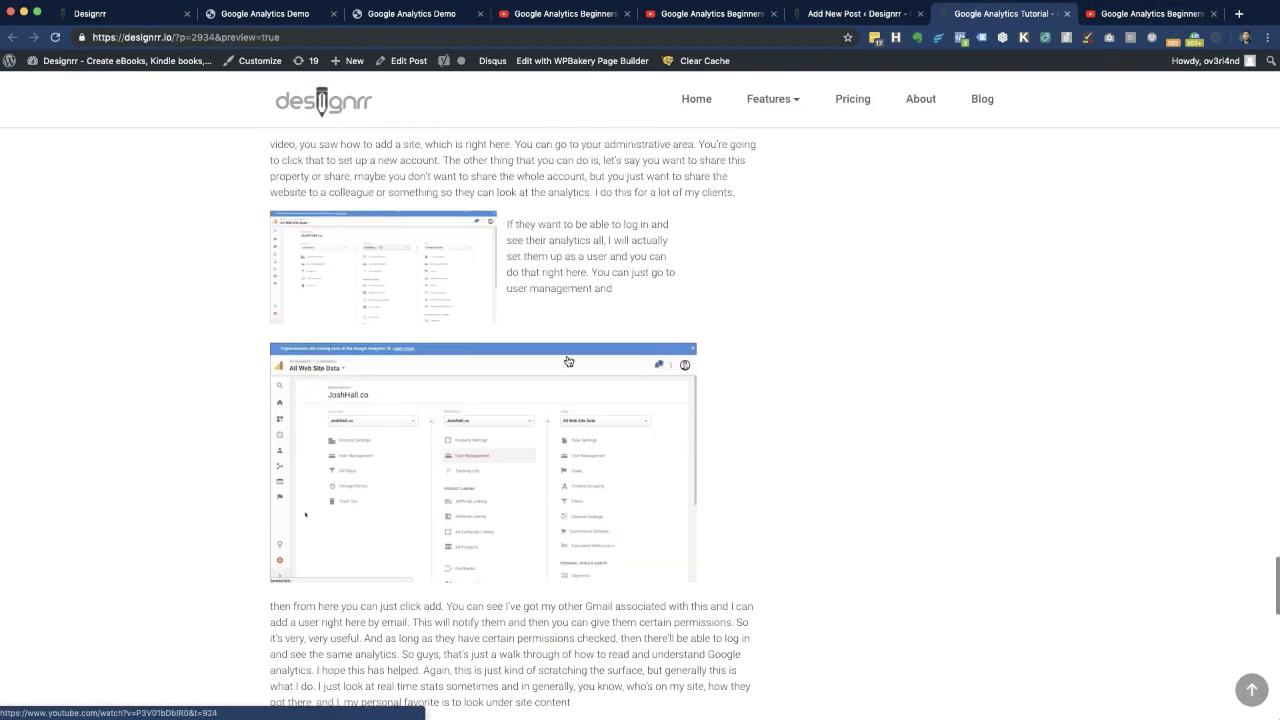
pyautogui.scroll(6, 568, 360)
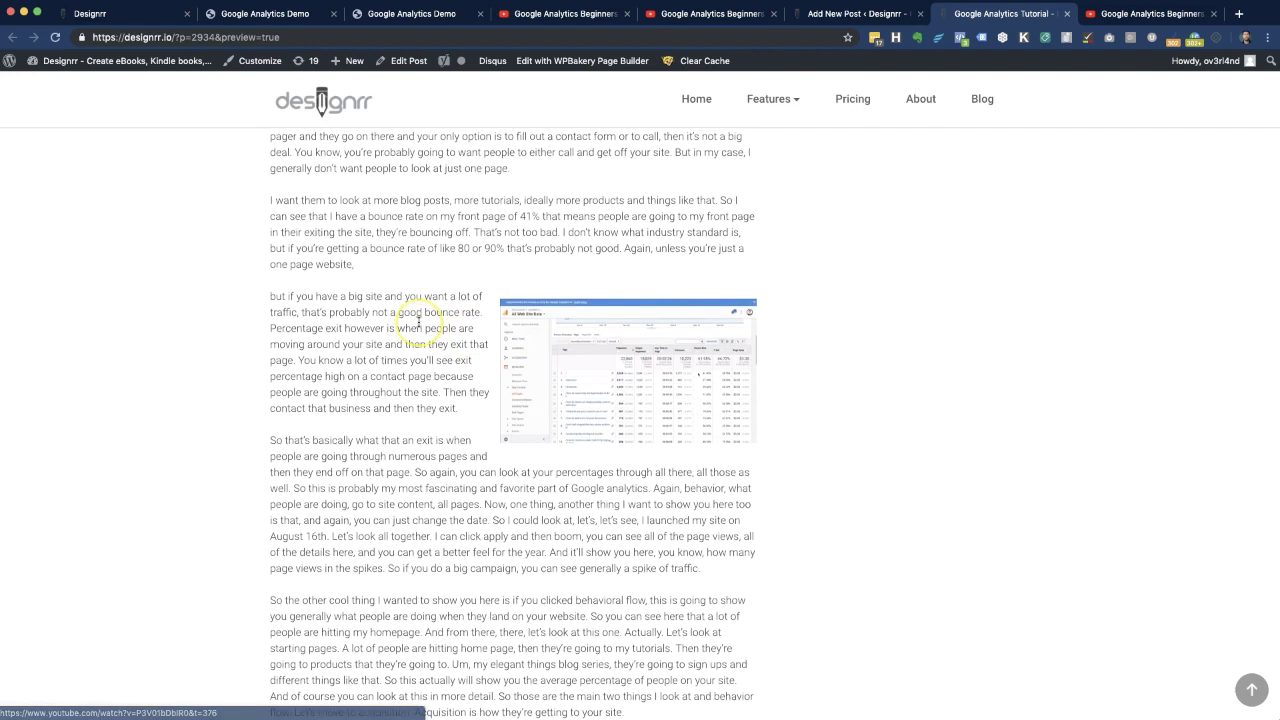
pyautogui.scroll(4, 420, 322)
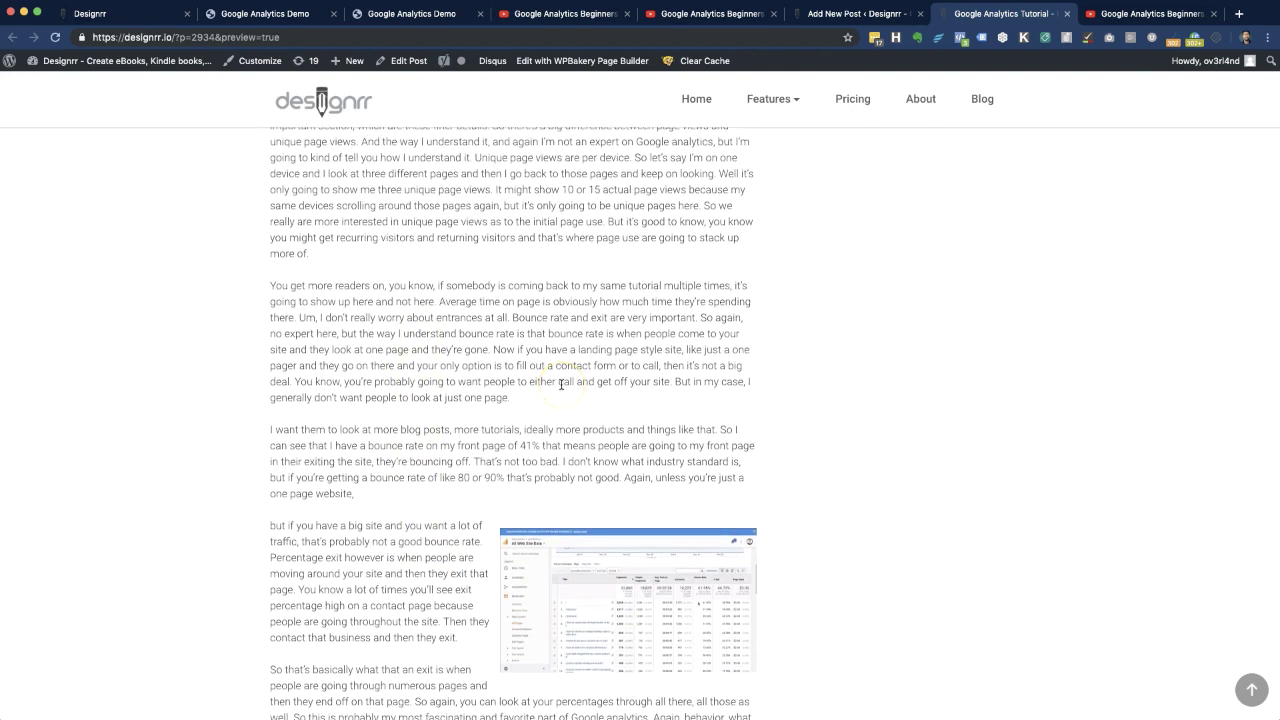
pyautogui.scroll(10, 561, 384)
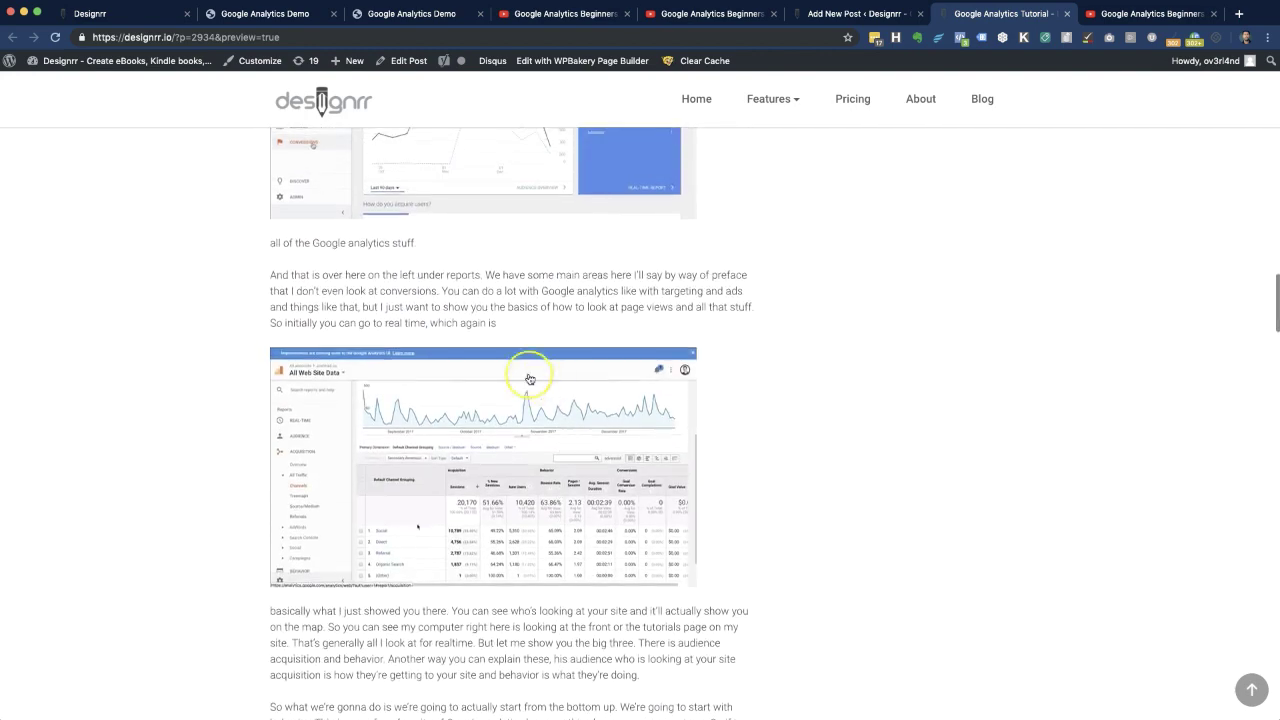
pyautogui.scroll(1, 535, 331)
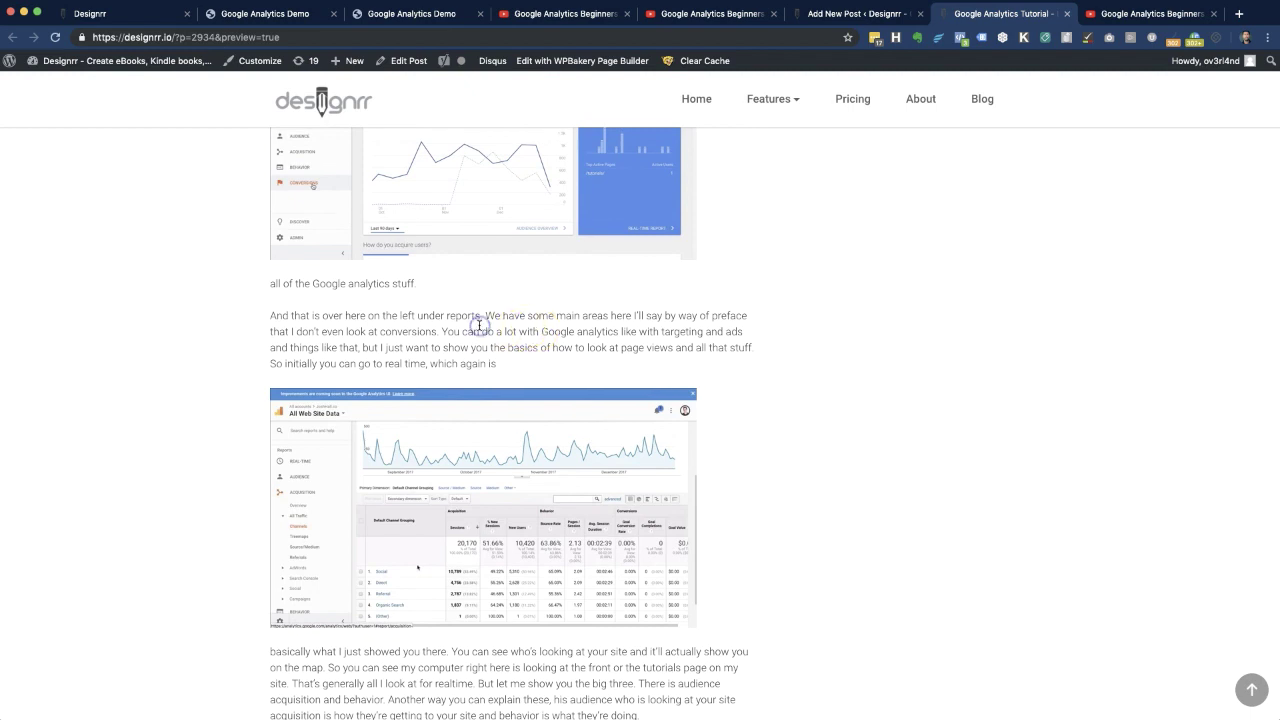
pyautogui.scroll(7, 480, 325)
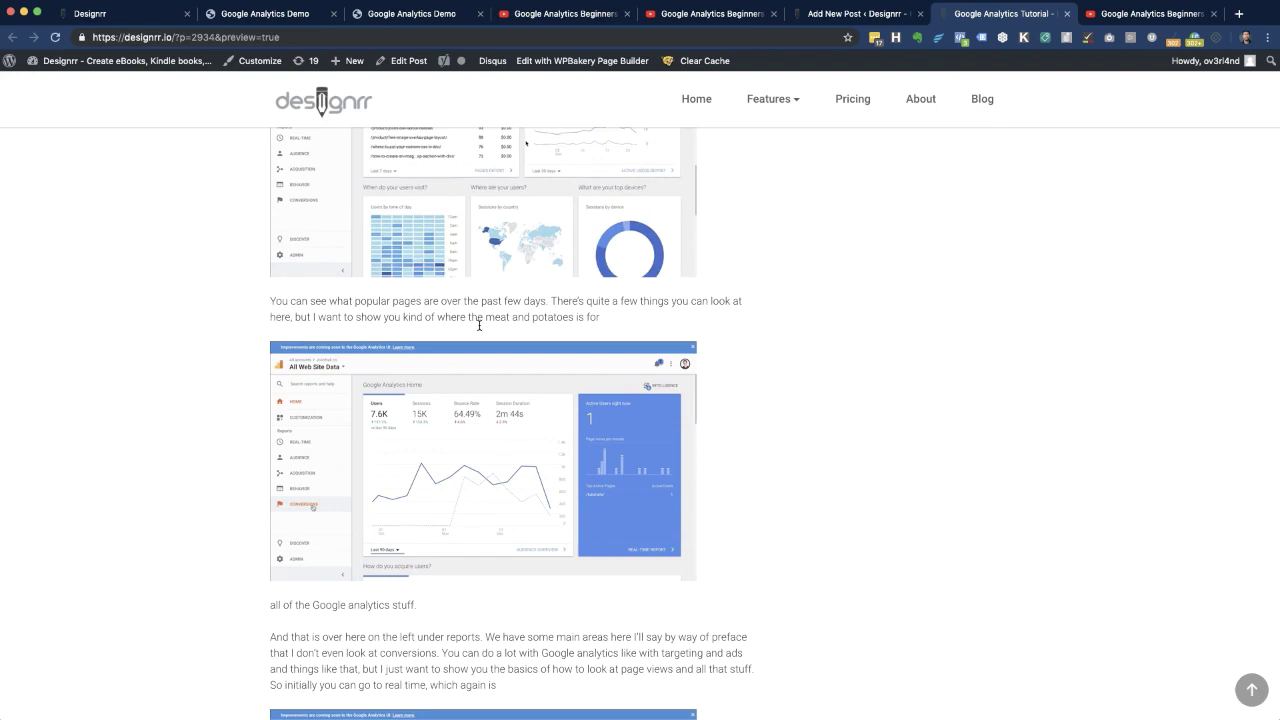
pyautogui.scroll(20, 479, 325)
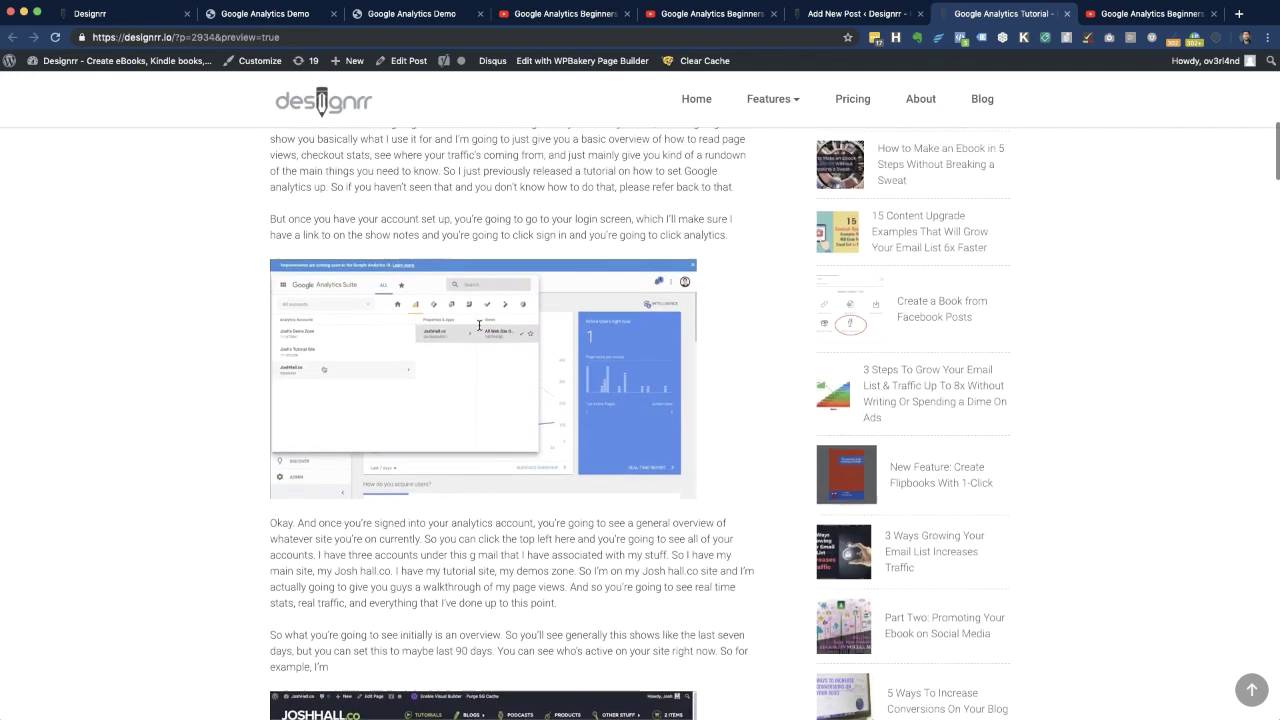
pyautogui.scroll(1, 479, 325)
pyautogui.scroll(5, 456, 537)
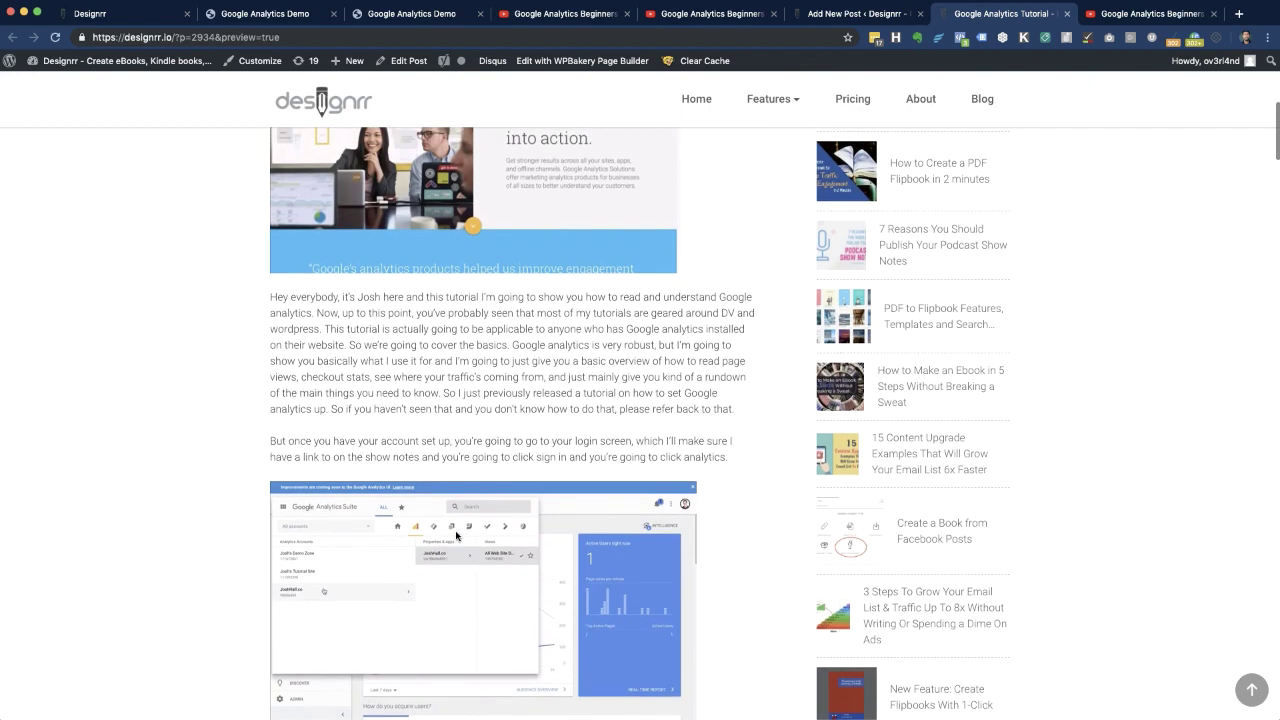
pyautogui.scroll(-4, 457, 440)
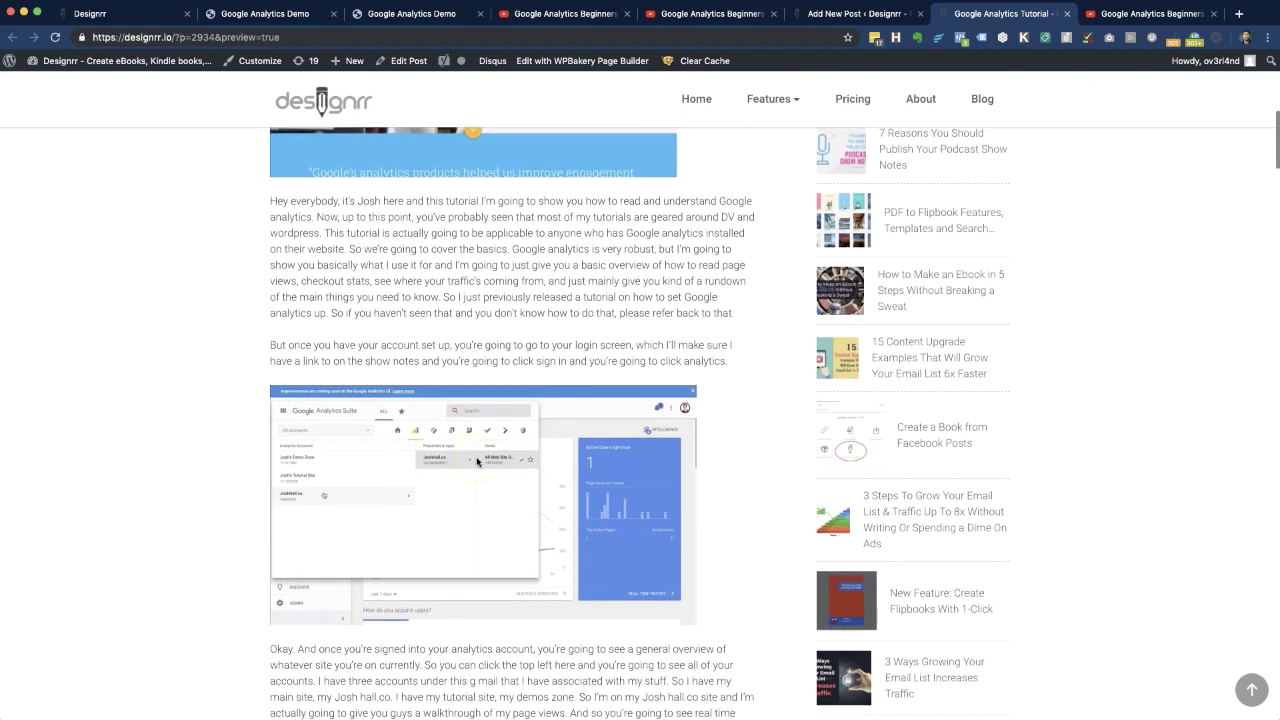